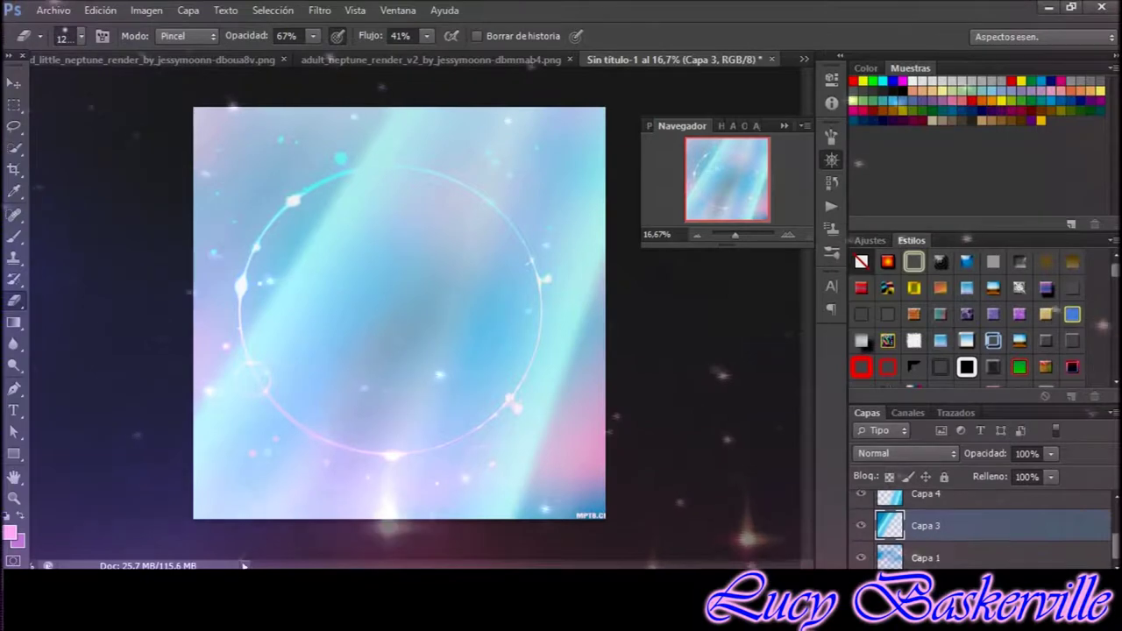
# Set Capa 4 to Aclarar blending and rotate it about 13 degrees.
pyautogui.click(926, 493)
pyautogui.click(905, 453)
pyautogui.click(929, 149)
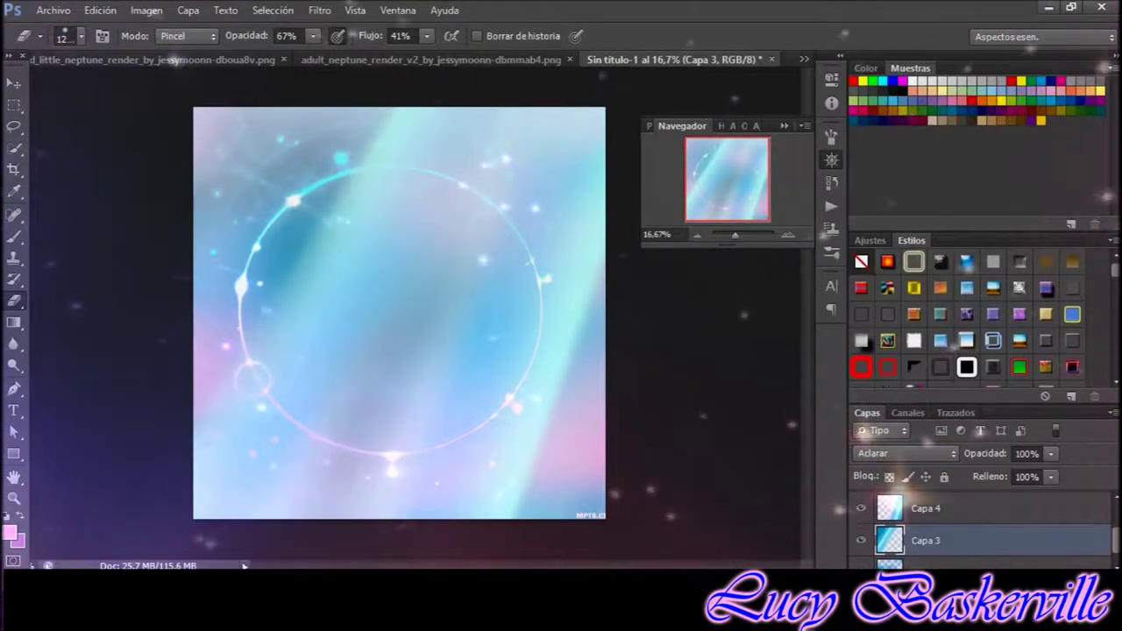
pyautogui.click(926, 507)
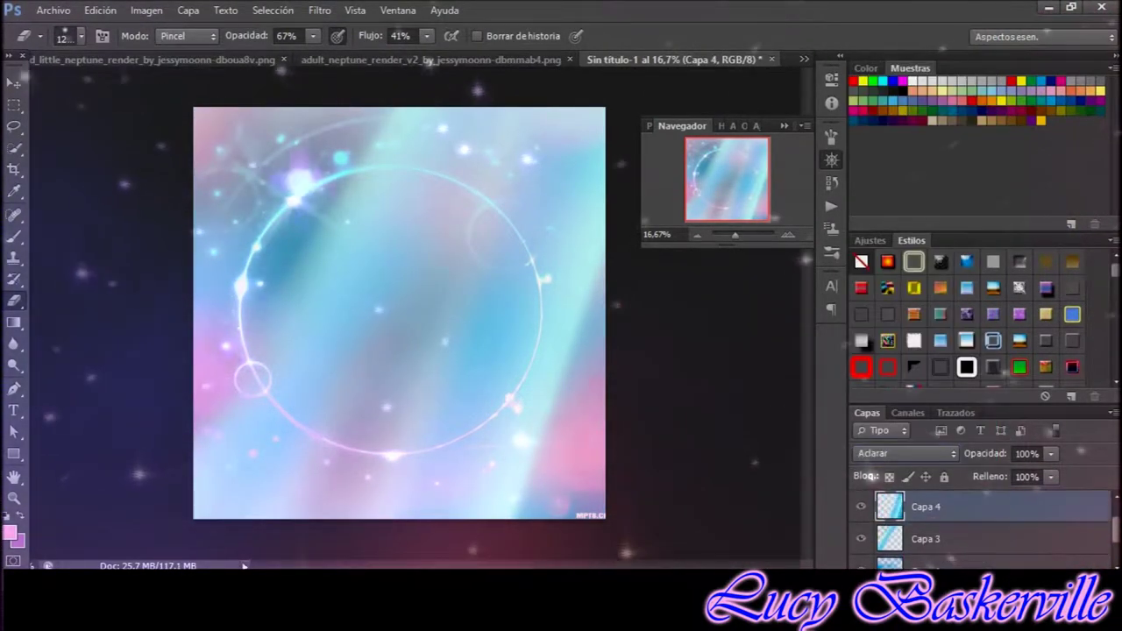
pyautogui.hotkey('ctrl', 't')
pyautogui.moveTo(613, 245); pyautogui.dragTo(608, 303)
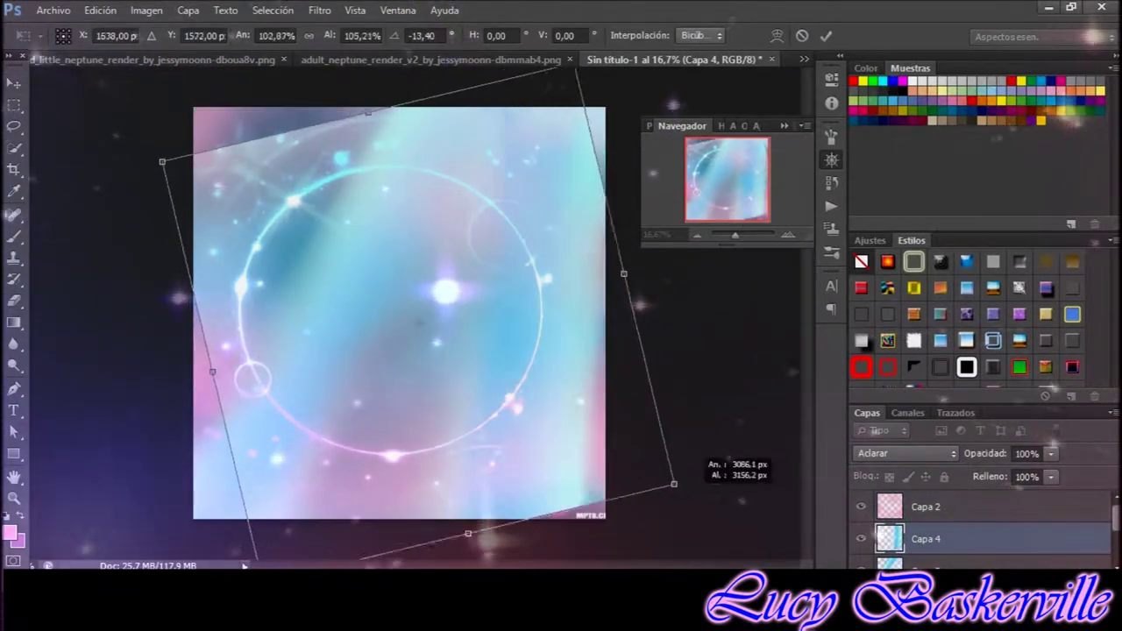
pyautogui.press('Return')
# Rotate Capa 3 so its edge tilts at the top, then erase its centre.
pyautogui.press('e')
pyautogui.press('v')
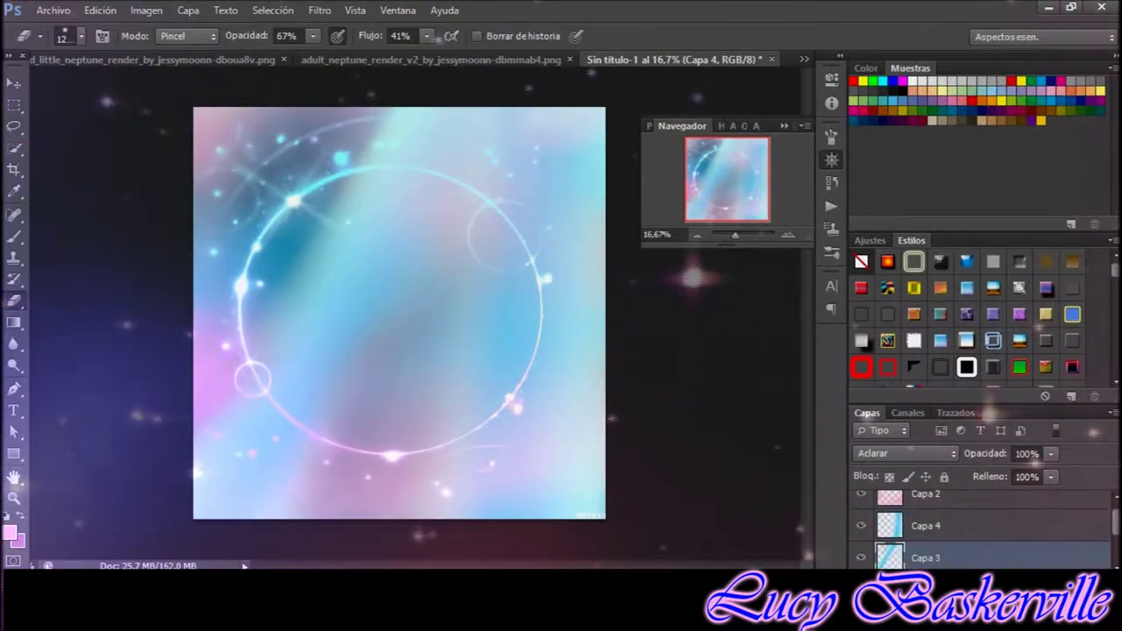
pyautogui.hotkey('ctrl', 't')
pyautogui.moveTo(463, 375); pyautogui.dragTo(388, 94)
pyautogui.press('Return')
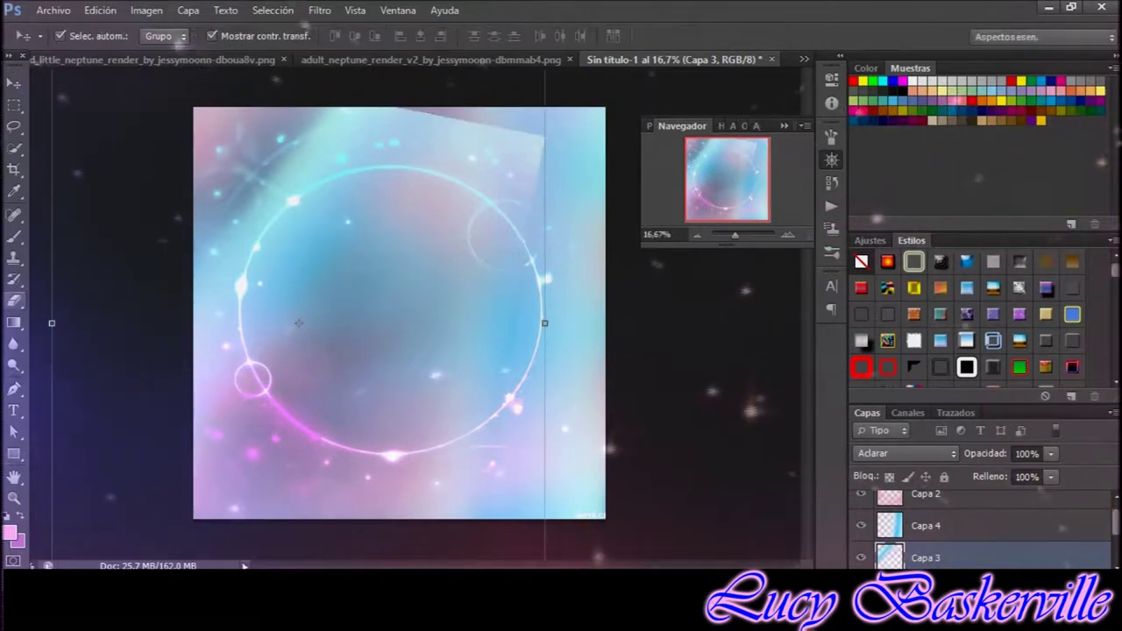
pyautogui.moveTo(403, 189); pyautogui.dragTo(403, 439)
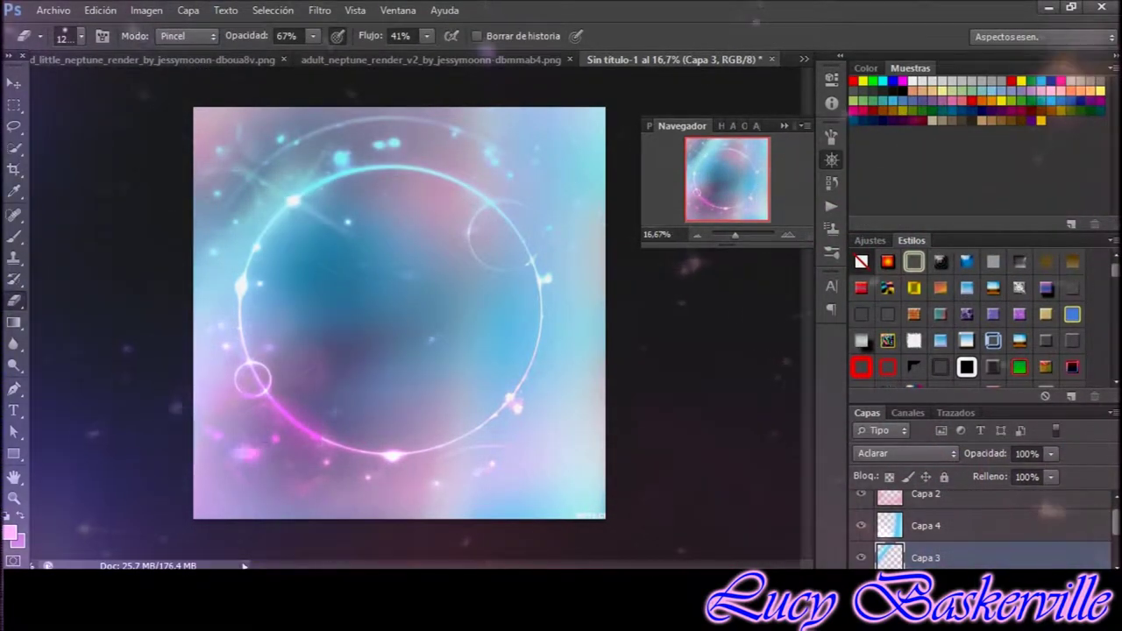
# Stretch the circles_glare image to fill the canvas and blend it in Aclarar.
pyautogui.moveTo(392, 175); pyautogui.dragTo(391, 95)
pyautogui.moveTo(392, 445); pyautogui.dragTo(392, 528)
pyautogui.press('Return')
pyautogui.click(905, 453)
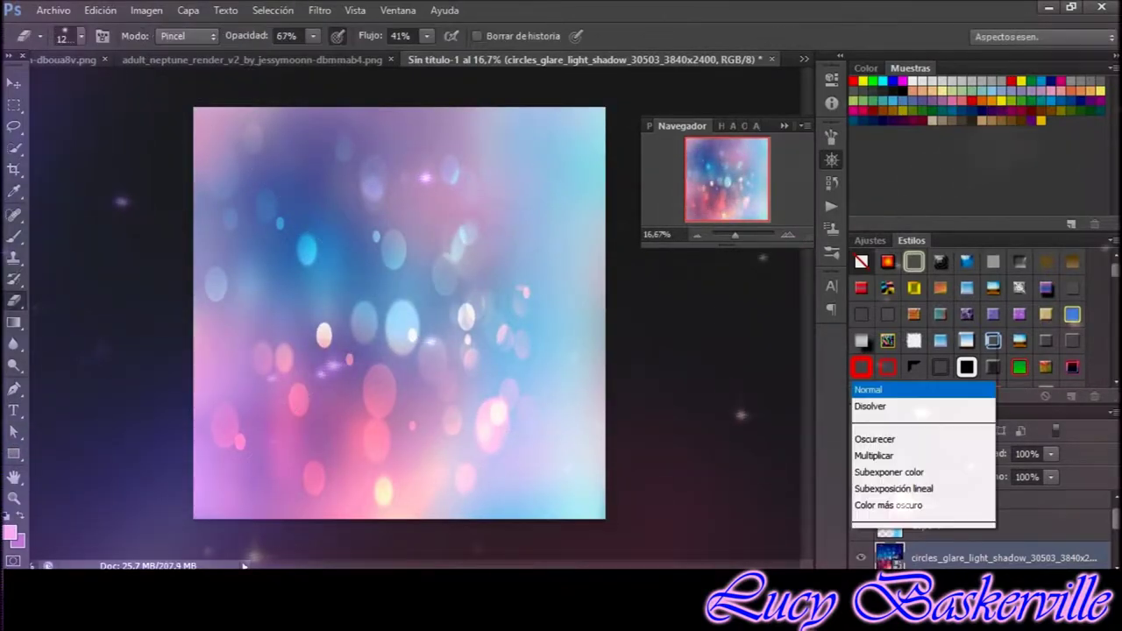
pyautogui.click(885, 531)
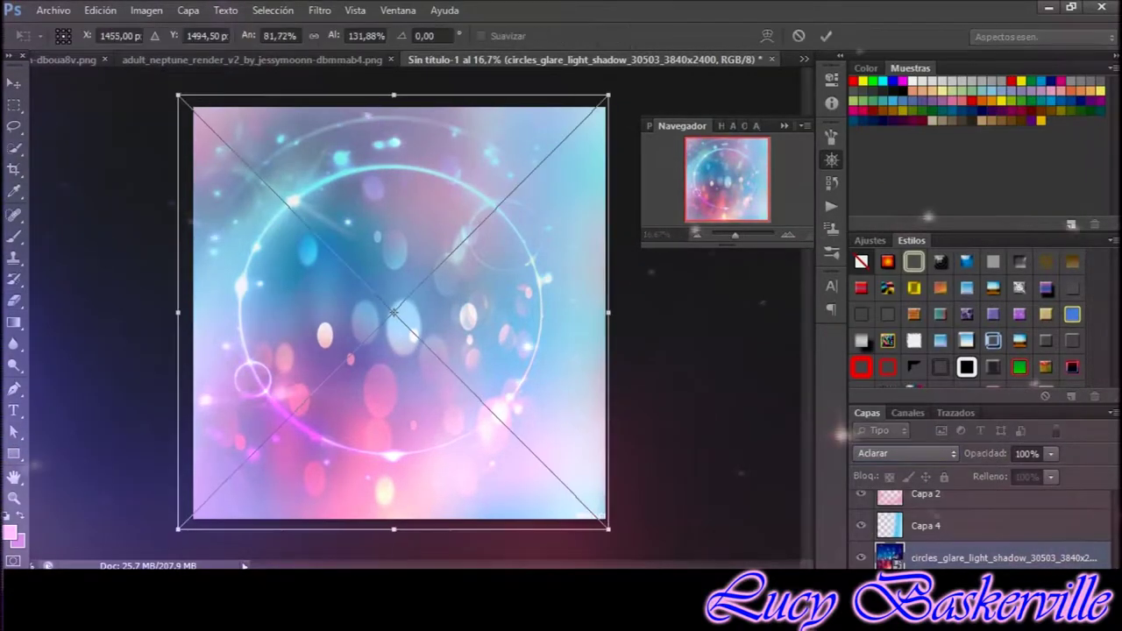
# Flip the glare image vertically, reposition it, and scale the ring image to canvas size.
pyautogui.rightClick(535, 114)
pyautogui.click(590, 307)
pyautogui.press('Return')
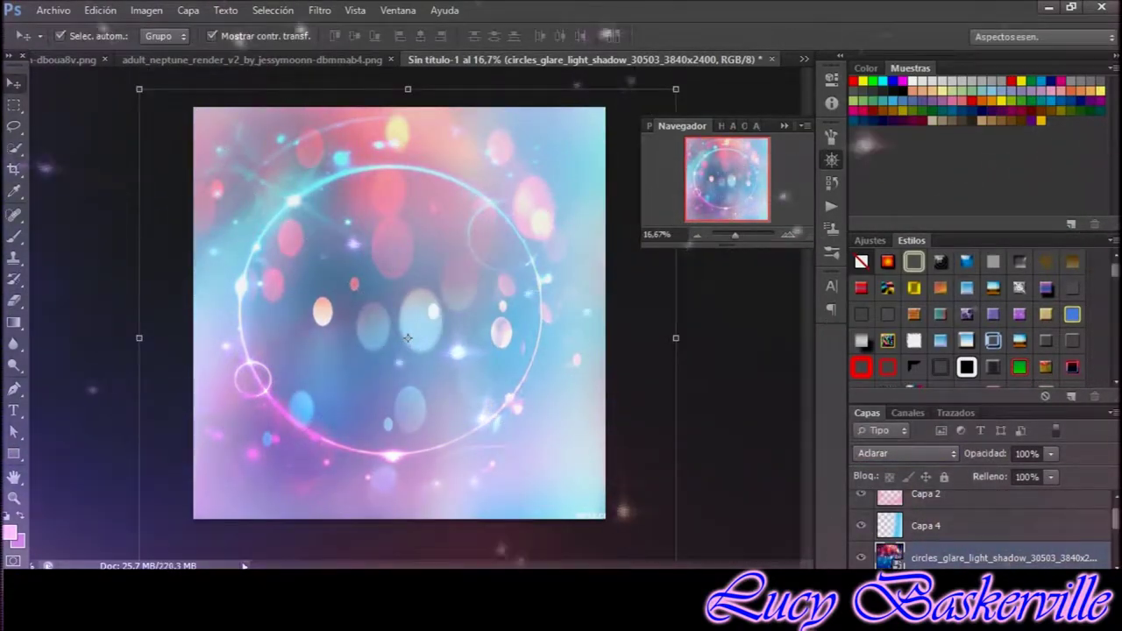
pyautogui.hotkey('ctrl', 't')
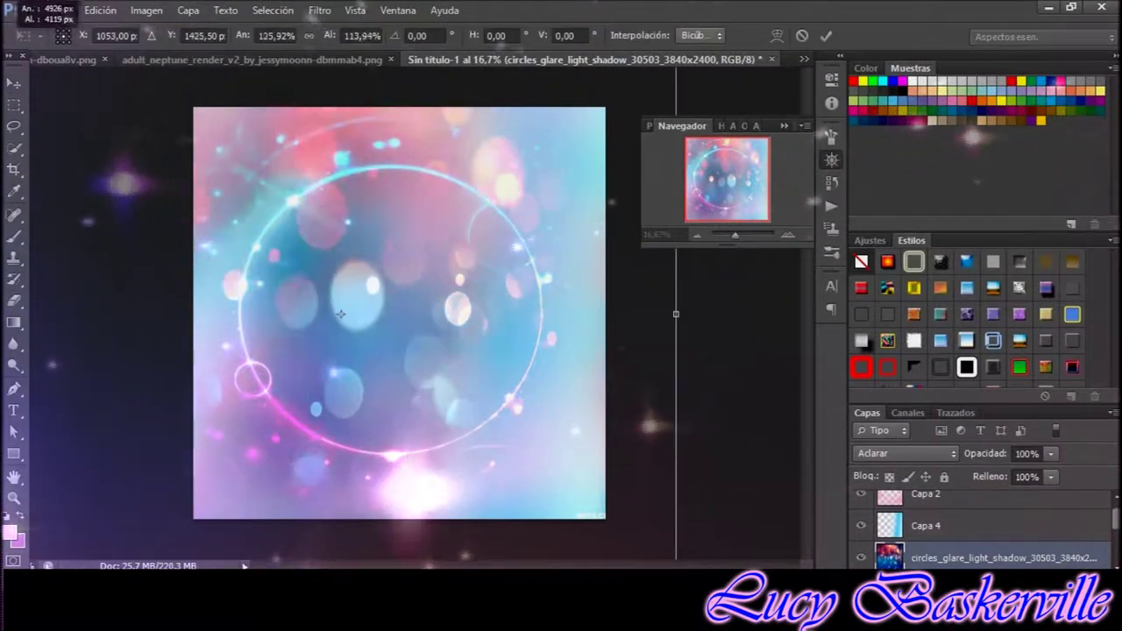
pyautogui.press('Return')
pyautogui.press('e')
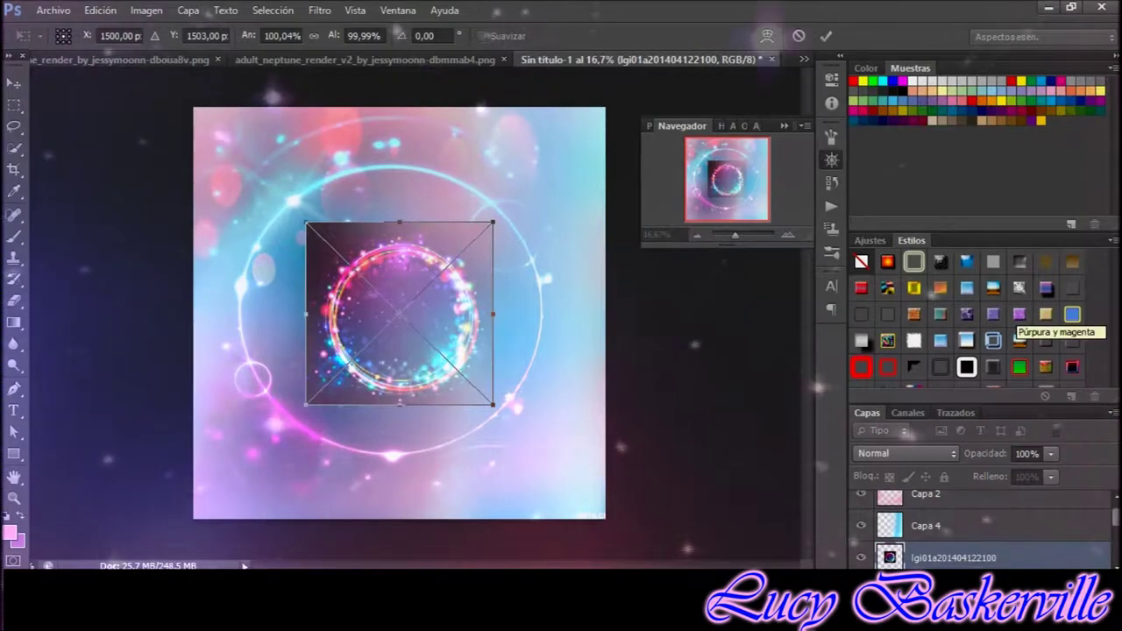
pyautogui.moveTo(305, 222); pyautogui.dragTo(143, 72)
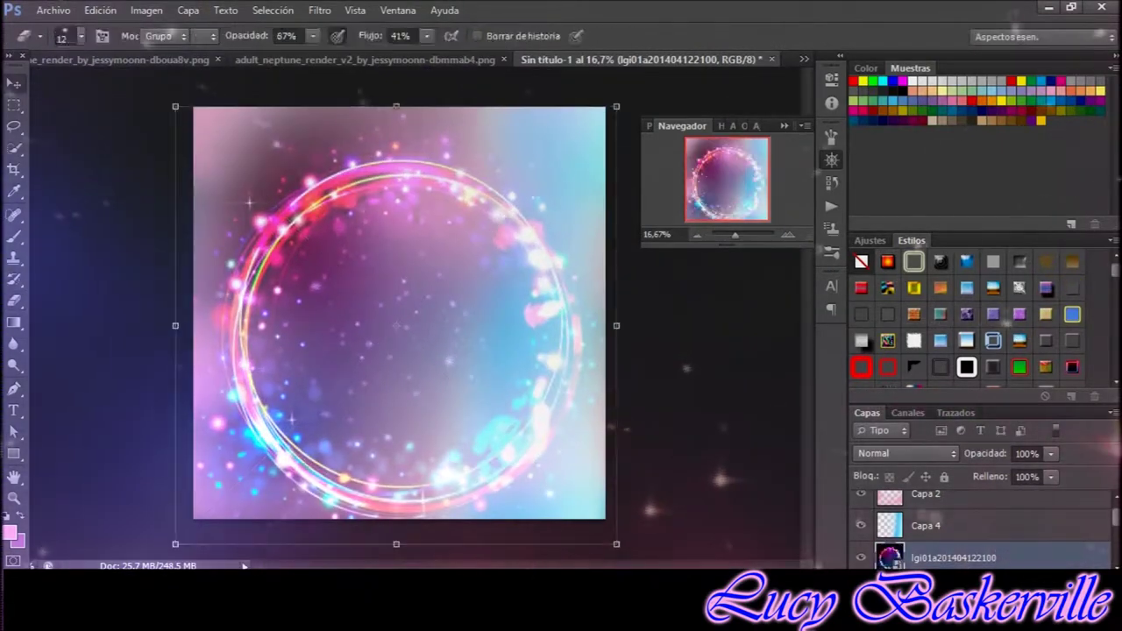
# Confirm the ring's size, move it to the top, and blend it in Trama.
pyautogui.rightClick(320, 180)
pyautogui.click(369, 191)
pyautogui.hotkey('ctrl', 'shift', ']')
pyautogui.click(905, 453)
pyautogui.click(877, 153)
pyautogui.press('Down')
pyautogui.click(14, 300)
pyautogui.click(368, 307)
# Dismiss the smart-object erase error, hide Capa 2, and select a lower background layer.
pyautogui.click(606, 250)
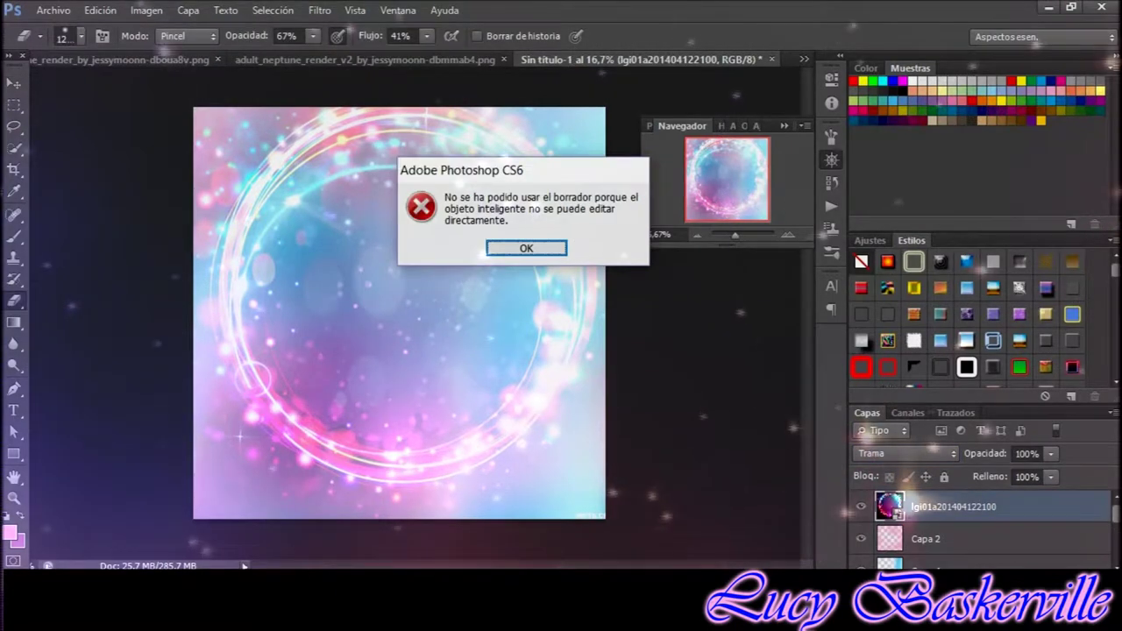
pyautogui.click(651, 277)
pyautogui.click(929, 538)
pyautogui.click(860, 538)
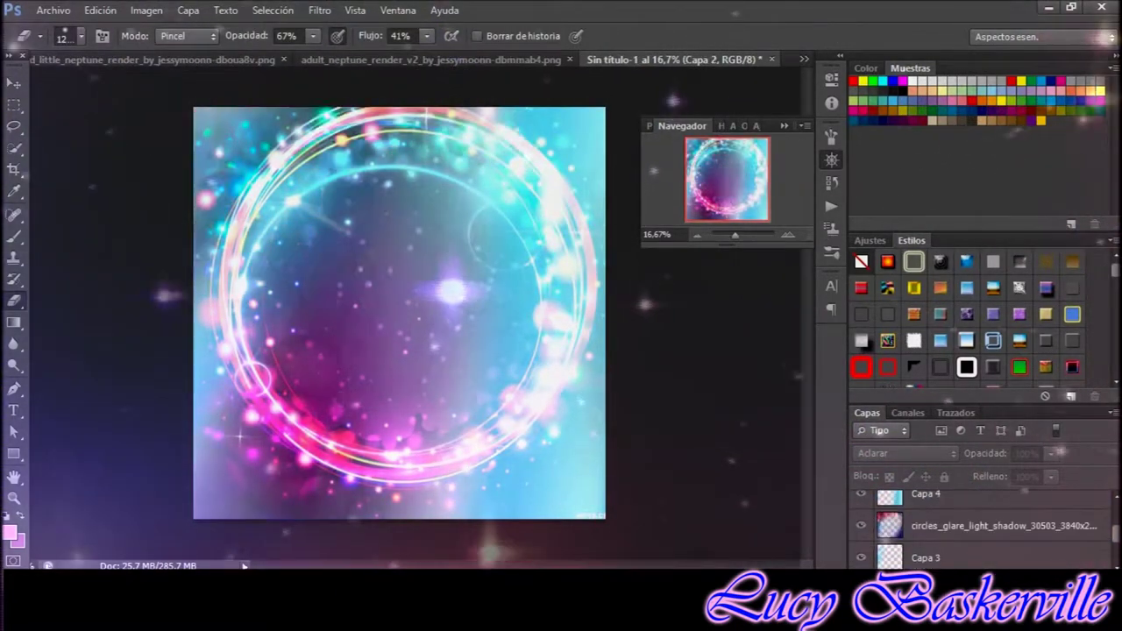
pyautogui.scroll(-2, 965, 526)
pyautogui.click(959, 557)
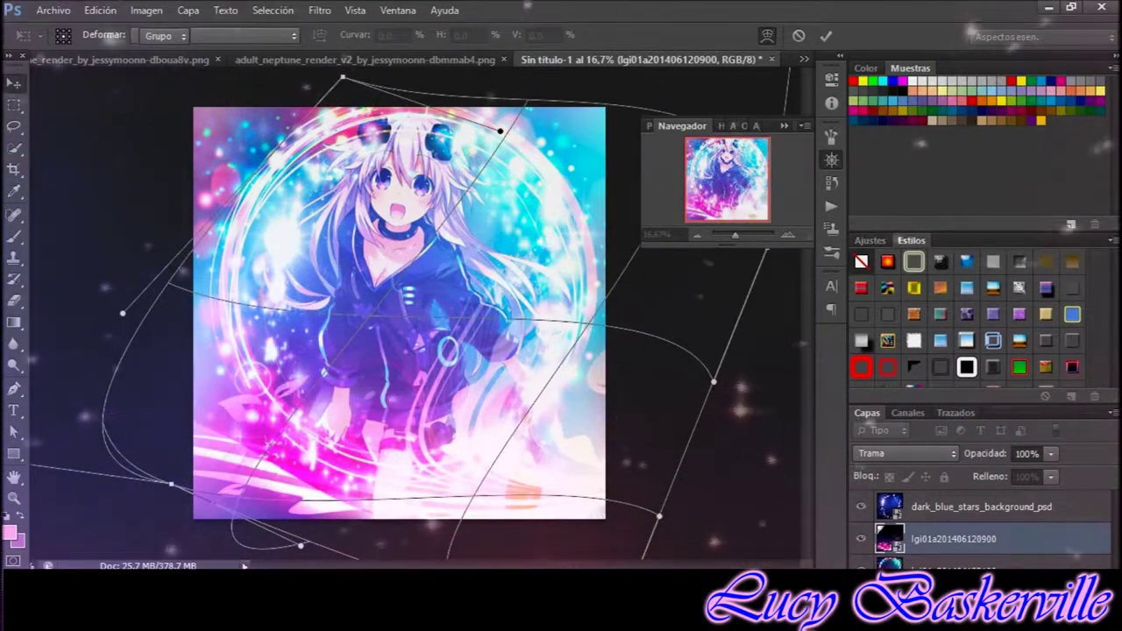
# Set the eraser to 141 px, swap space_cold and girl, and blend the girl in Luz fuerte.
pyautogui.rightClick(519, 221)
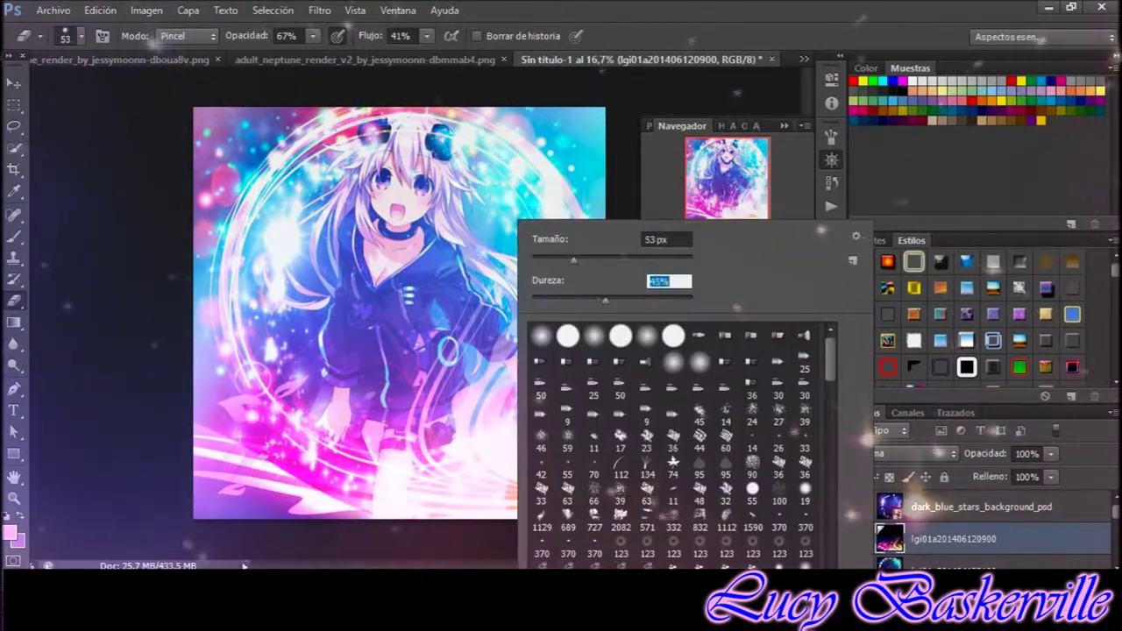
pyautogui.moveTo(537, 260); pyautogui.dragTo(583, 260)
pyautogui.press('Return')
pyautogui.moveTo(964, 509); pyautogui.dragTo(964, 554)
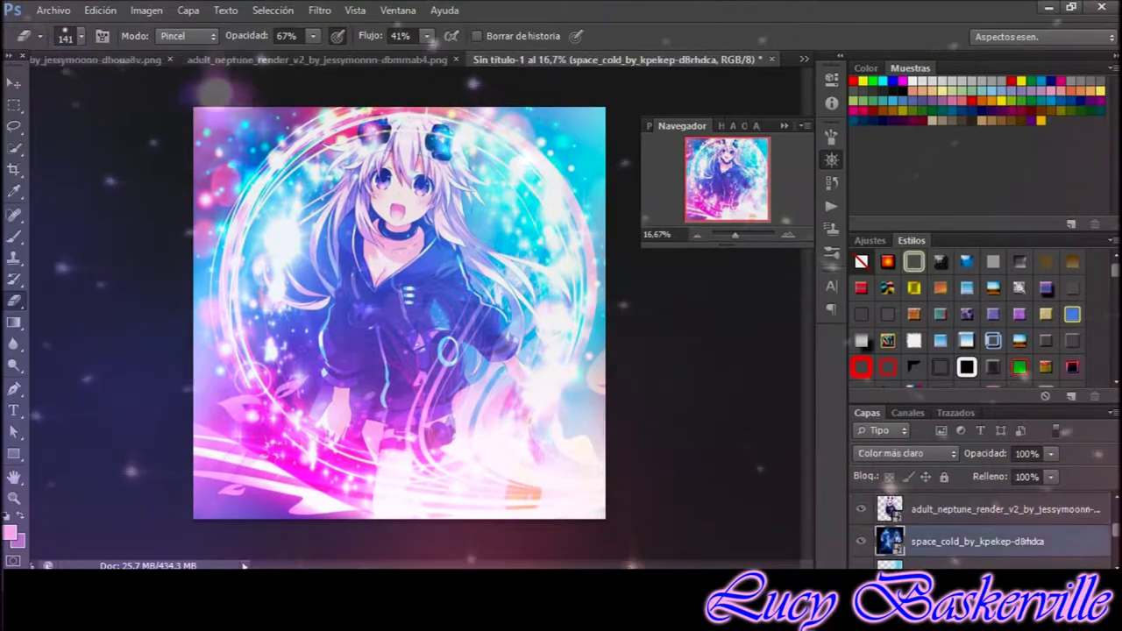
pyautogui.click(905, 453)
pyautogui.click(885, 412)
# Reposition the girl and enlarge her to about 119%.
pyautogui.rightClick(964, 540)
pyautogui.hotkey('ctrl', 't')
pyautogui.moveTo(319, 145); pyautogui.dragTo(350, 149)
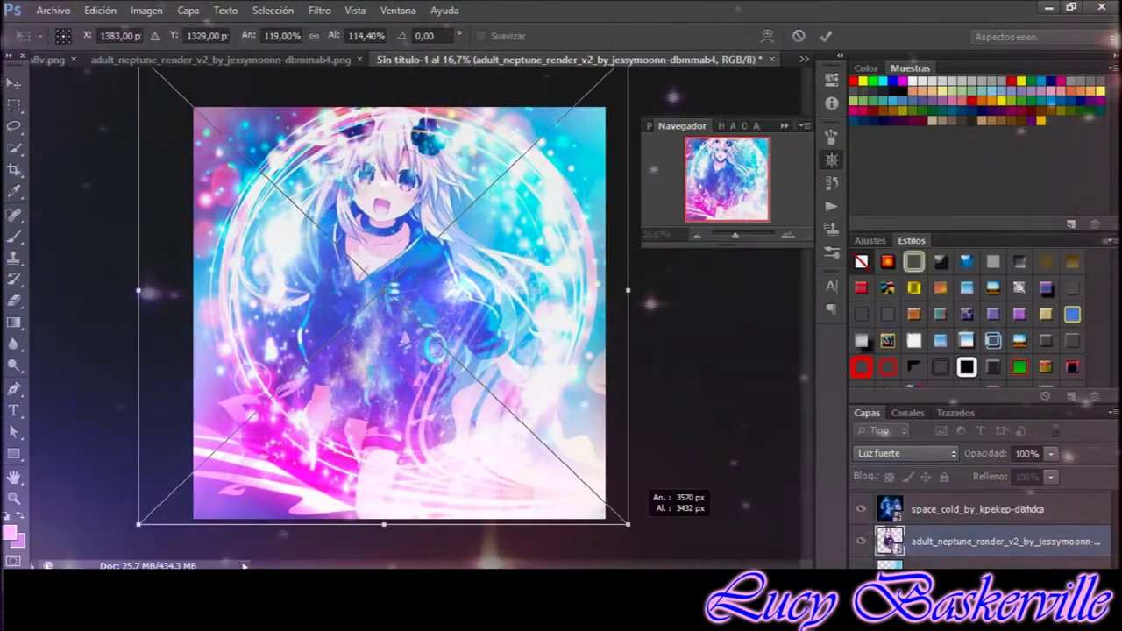
pyautogui.moveTo(598, 521); pyautogui.dragTo(577, 527)
pyautogui.press('Return')
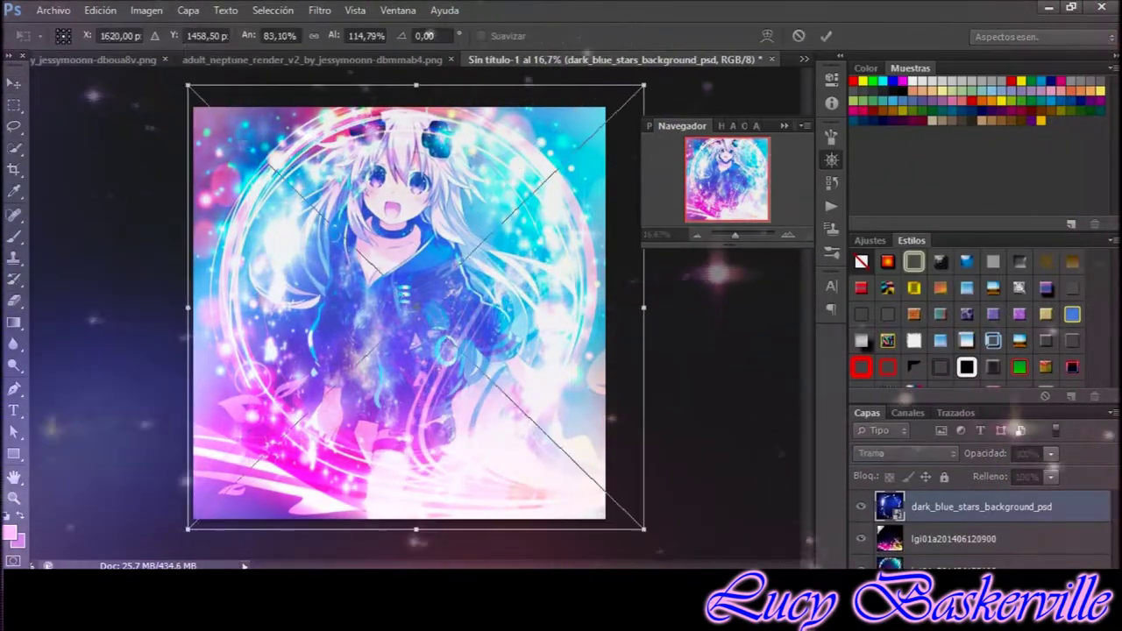
# Confirm the dark_blue_stars placement and move the mirrored glow copy to the left.
pyautogui.press('Return')
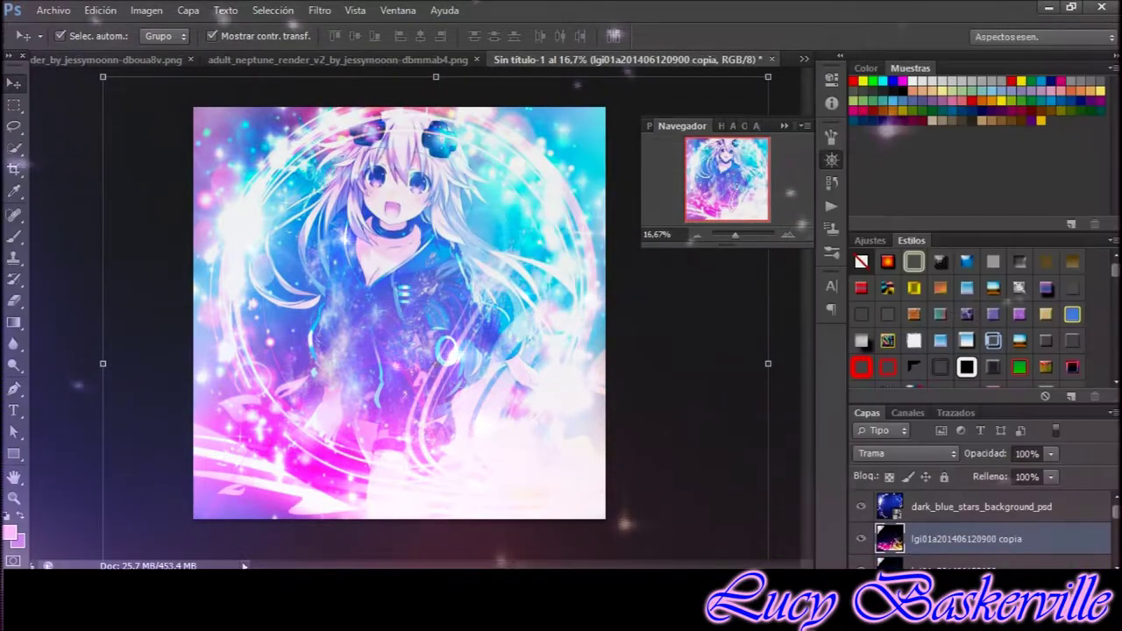
pyautogui.moveTo(526, 289); pyautogui.dragTo(413, 282)
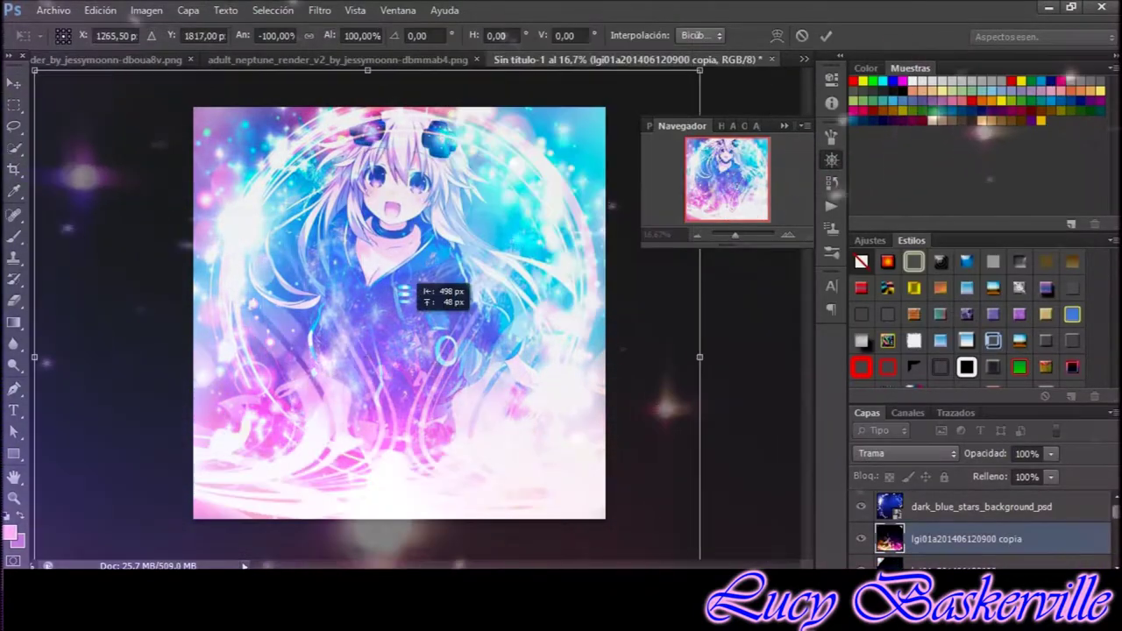
pyautogui.press('Return')
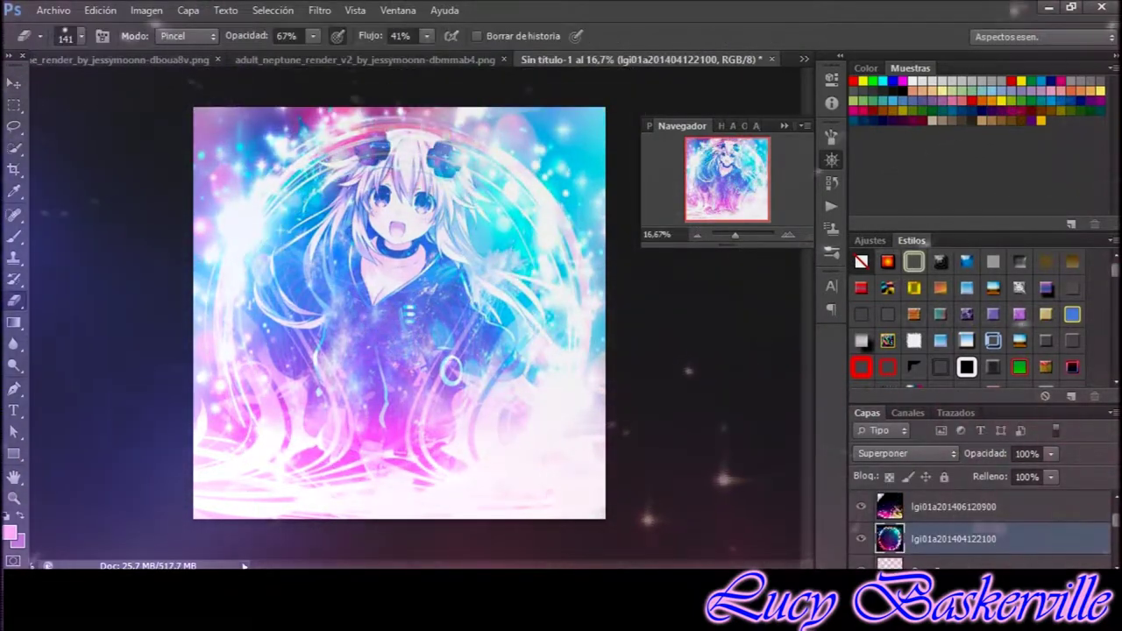
# Set the eraser to 308 px, revert to an earlier history state, and move the girl above space_cold.
pyautogui.rightClick(374, 145)
pyautogui.moveTo(421, 180); pyautogui.dragTo(439, 180)
pyautogui.press('Return')
pyautogui.click(831, 181)
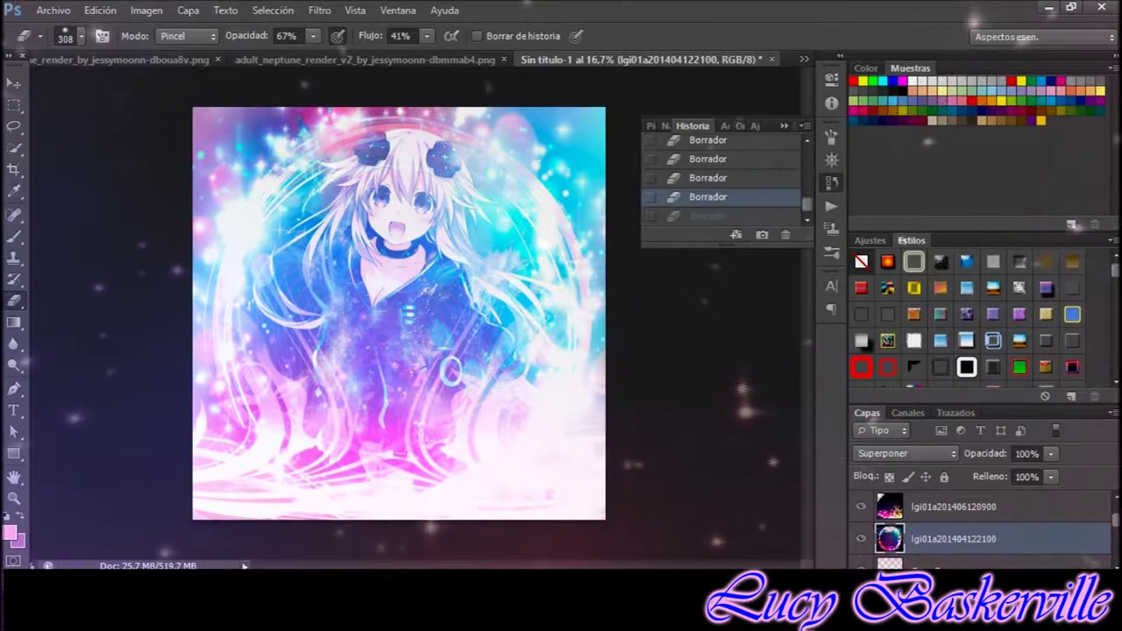
pyautogui.click(707, 142)
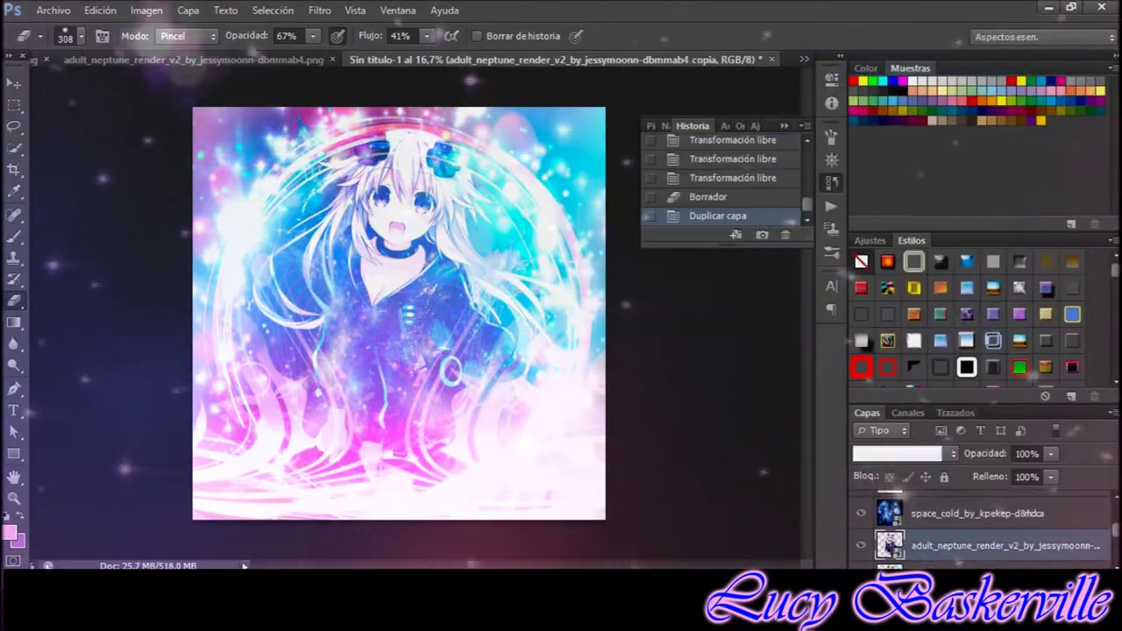
pyautogui.hotkey('ctrl', ']')
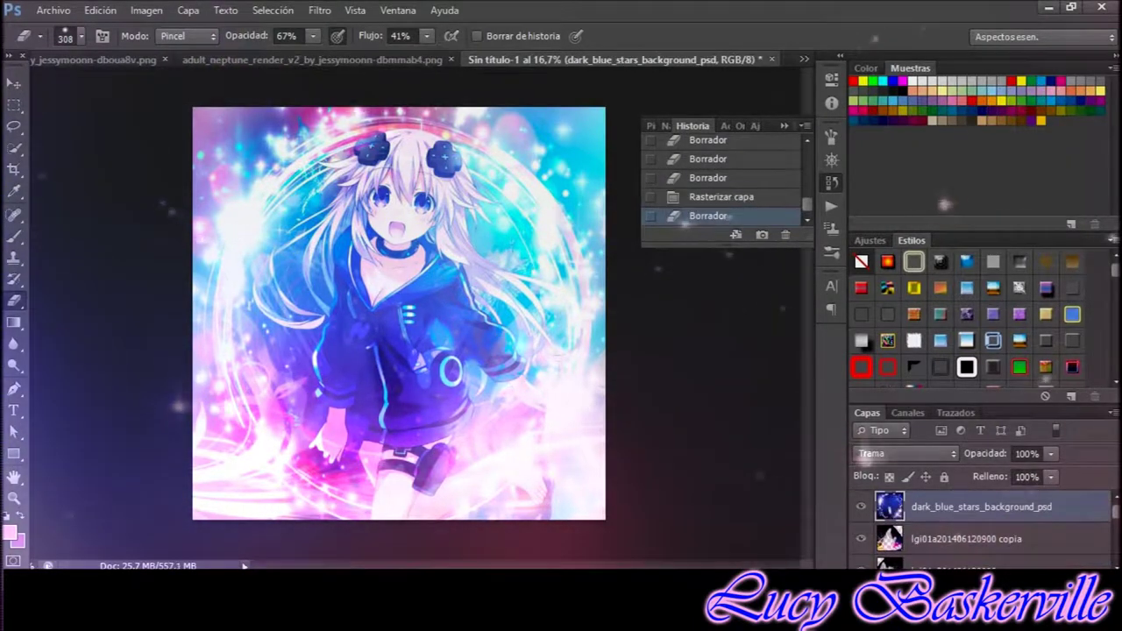
# Apply the ring layer's transform, erase part of it, and select the copia layer.
pyautogui.click(964, 507)
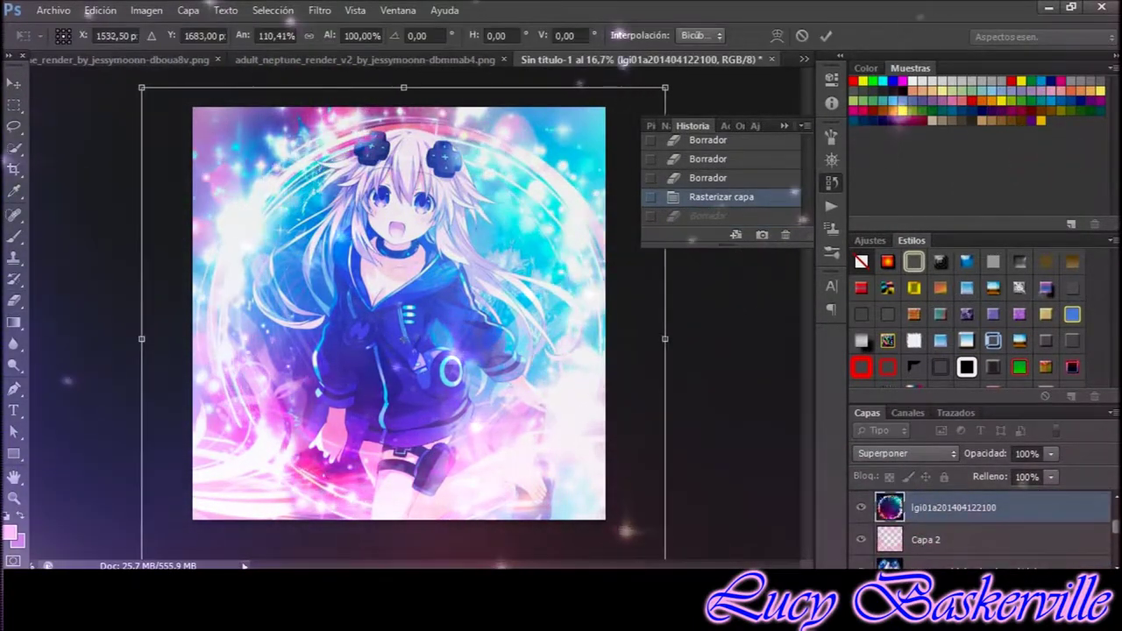
pyautogui.press('Return')
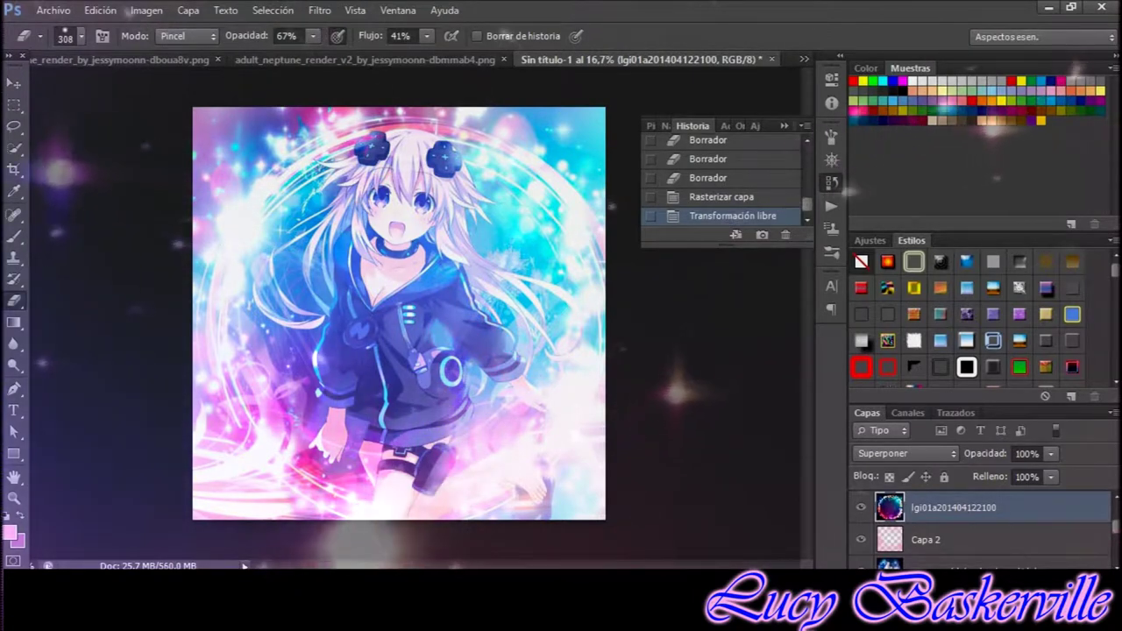
pyautogui.moveTo(421, 420); pyautogui.dragTo(368, 508)
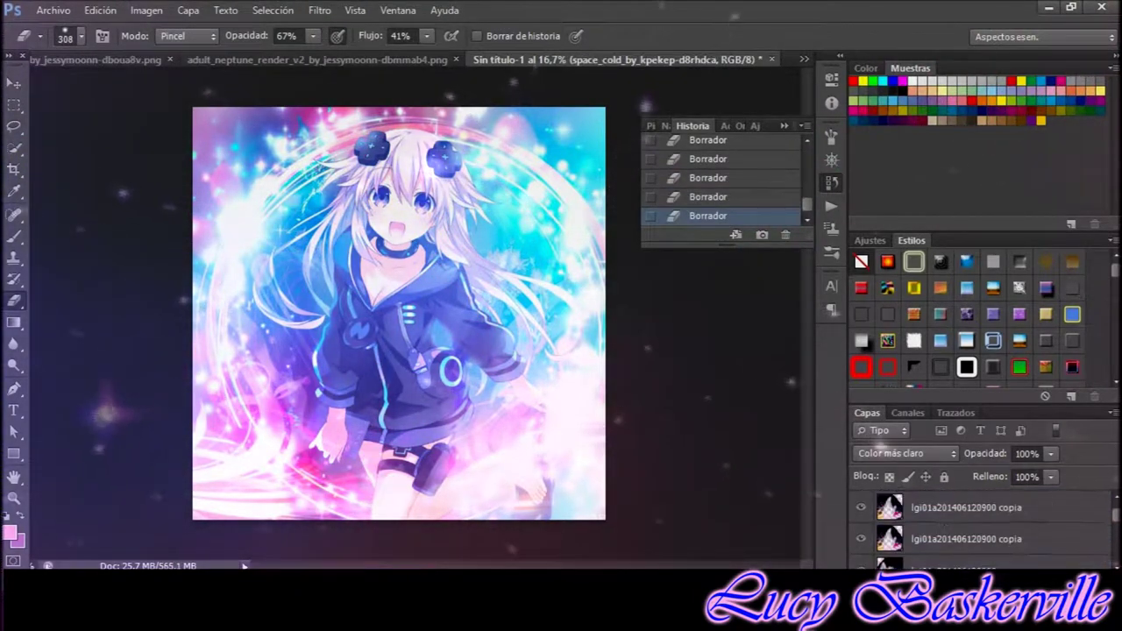
pyautogui.click(964, 538)
pyautogui.scroll(-1, 973, 535)
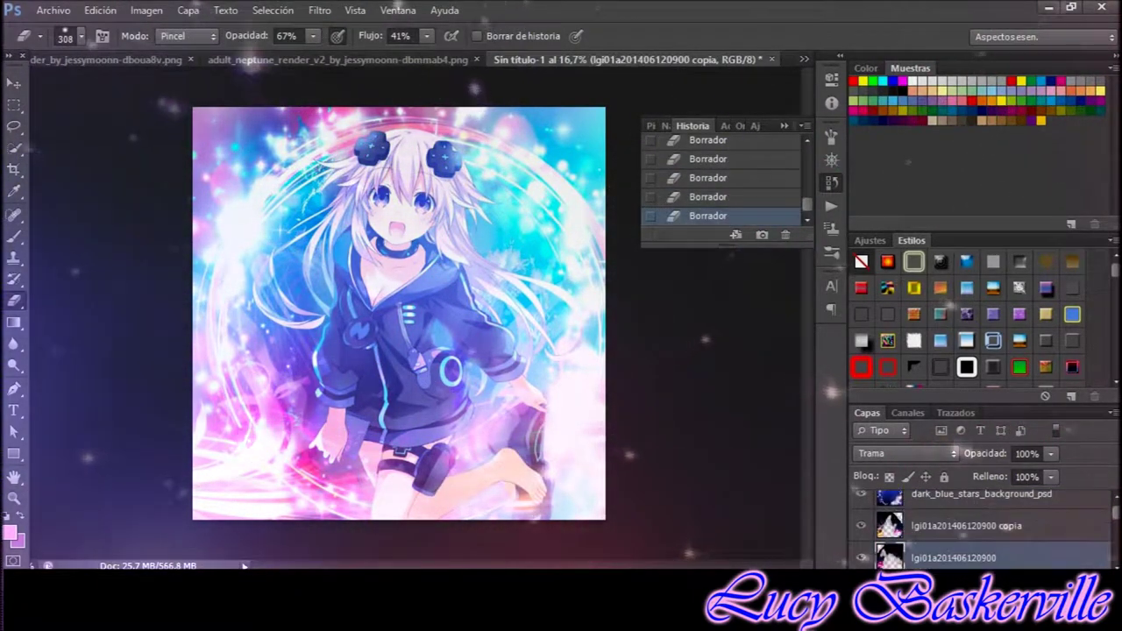
pyautogui.click(52, 9)
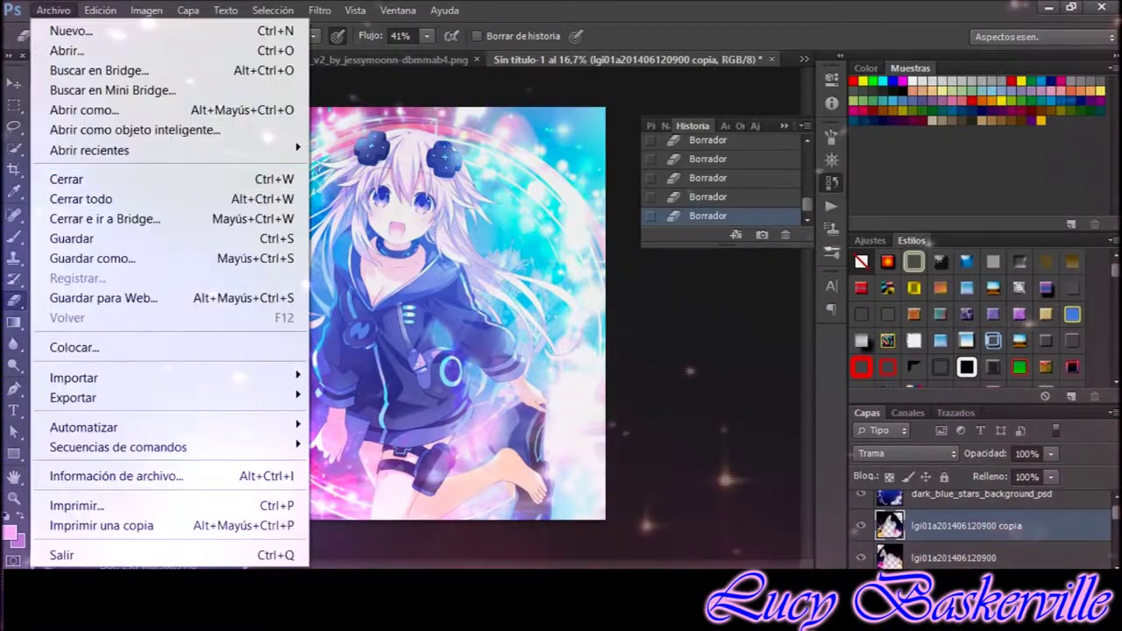
# Save the composition as 'Adult Neptune 2017-2018'.
pyautogui.click(75, 258)
pyautogui.write('Adult Neptune 2017-2018')
pyautogui.press('Return')
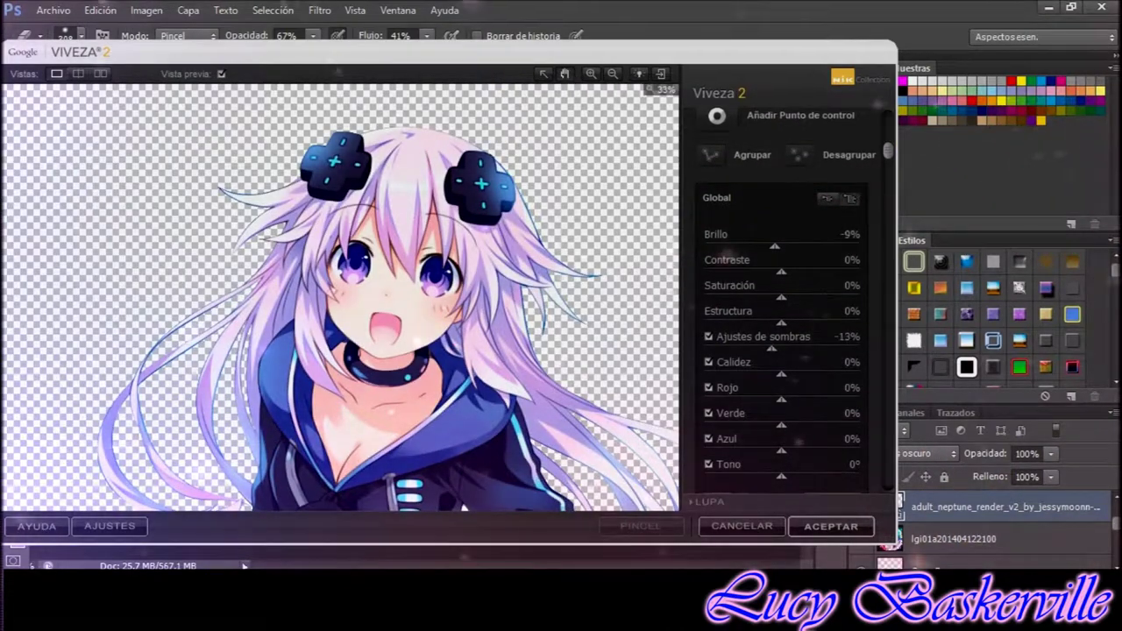
# Accept Viveza 2 on the render with brightness −9% and shadows −13%.
pyautogui.scroll(-10, 780, 307)
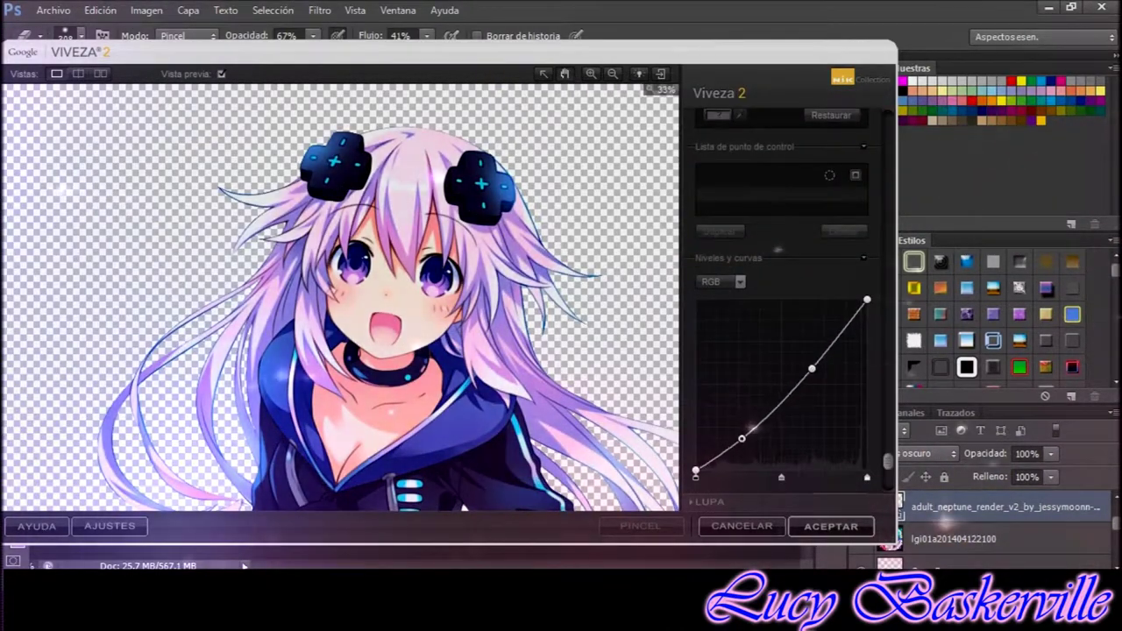
pyautogui.press('Return')
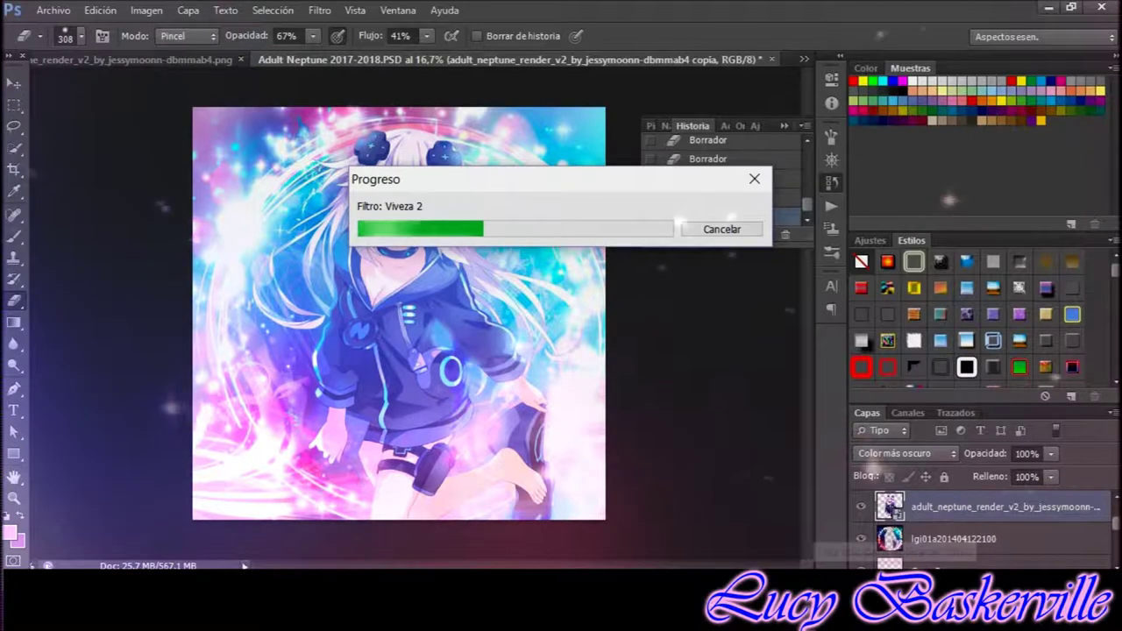
pyautogui.click(319, 10)
pyautogui.moveTo(360, 506)
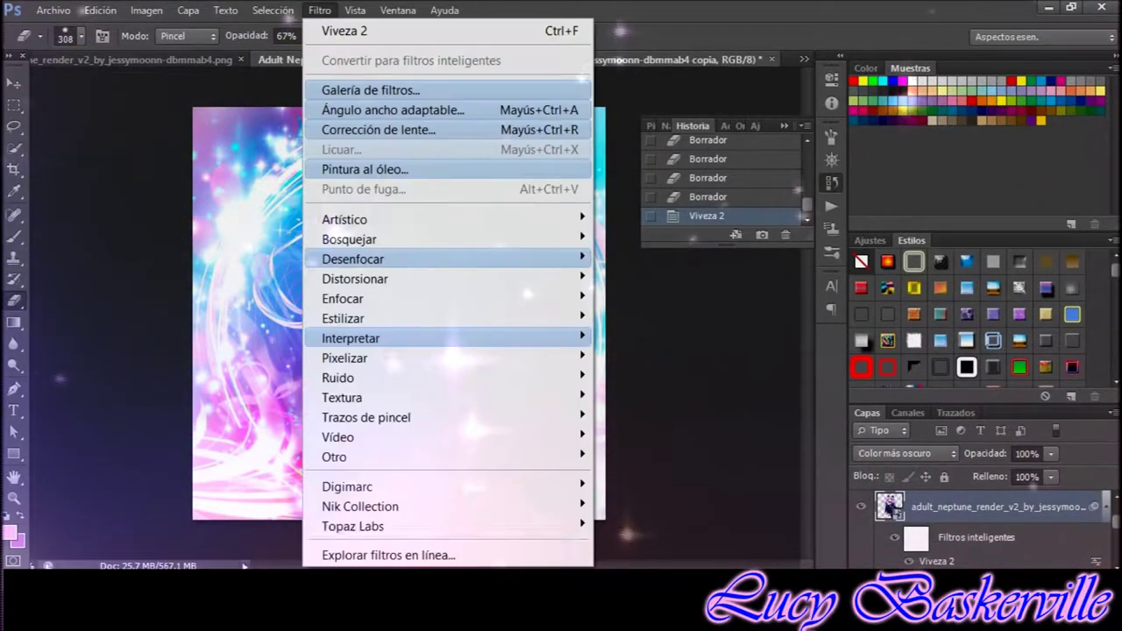
# Launch Color Efex Pro 4 and apply Cross Balance with the Tungsten To Daylight (2) preset.
pyautogui.click(120, 387)
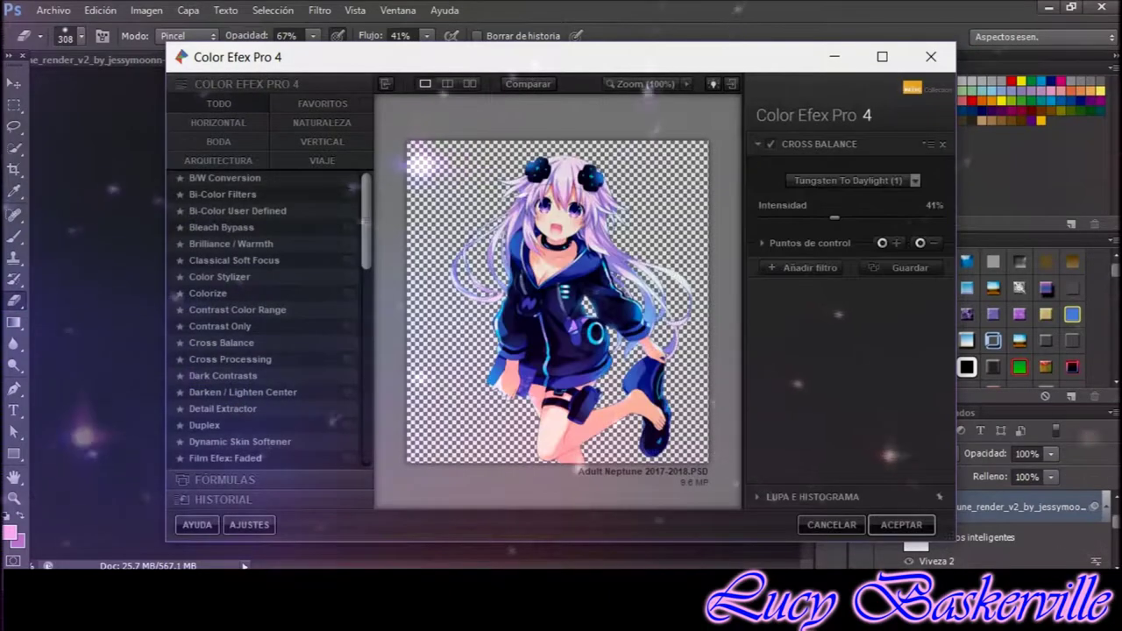
pyautogui.click(557, 302)
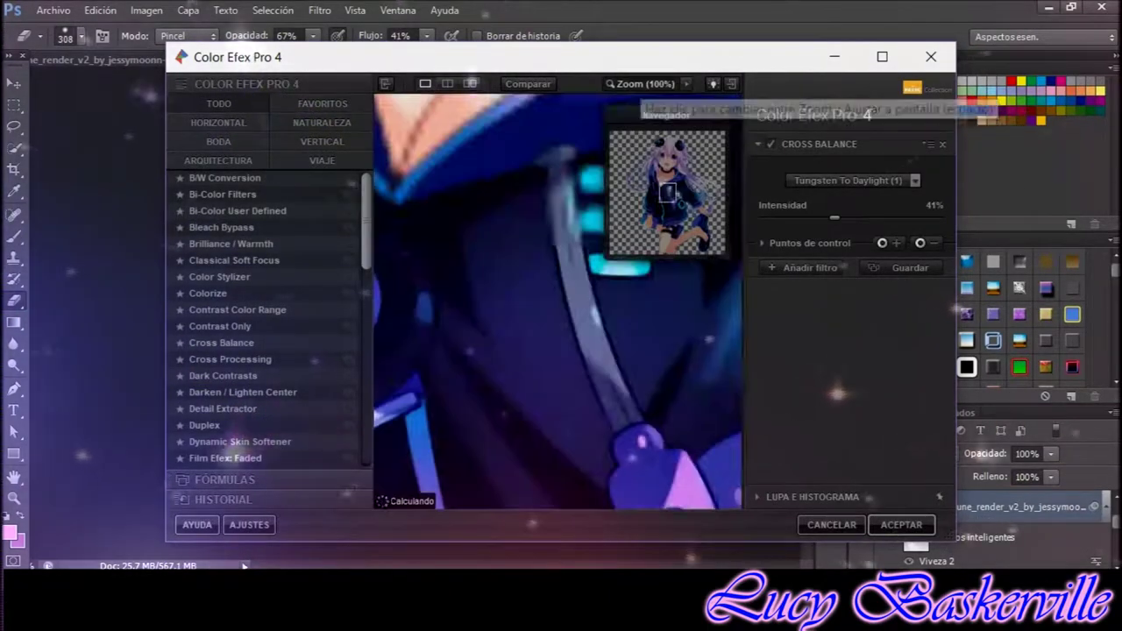
pyautogui.click(686, 83)
pyautogui.click(722, 145)
pyautogui.click(914, 180)
pyautogui.click(841, 195)
pyautogui.click(625, 503)
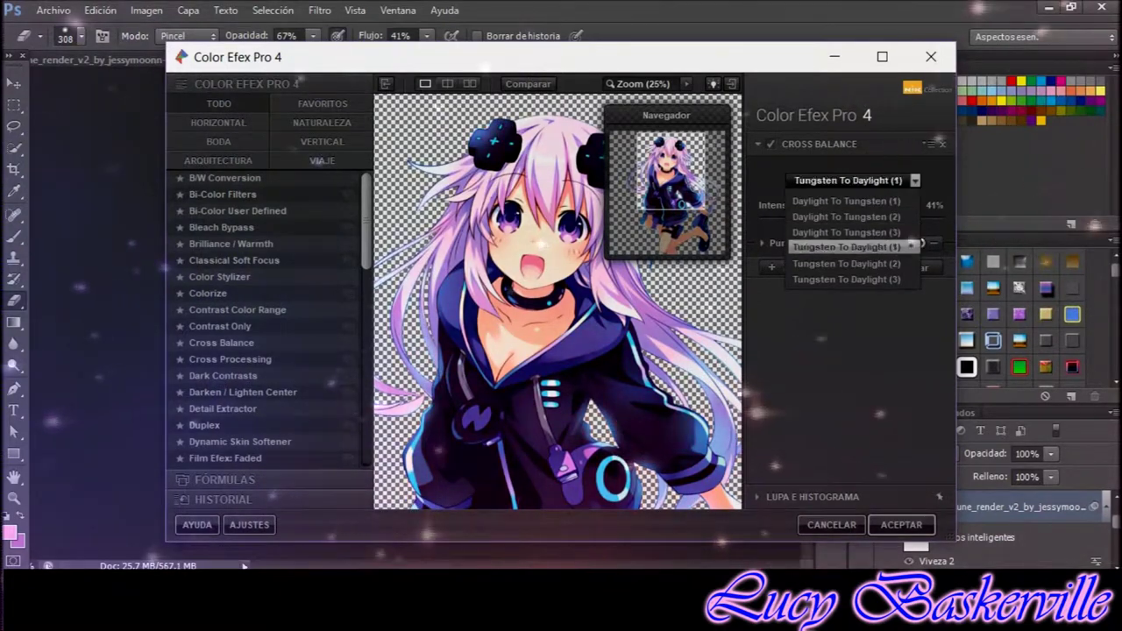
pyautogui.click(819, 233)
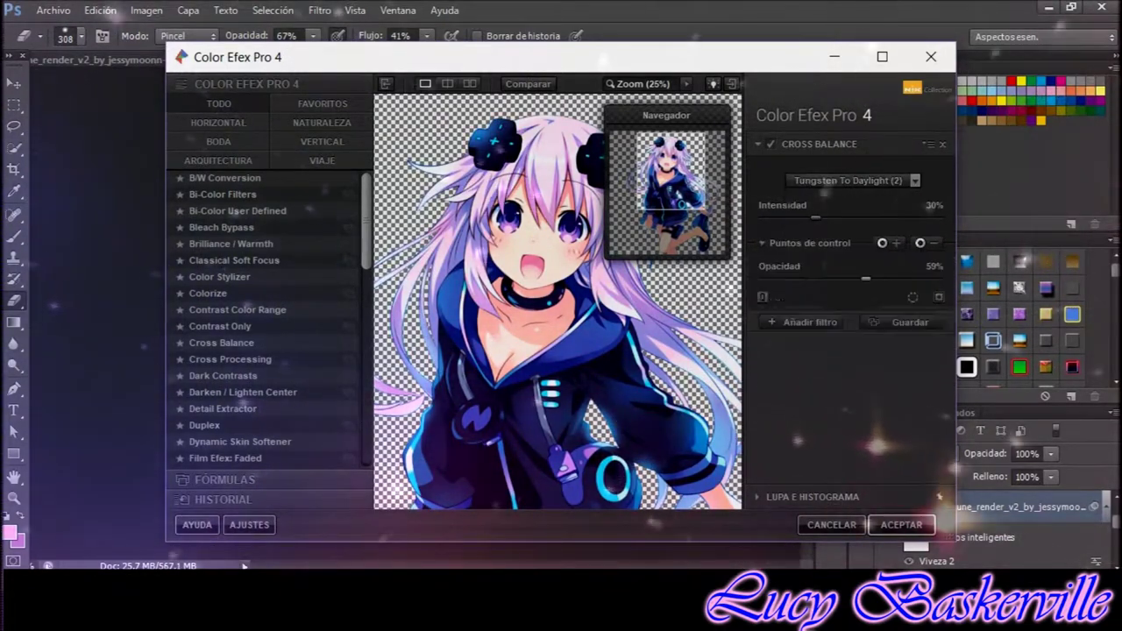
# Add Bi-Color Filters with the purple colour set at reduced strength.
pyautogui.click(802, 369)
pyautogui.click(222, 194)
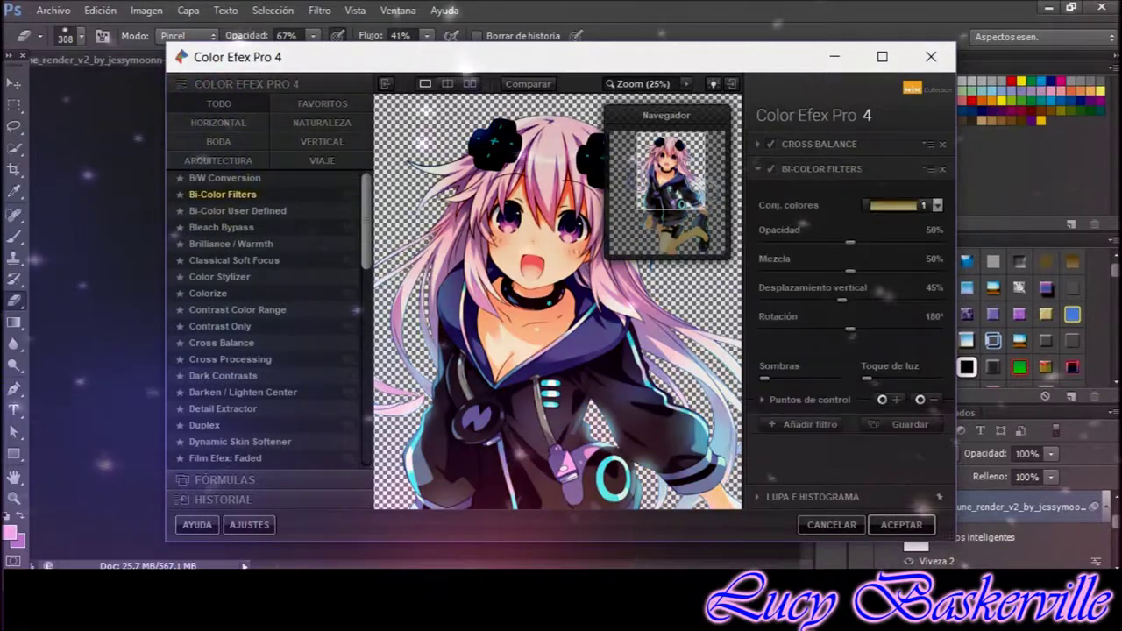
pyautogui.click(937, 205)
pyautogui.scroll(-3, 892, 395)
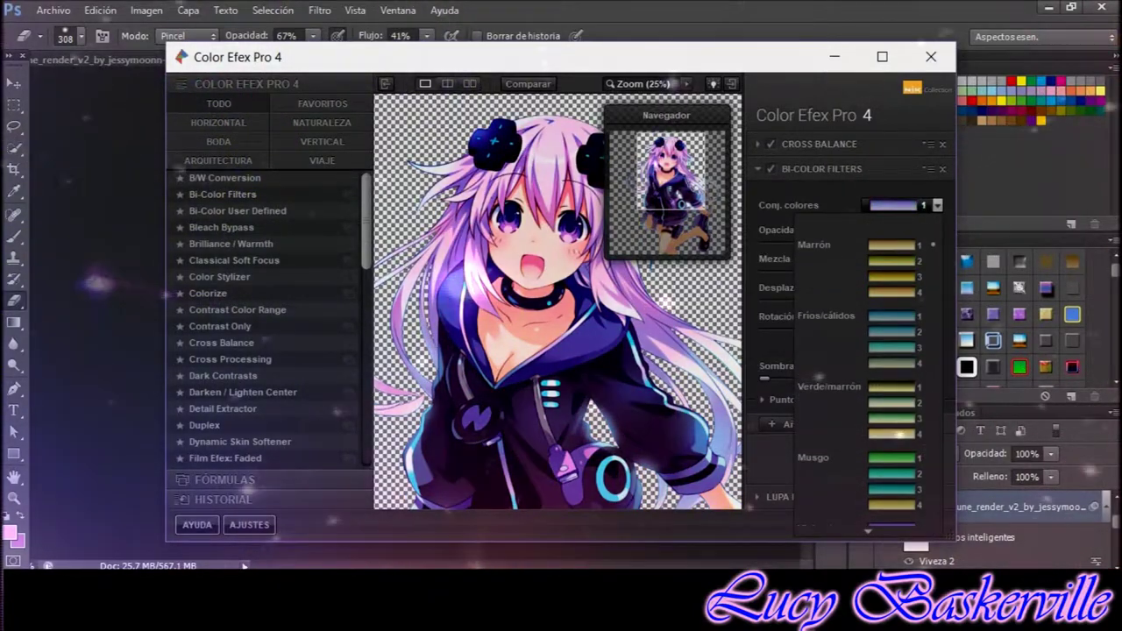
pyautogui.click(892, 368)
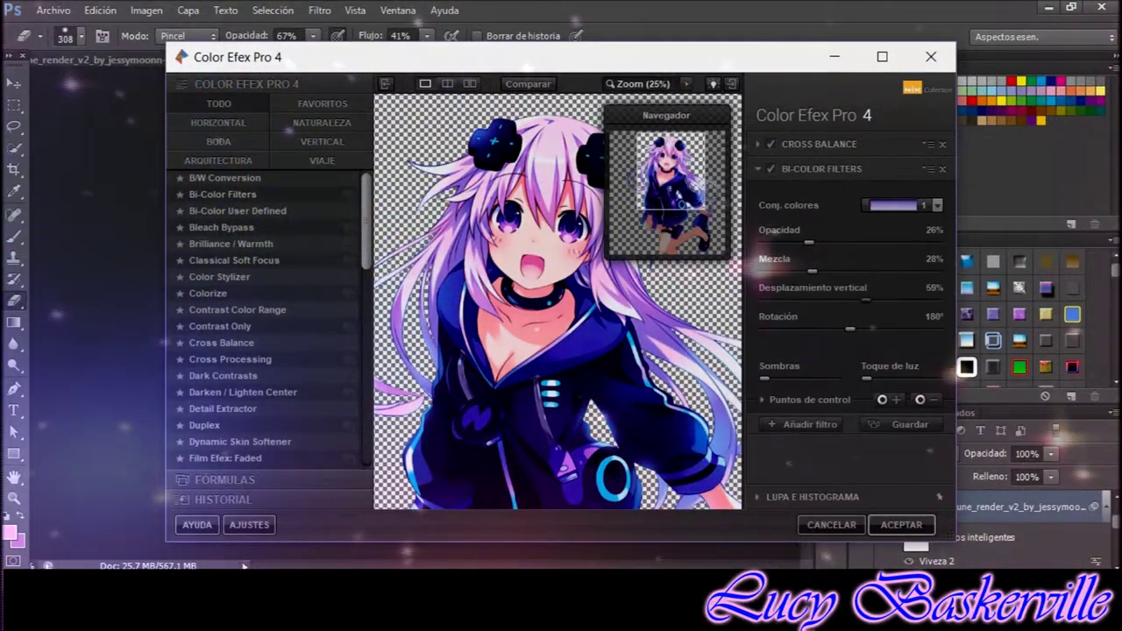
pyautogui.click(763, 399)
# Add the Midnight filter to the stack.
pyautogui.click(804, 473)
pyautogui.scroll(-8, 342, 311)
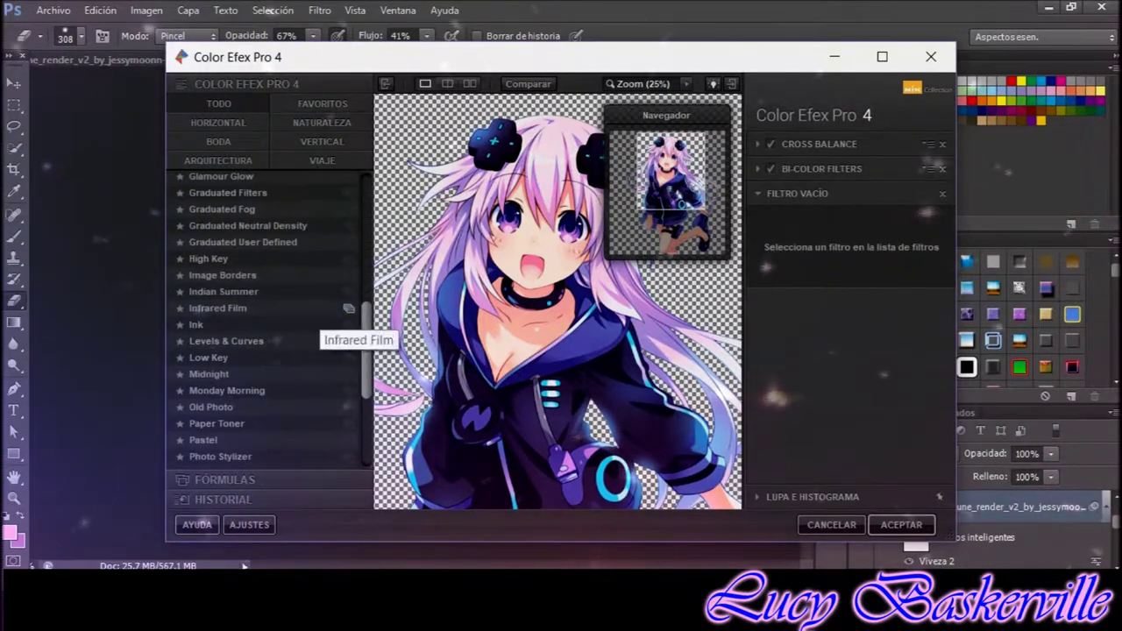
pyautogui.scroll(1, 263, 324)
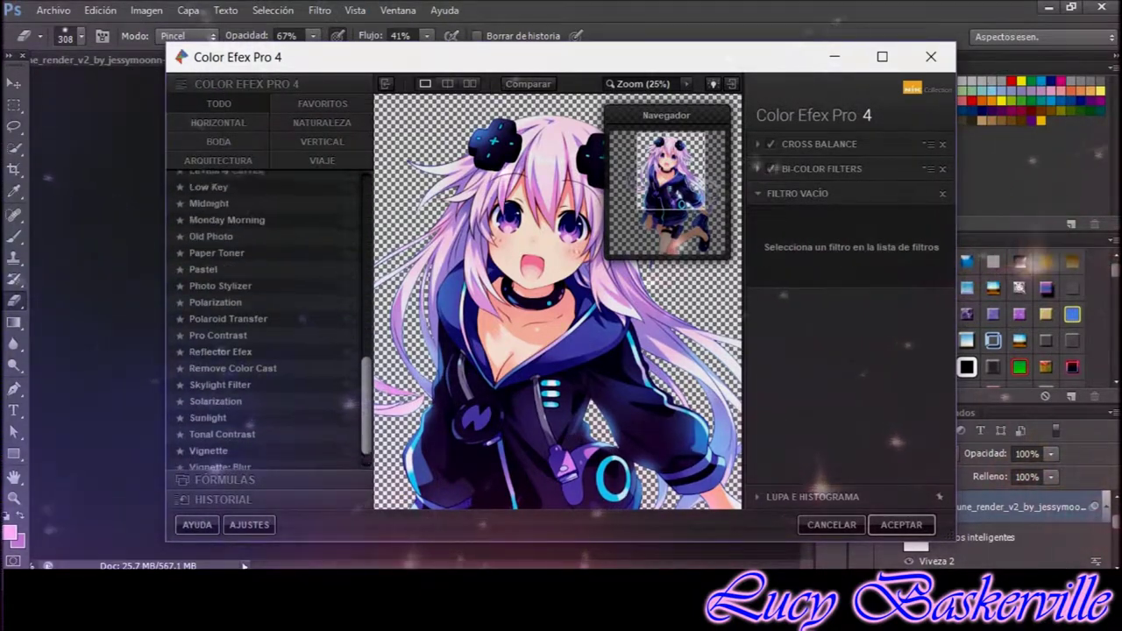
pyautogui.scroll(3, 263, 324)
pyautogui.click(209, 330)
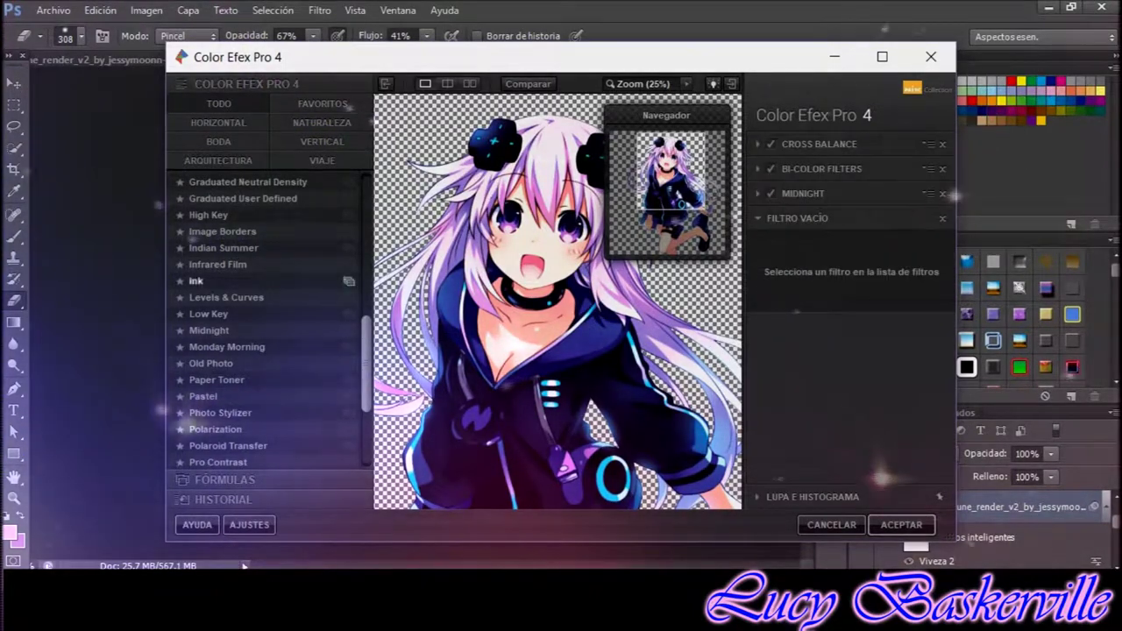
# Add Levels & Curves, lifting the upper part of the RGB curve.
pyautogui.click(226, 297)
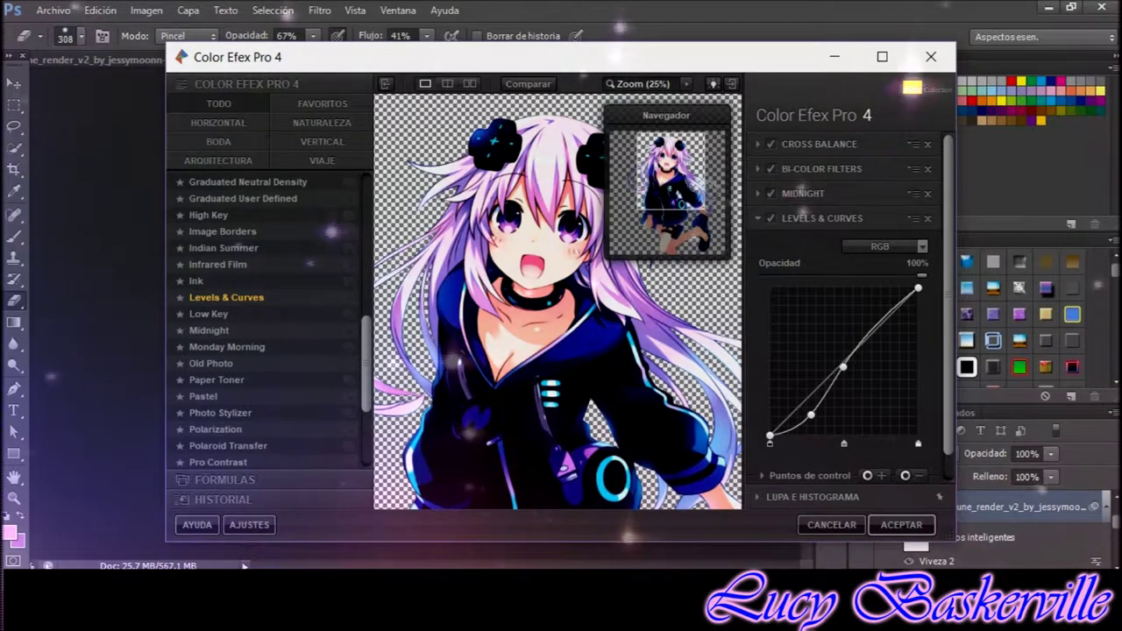
pyautogui.moveTo(881, 323); pyautogui.dragTo(889, 324)
pyautogui.moveTo(834, 372); pyautogui.dragTo(827, 391)
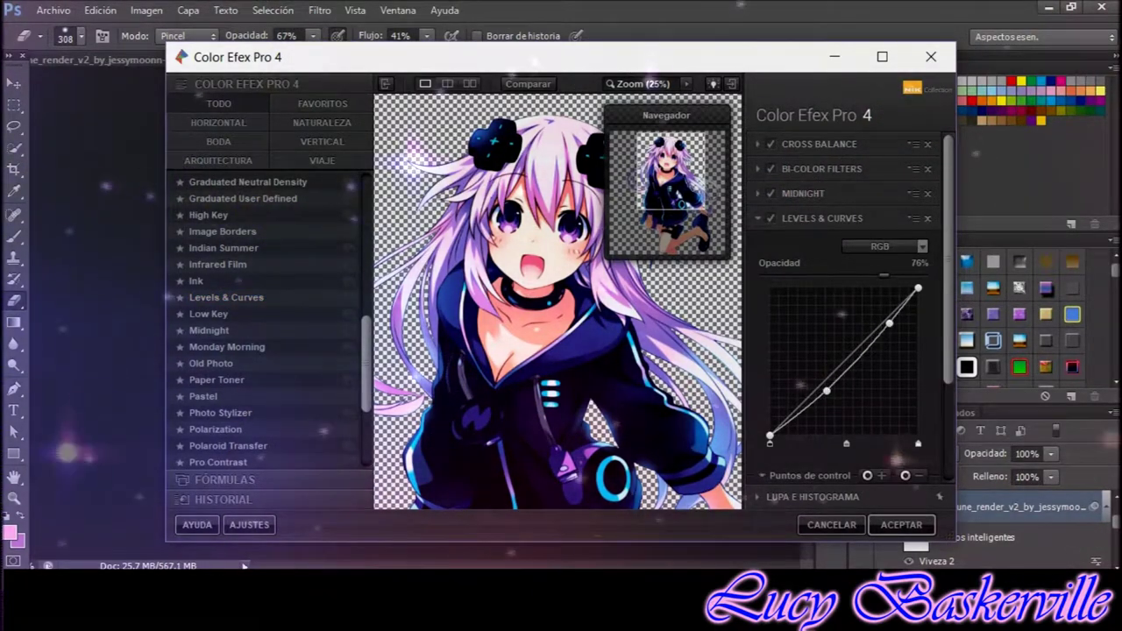
pyautogui.scroll(-3, 843, 307)
# Add the Pro Contrast filter and adjust its opacity.
pyautogui.click(803, 472)
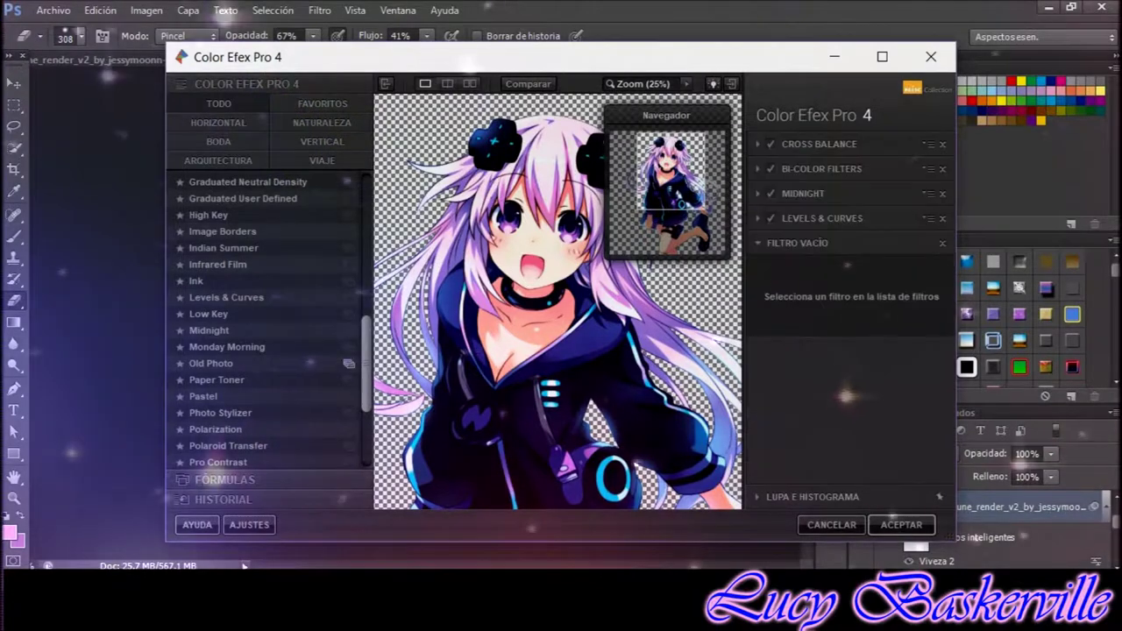
pyautogui.scroll(-1, 263, 395)
pyautogui.click(218, 408)
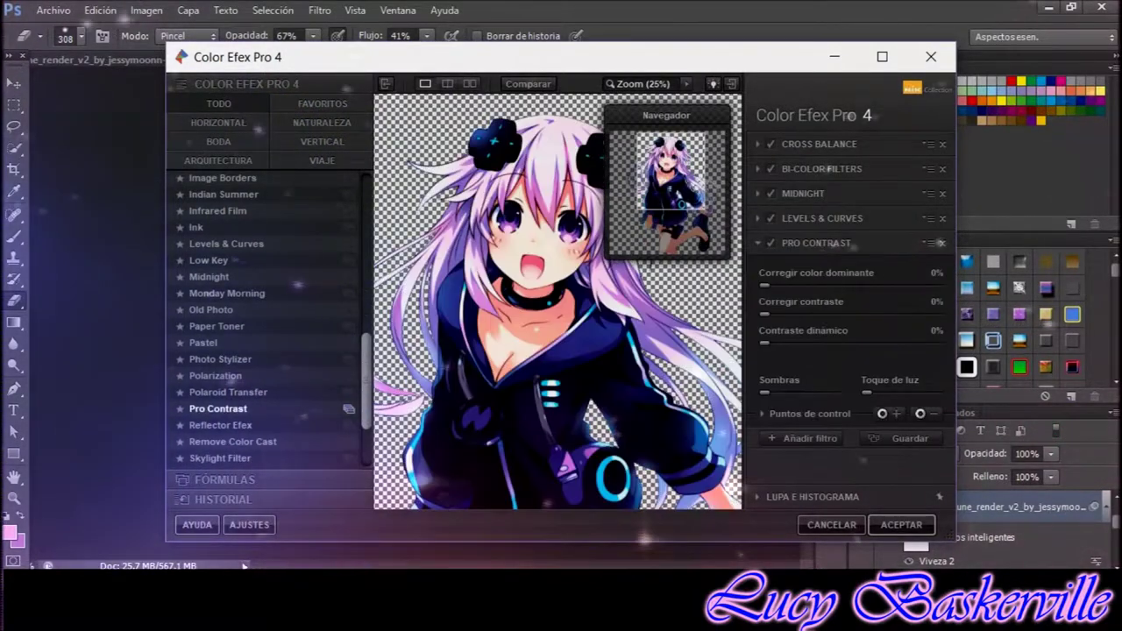
pyautogui.click(761, 413)
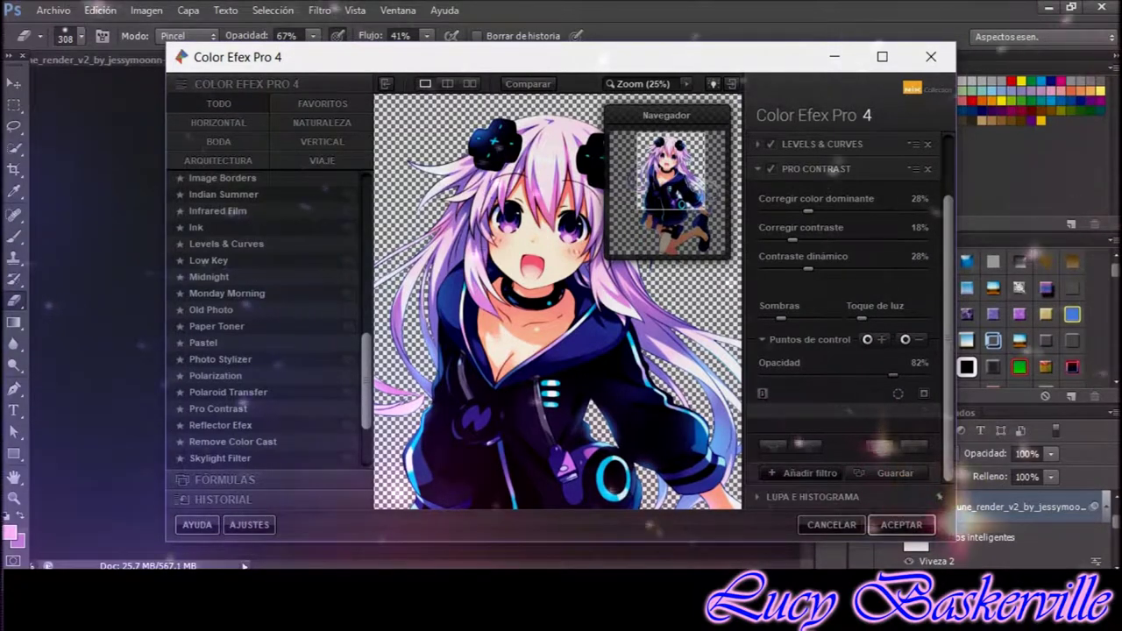
# Add the Low Key filter and fine-tune its strength and opacity.
pyautogui.click(803, 473)
pyautogui.scroll(-1, 263, 315)
pyautogui.scroll(1, 263, 316)
pyautogui.scroll(2, 263, 316)
pyautogui.scroll(2, 263, 316)
pyautogui.scroll(-5, 263, 316)
pyautogui.click(209, 221)
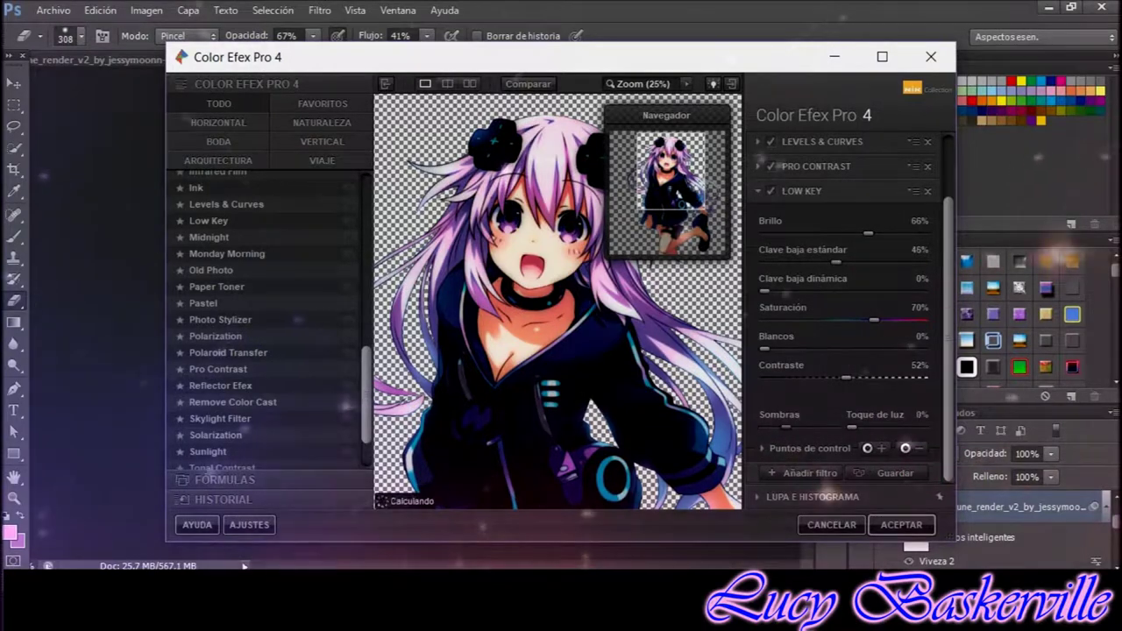
pyautogui.click(762, 448)
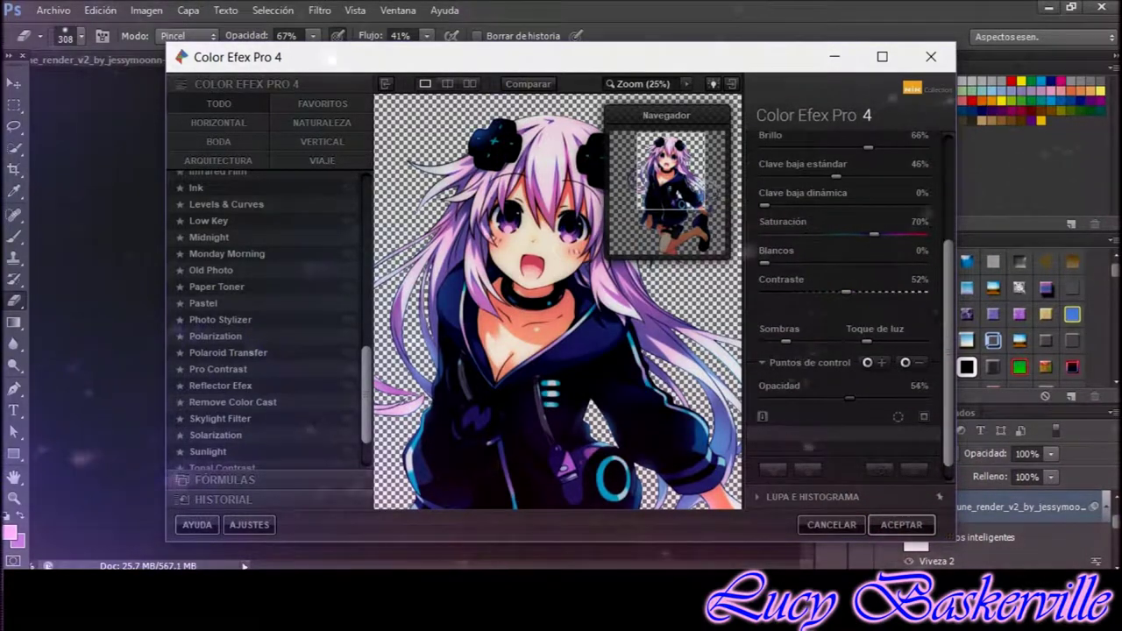
# Add the Contrast Only filter and apply the whole filter stack.
pyautogui.click(771, 469)
pyautogui.click(220, 326)
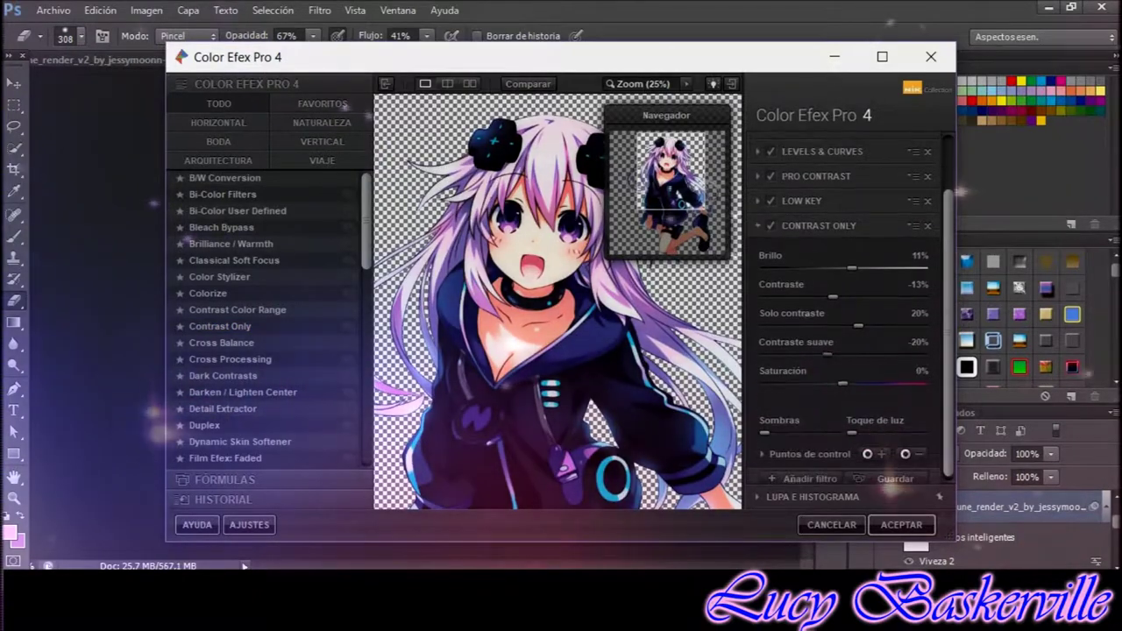
pyautogui.scroll(-3, 845, 307)
pyautogui.click(804, 473)
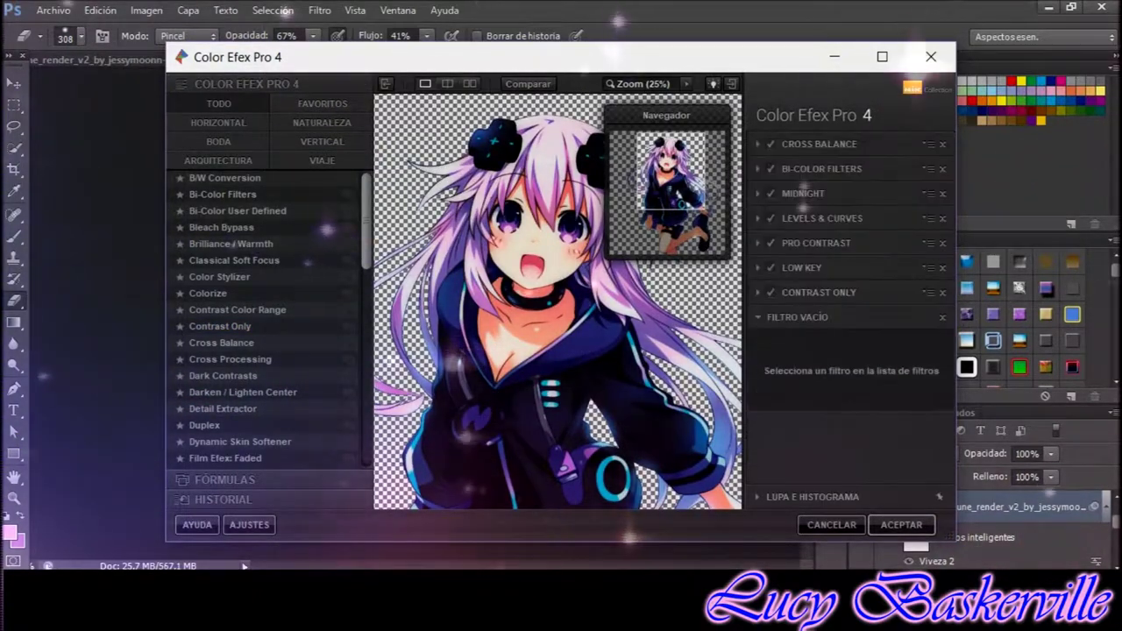
pyautogui.click(901, 524)
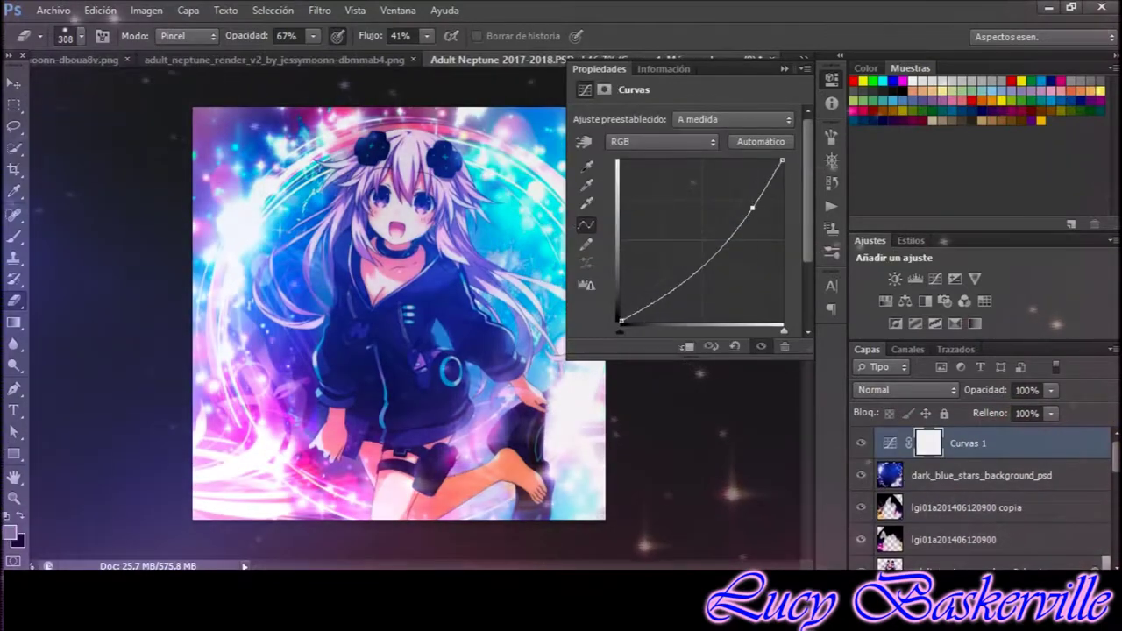
# Give Curvas 1 a darker-colour blend below the copia layer; move the render above the stars.
pyautogui.click(904, 389)
pyautogui.click(964, 126)
pyautogui.moveTo(964, 443); pyautogui.dragTo(964, 491)
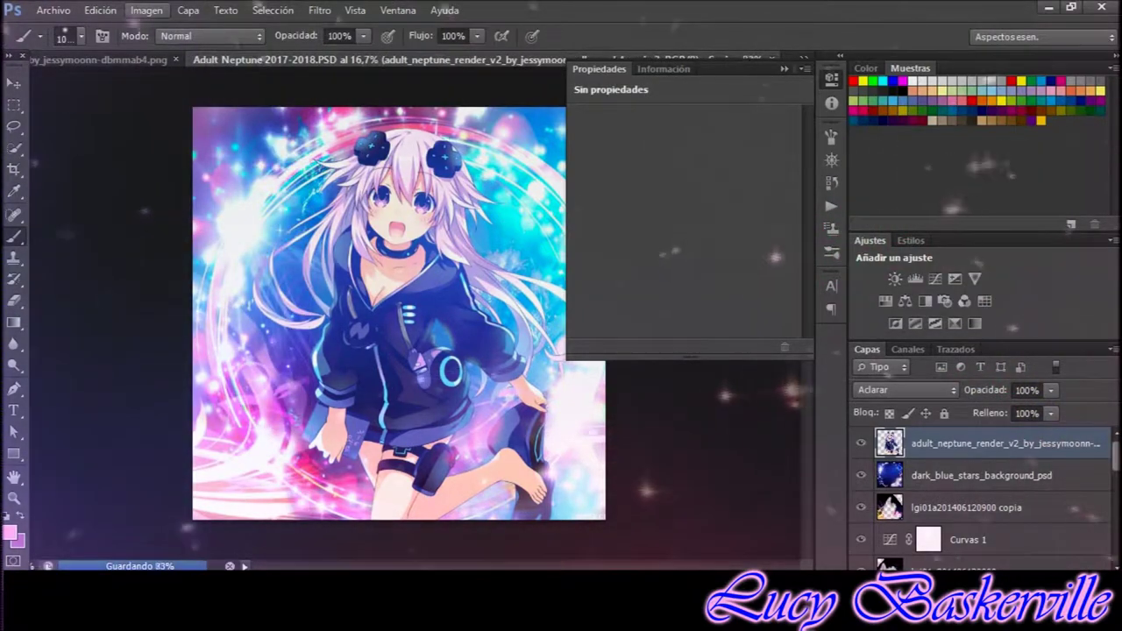
pyautogui.press('e')
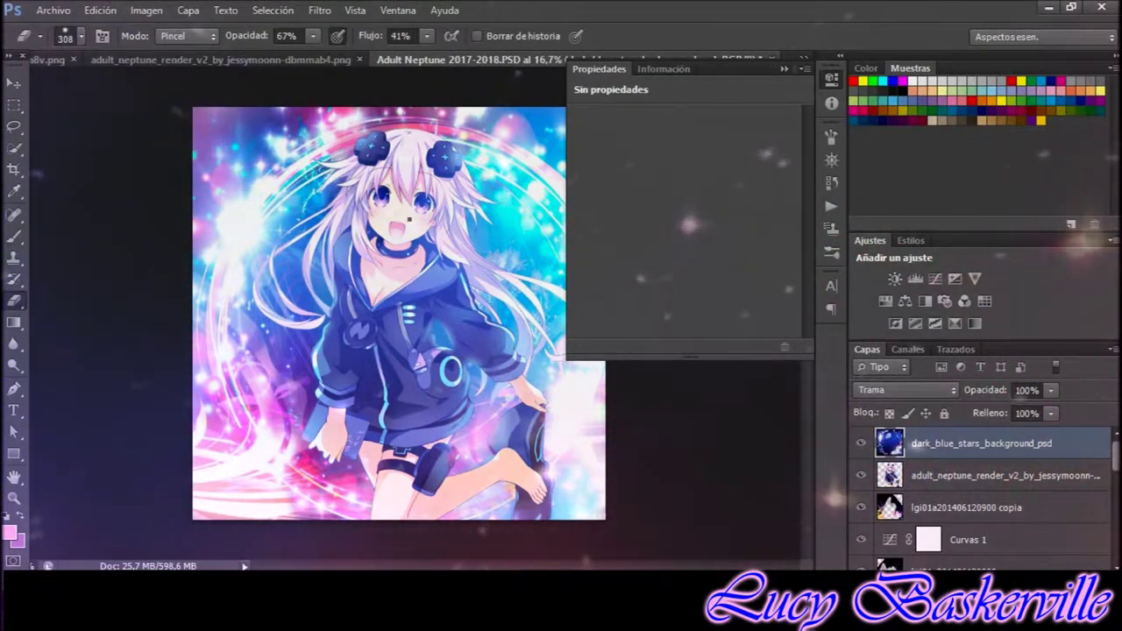
pyautogui.hotkey('alt', '[')
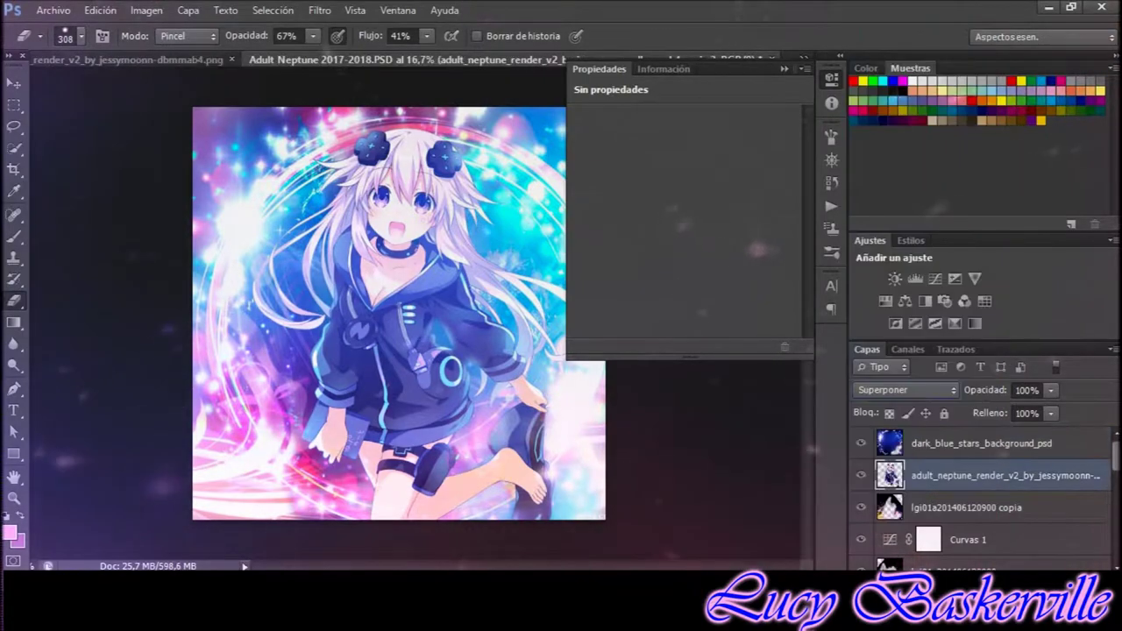
pyautogui.hotkey('ctrl', ']')
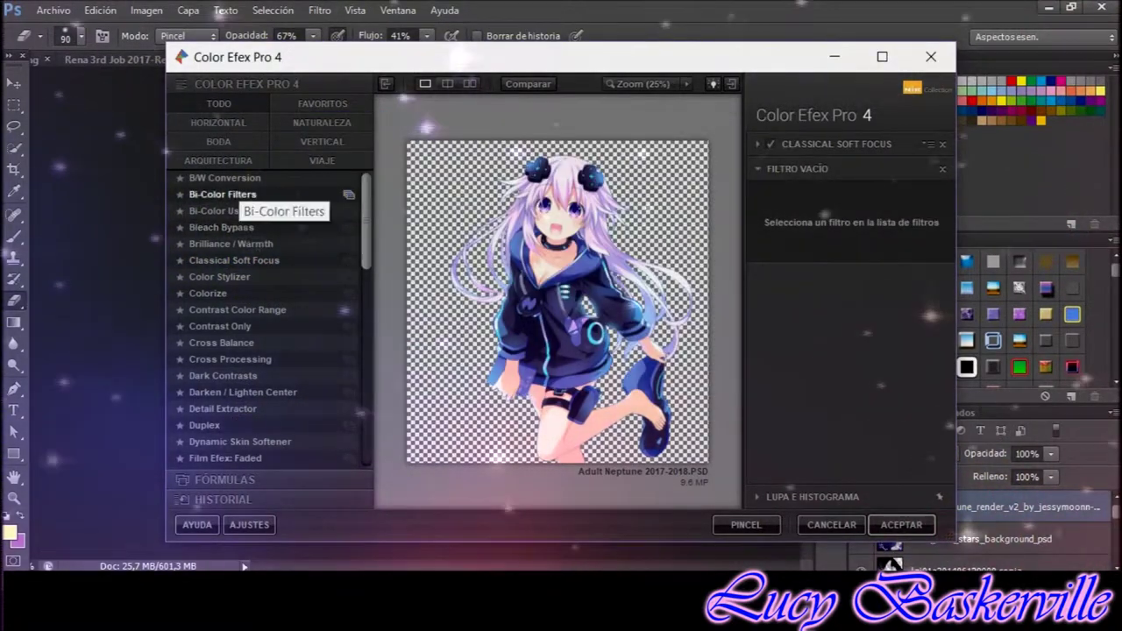
# Try Color Stylizer, then switch to Cross Balance with the Daylight To Tungsten (2) preset.
pyautogui.click(219, 276)
pyautogui.click(918, 204)
pyautogui.click(594, 109)
pyautogui.click(640, 110)
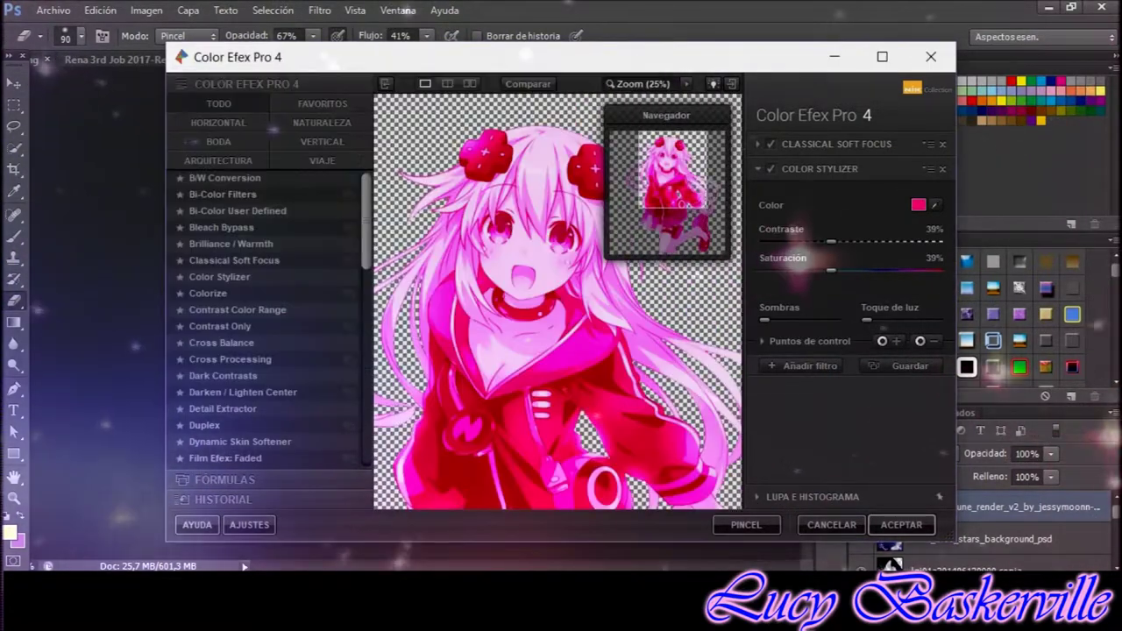
pyautogui.click(220, 342)
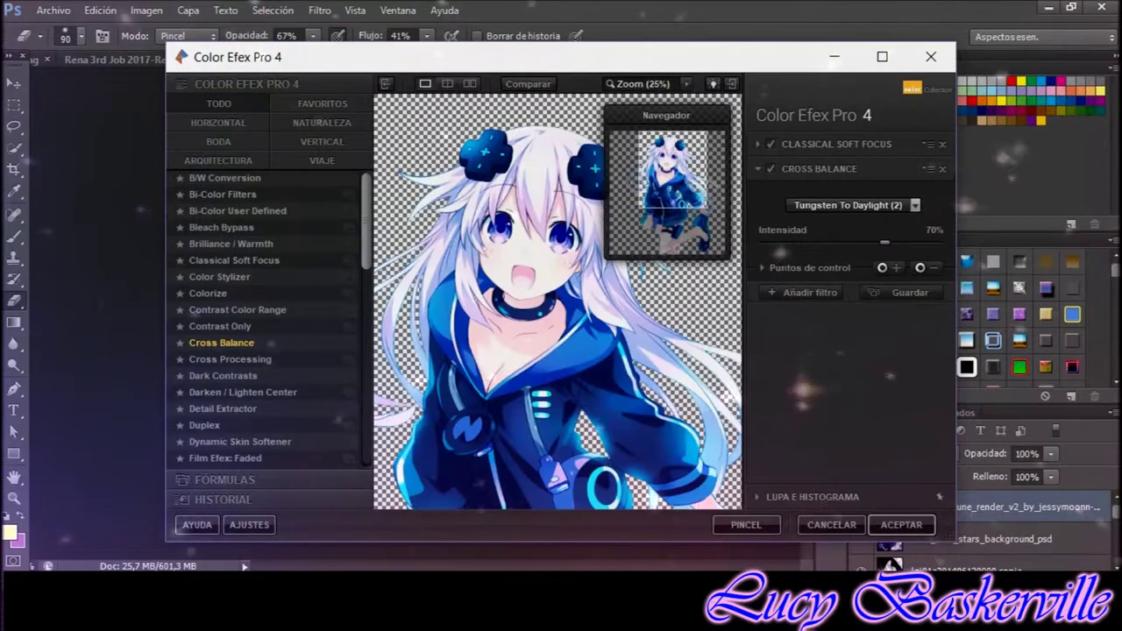
pyautogui.click(915, 204)
pyautogui.click(855, 286)
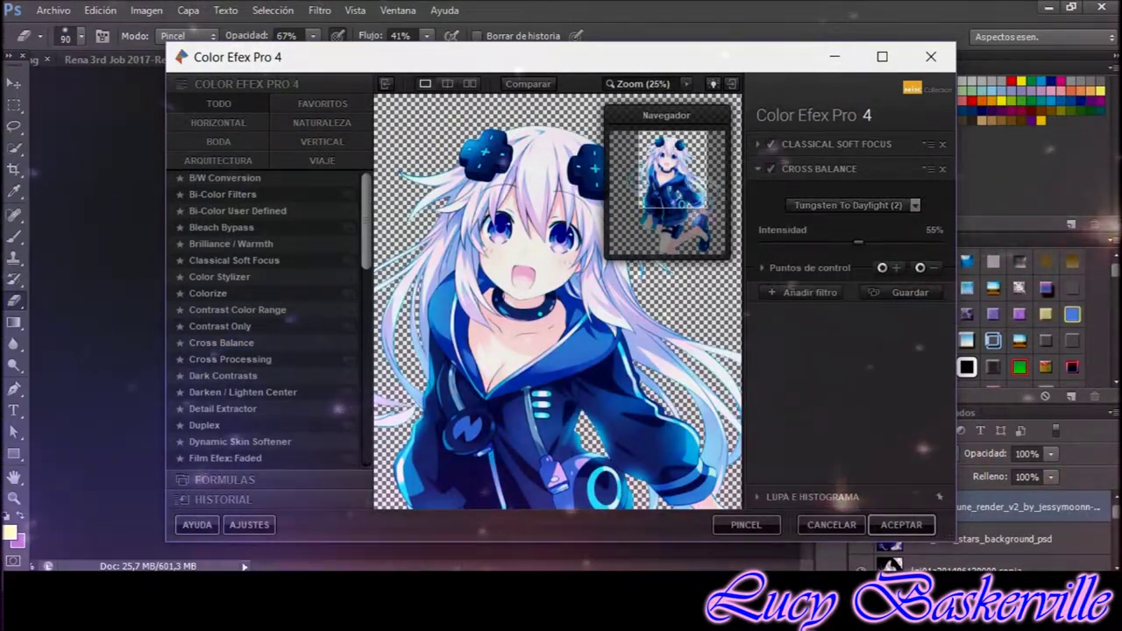
pyautogui.click(762, 267)
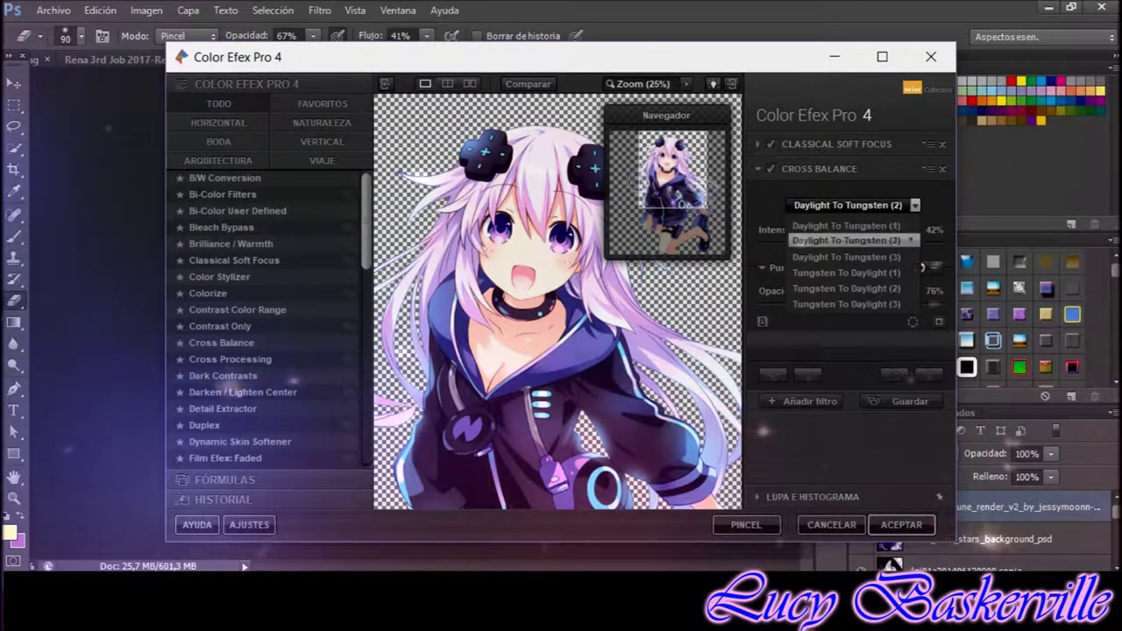
pyautogui.click(846, 288)
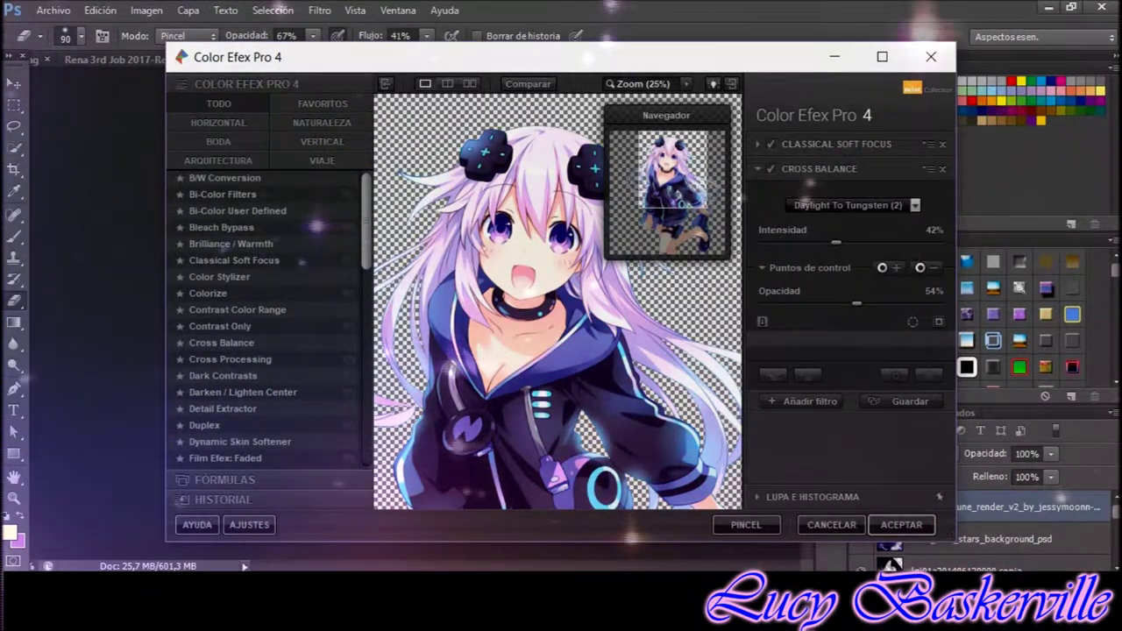
# Add Levels & Curves with a midtone-darkening curve at 70% opacity.
pyautogui.click(802, 401)
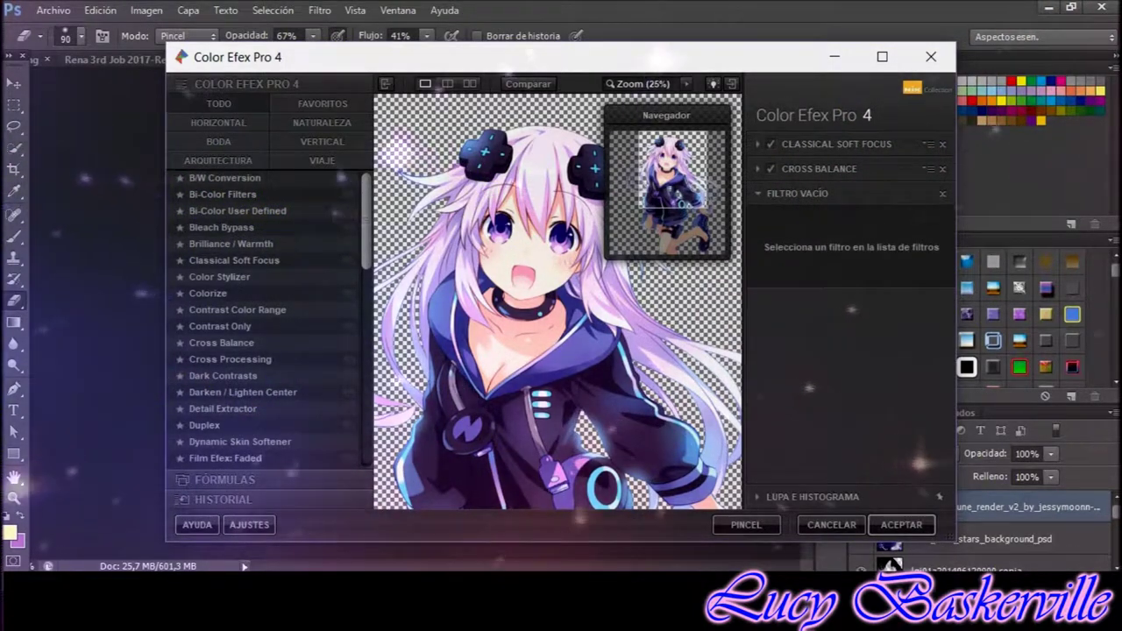
pyautogui.scroll(-1, 230, 320)
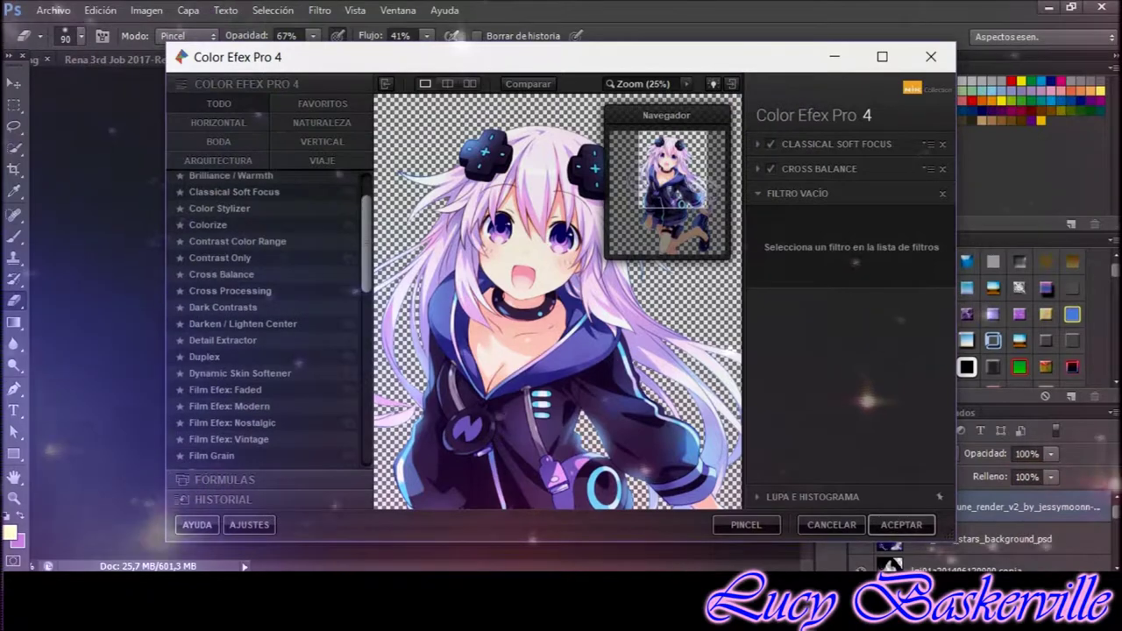
pyautogui.scroll(-2, 227, 323)
pyautogui.scroll(-5, 223, 326)
pyautogui.click(226, 323)
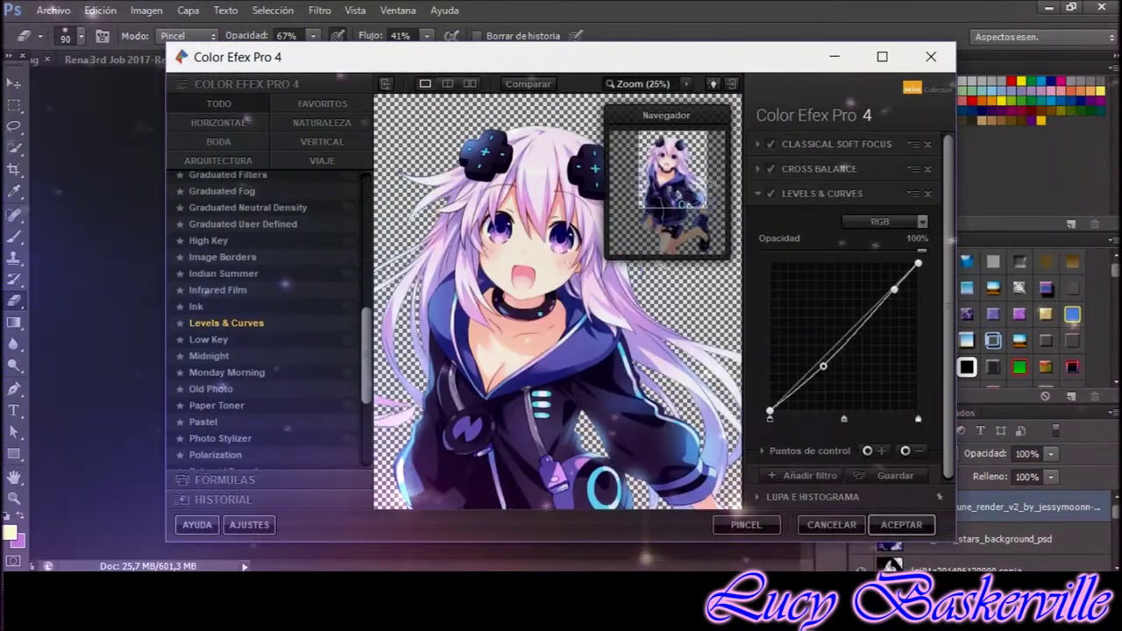
pyautogui.moveTo(837, 343); pyautogui.dragTo(829, 379)
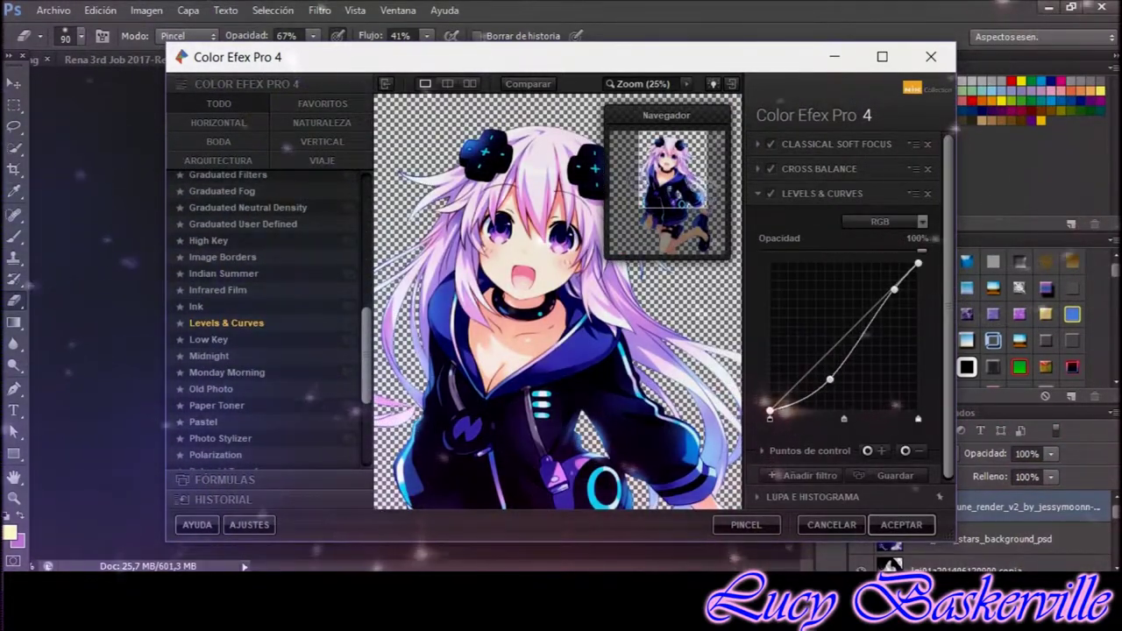
pyautogui.moveTo(829, 379); pyautogui.dragTo(877, 327)
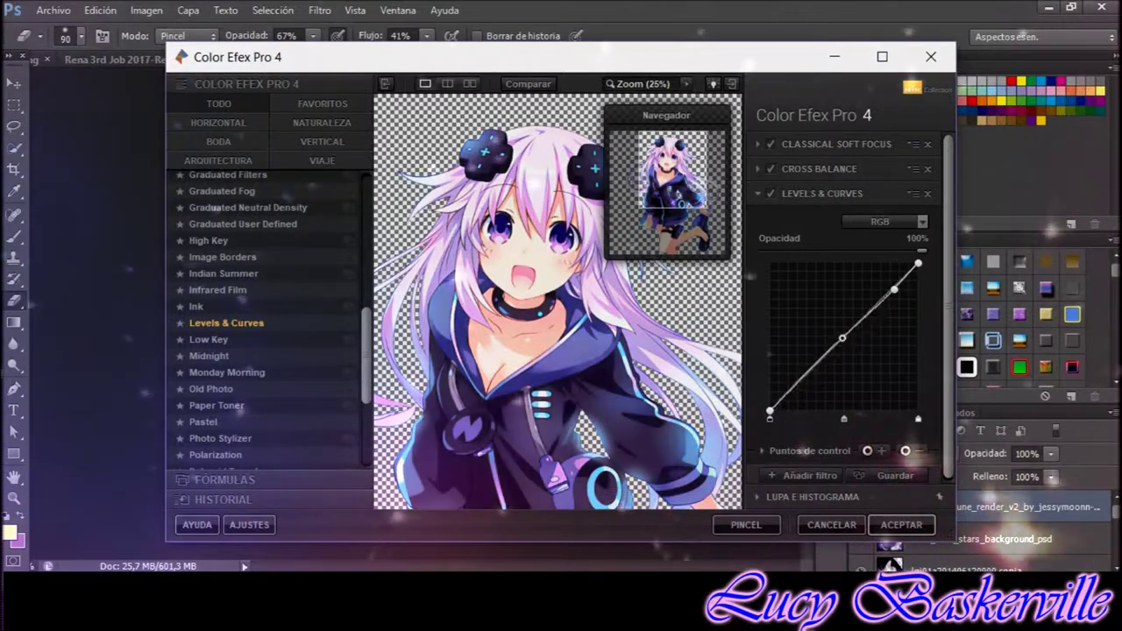
pyautogui.moveTo(877, 327)
pyautogui.mouseDown()
pyautogui.moveTo(906, 279)
pyautogui.moveTo(896, 293)
pyautogui.mouseUp()
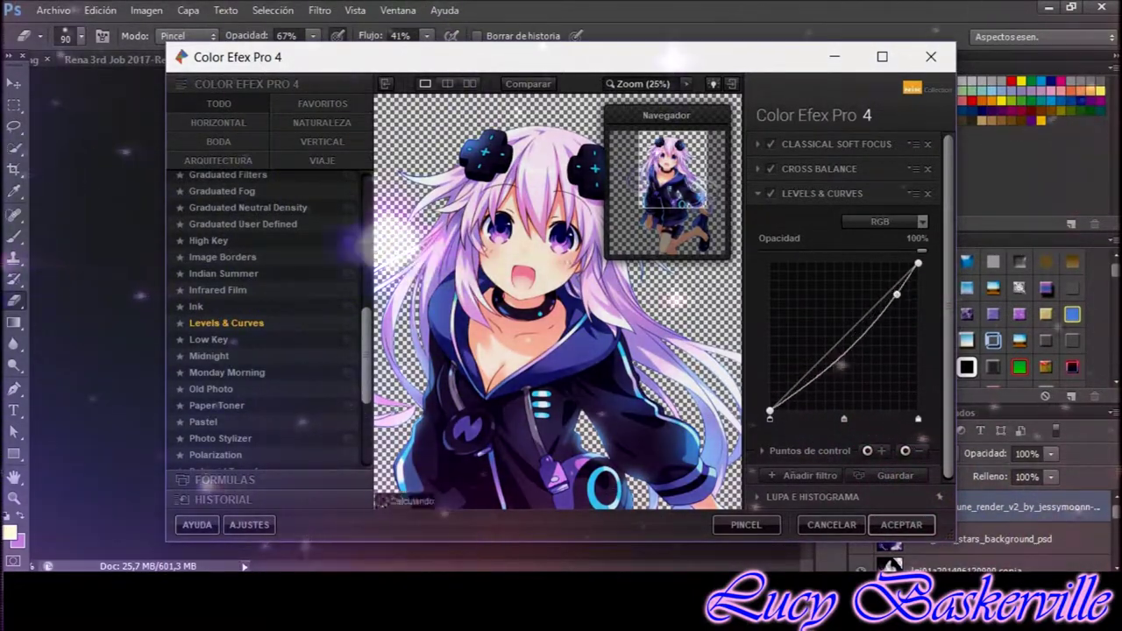
pyautogui.moveTo(920, 250); pyautogui.dragTo(890, 249)
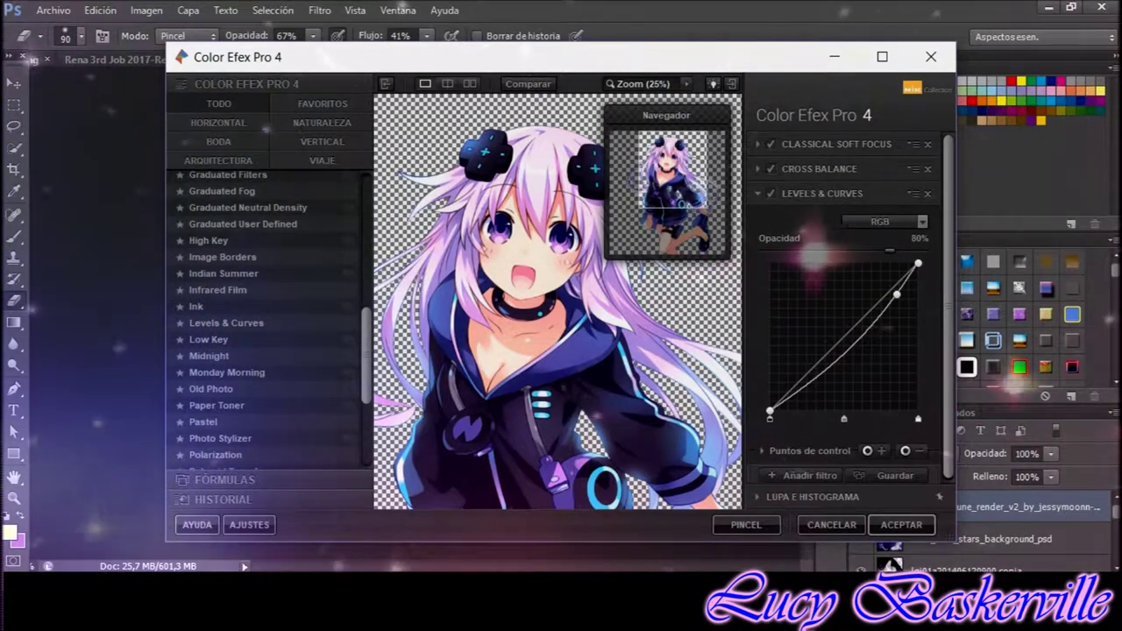
pyautogui.click(763, 450)
pyautogui.scroll(-3, 850, 420)
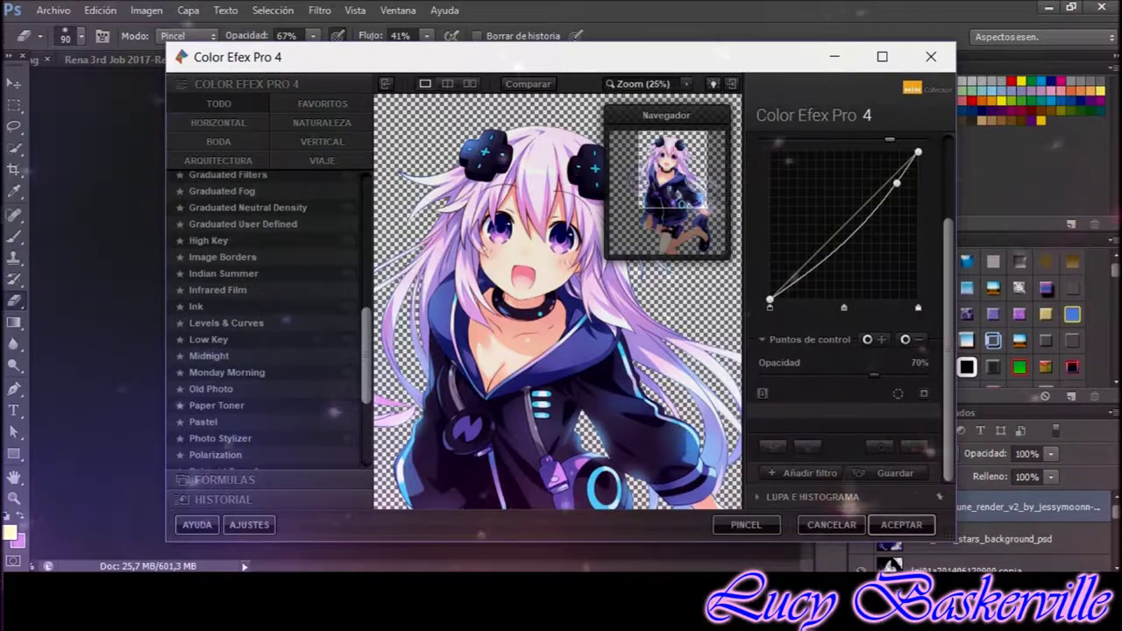
pyautogui.click(801, 472)
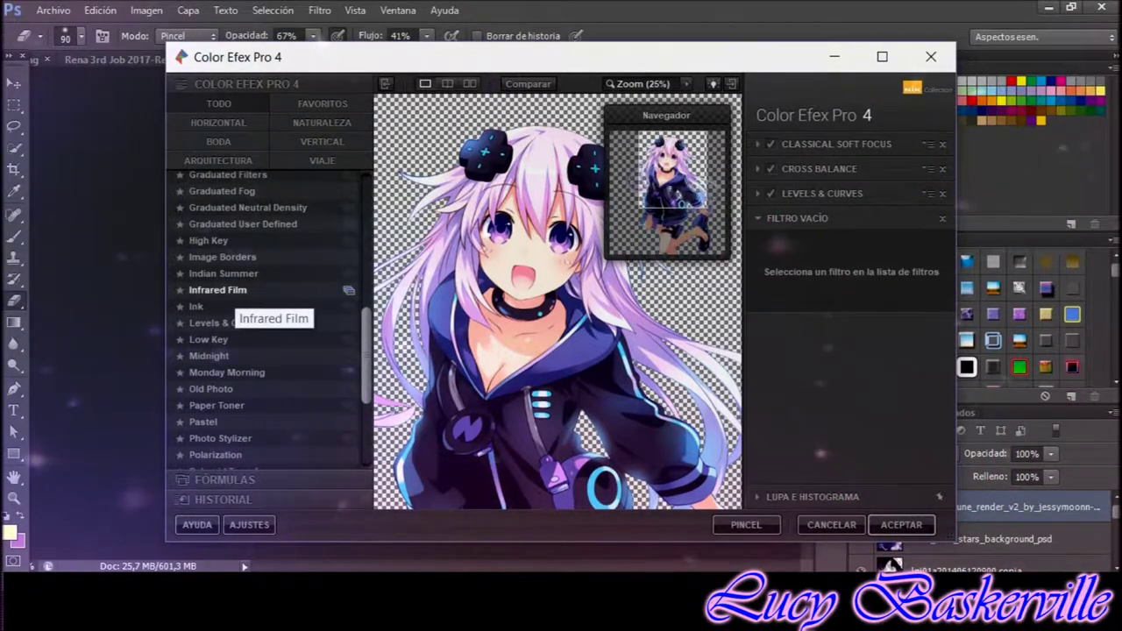
# Fill the new slot with Cross Processing using method B02 and highlights raised to 29%.
pyautogui.click(217, 289)
pyautogui.click(222, 256)
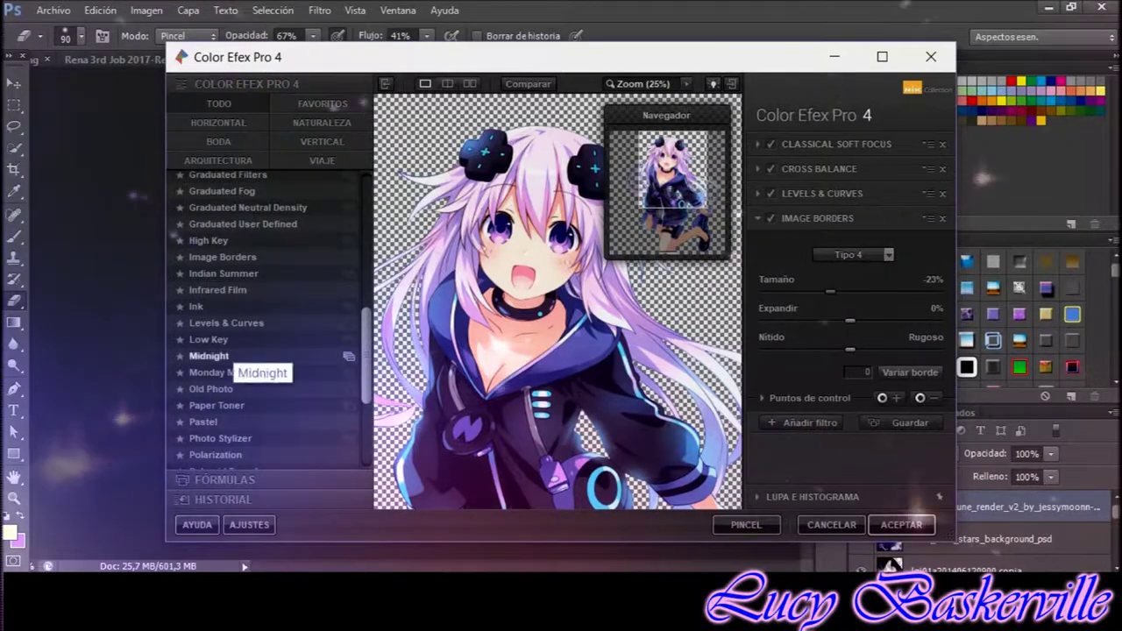
pyautogui.scroll(-4, 228, 356)
pyautogui.scroll(10, 224, 368)
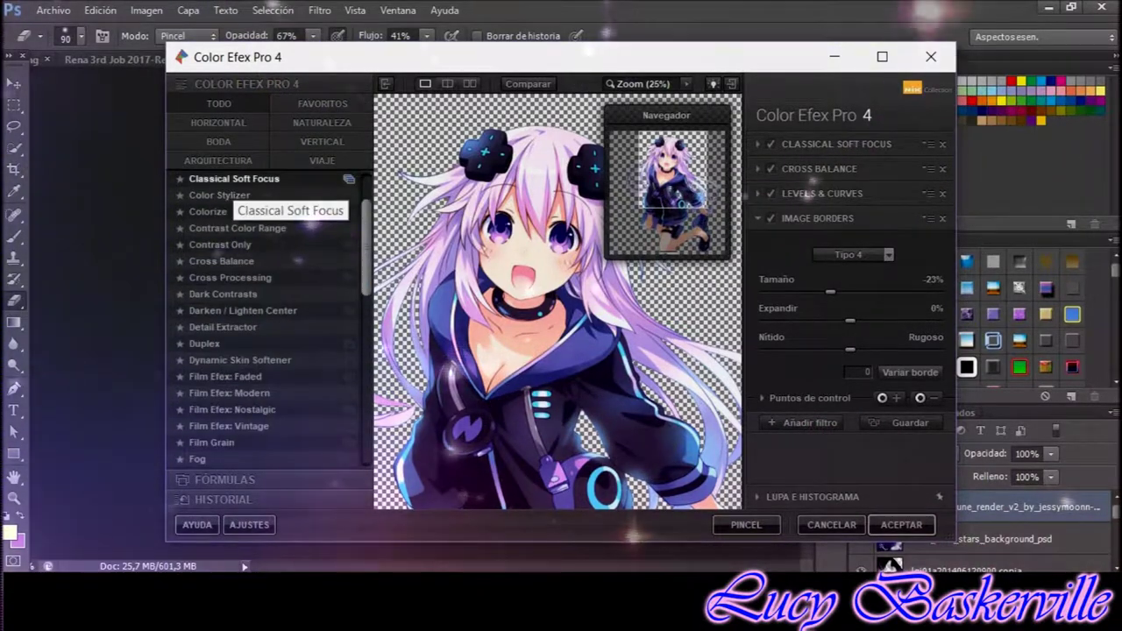
pyautogui.click(230, 277)
pyautogui.click(914, 254)
pyautogui.click(929, 310)
pyautogui.moveTo(866, 341); pyautogui.dragTo(887, 341)
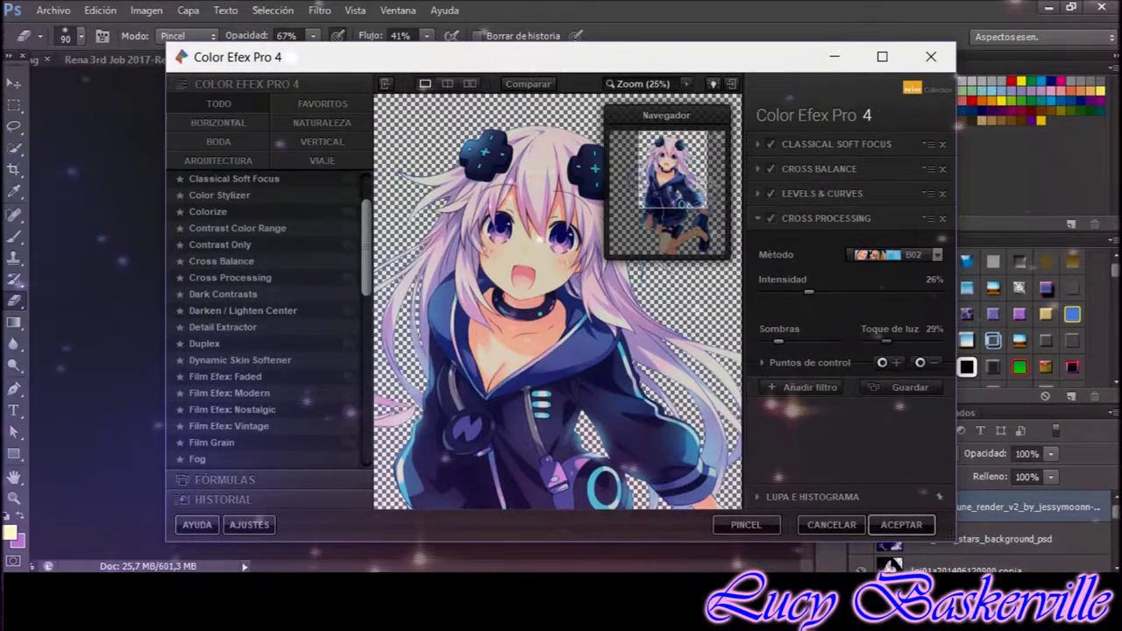
# Try a Skylight Filter in another slot, then remove it and leave an empty slot.
pyautogui.click(805, 427)
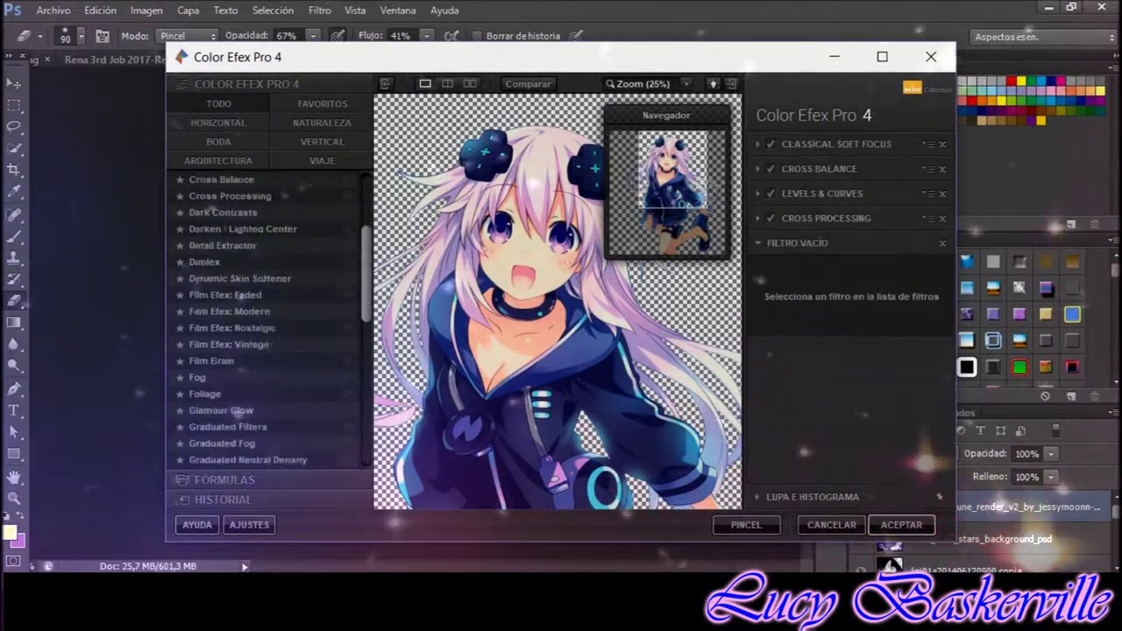
pyautogui.scroll(-3, 263, 316)
pyautogui.scroll(-5, 245, 350)
pyautogui.scroll(-2, 246, 359)
pyautogui.click(220, 366)
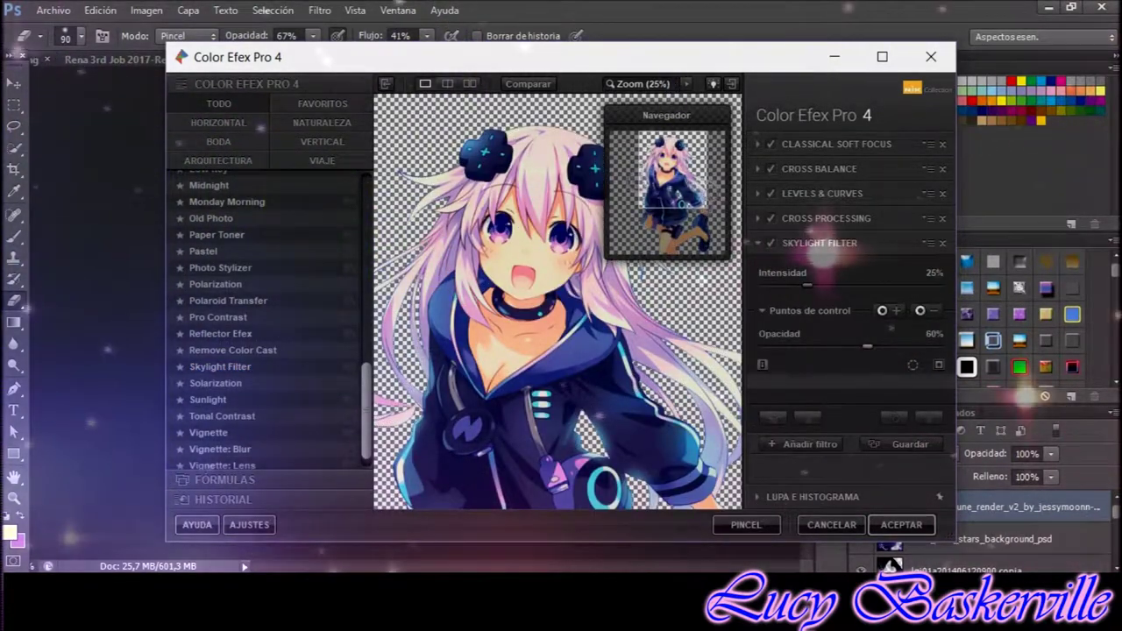
pyautogui.moveTo(867, 345); pyautogui.dragTo(830, 346)
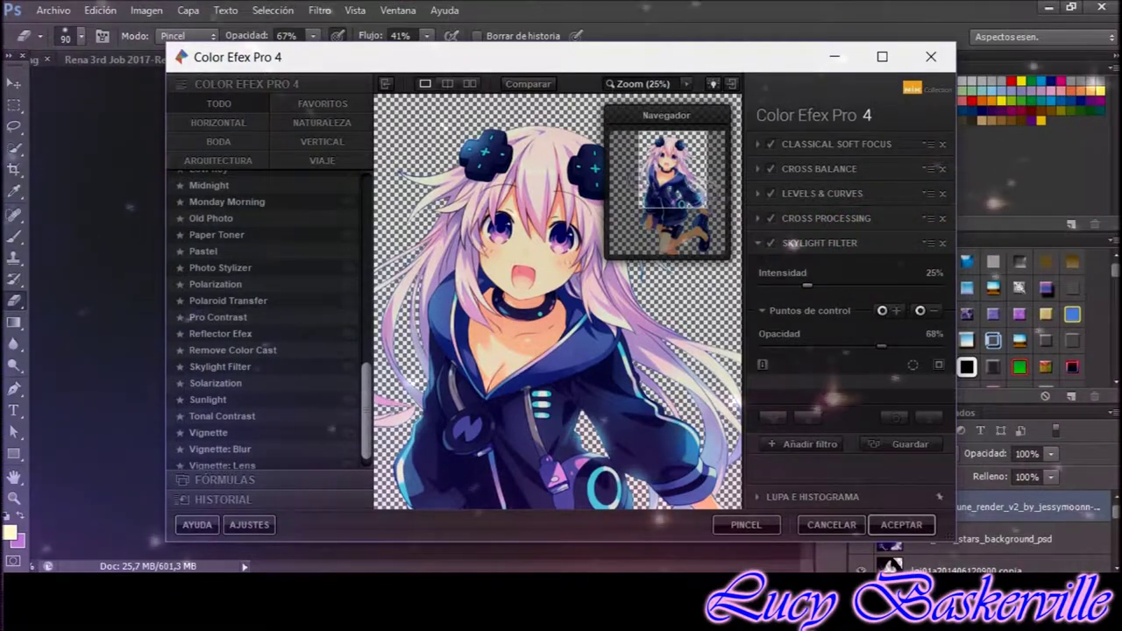
pyautogui.click(943, 242)
pyautogui.click(801, 389)
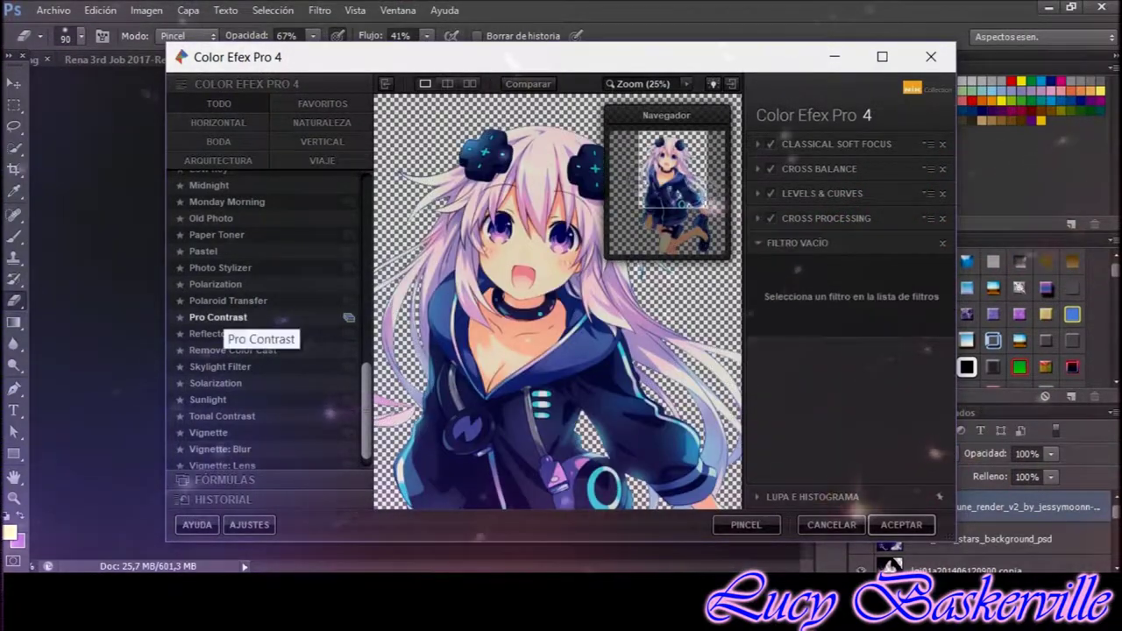
# Add Pro Contrast to the empty slot and compare Levels & Curves on and off.
pyautogui.click(219, 317)
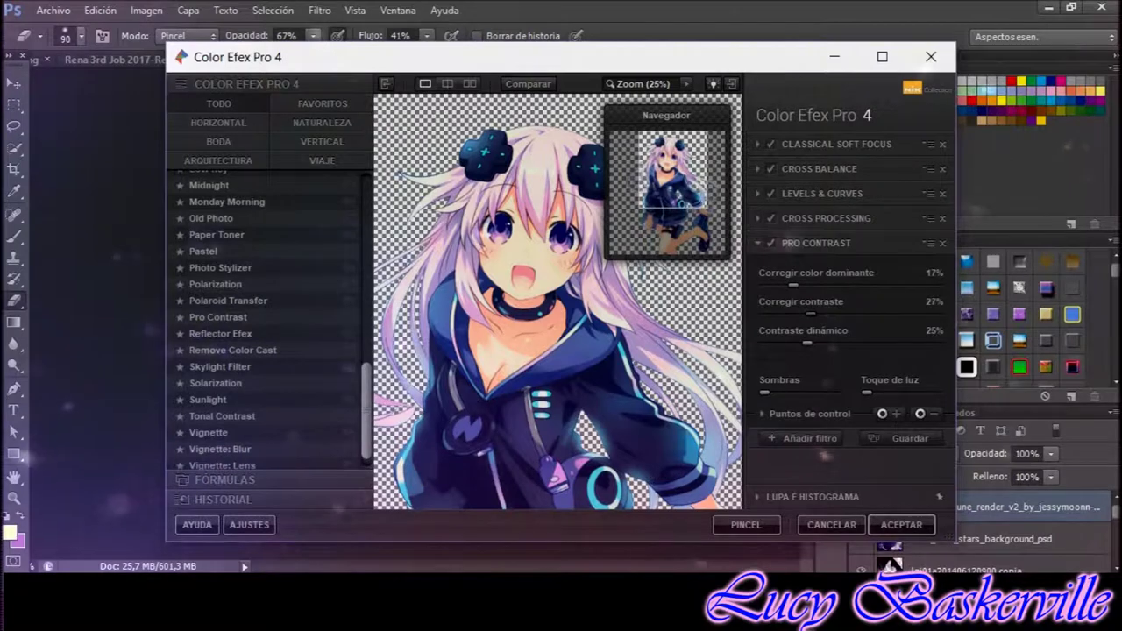
pyautogui.click(770, 192)
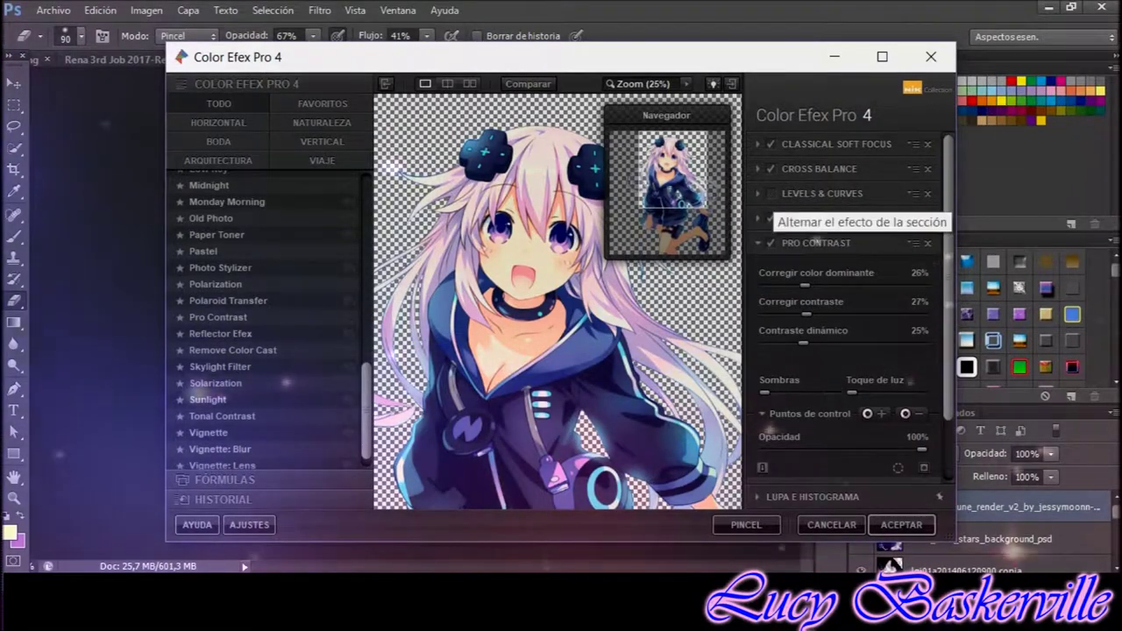
pyautogui.click(770, 193)
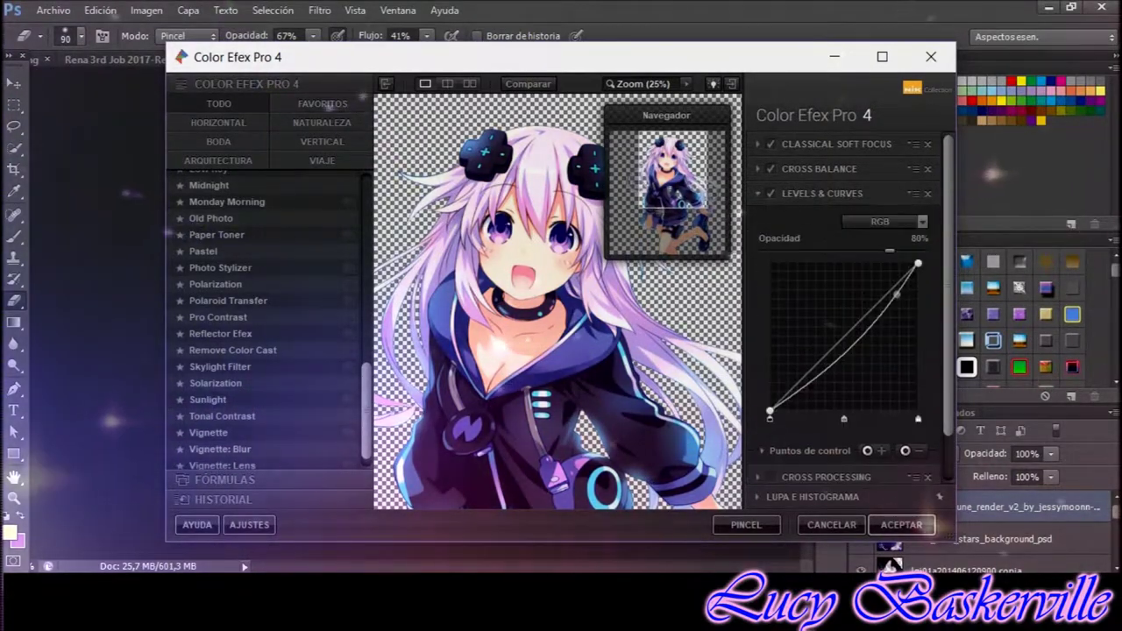
pyautogui.click(823, 192)
pyautogui.click(822, 193)
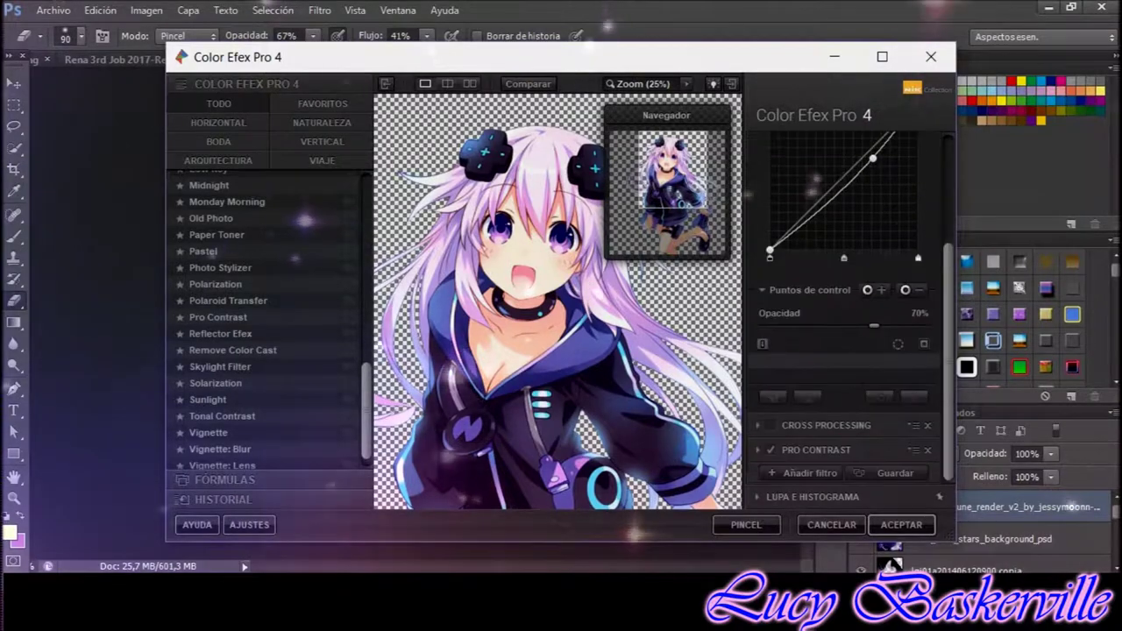
pyautogui.moveTo(561, 307); pyautogui.dragTo(491, 256)
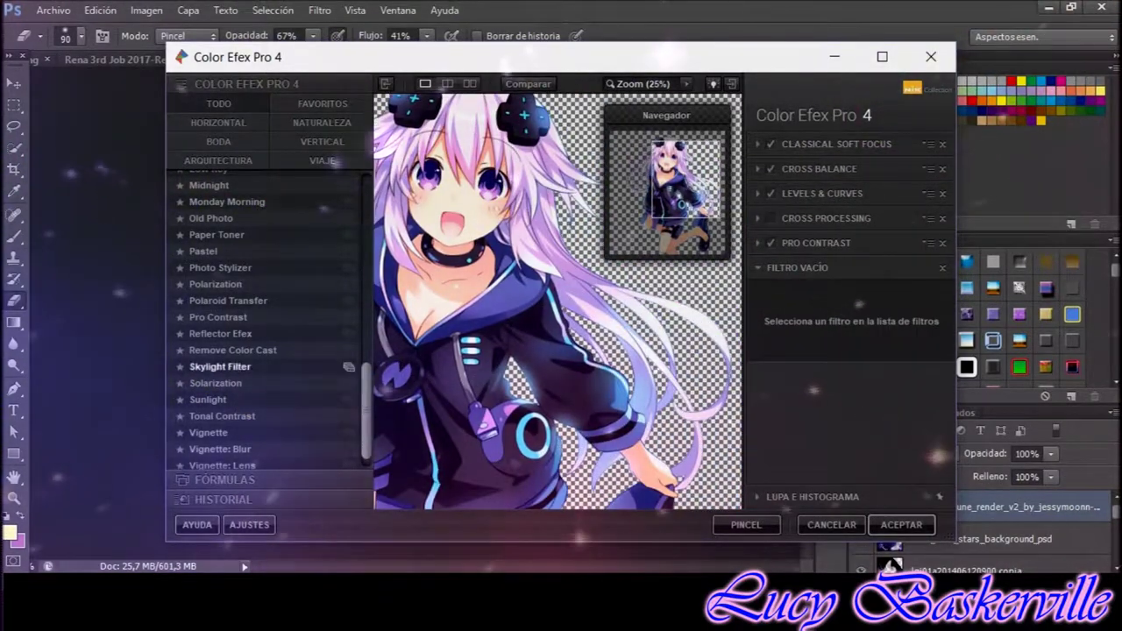
# Add Sunlight, Tonal Contrast and White Neutralizer to the Color Efex stack and apply the filters.
pyautogui.click(289, 400)
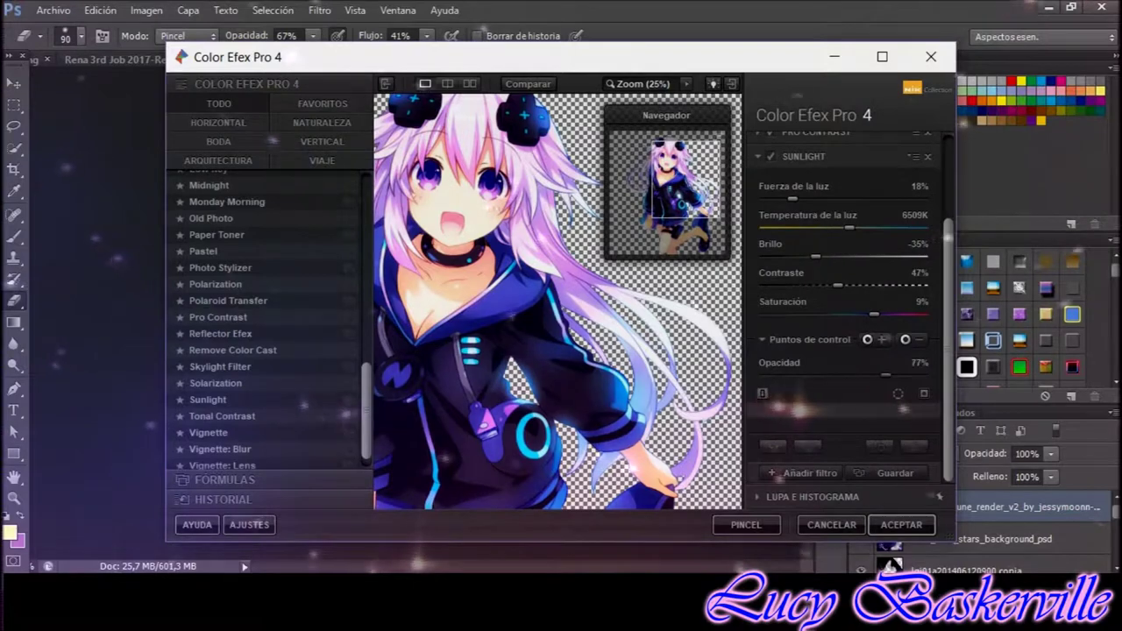
pyautogui.click(797, 475)
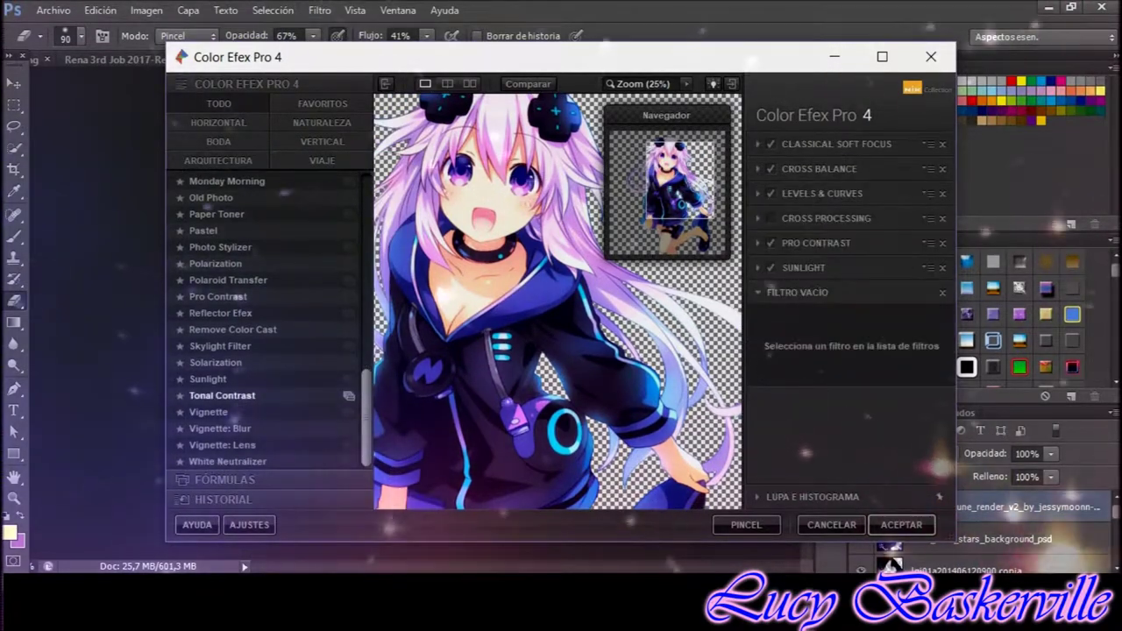
pyautogui.click(222, 396)
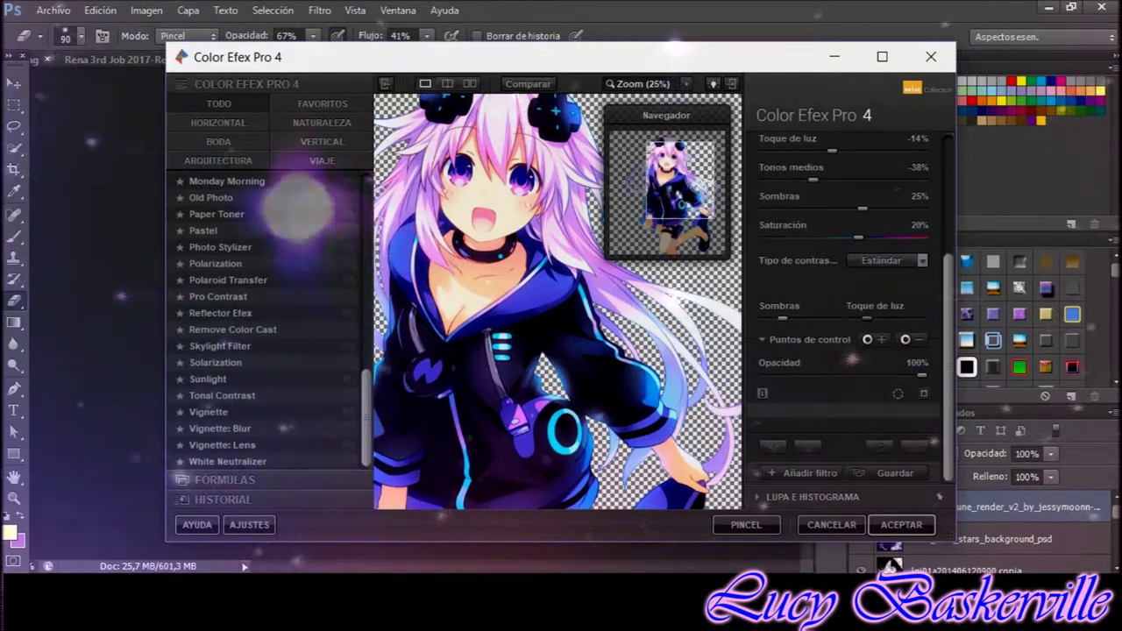
pyautogui.click(798, 473)
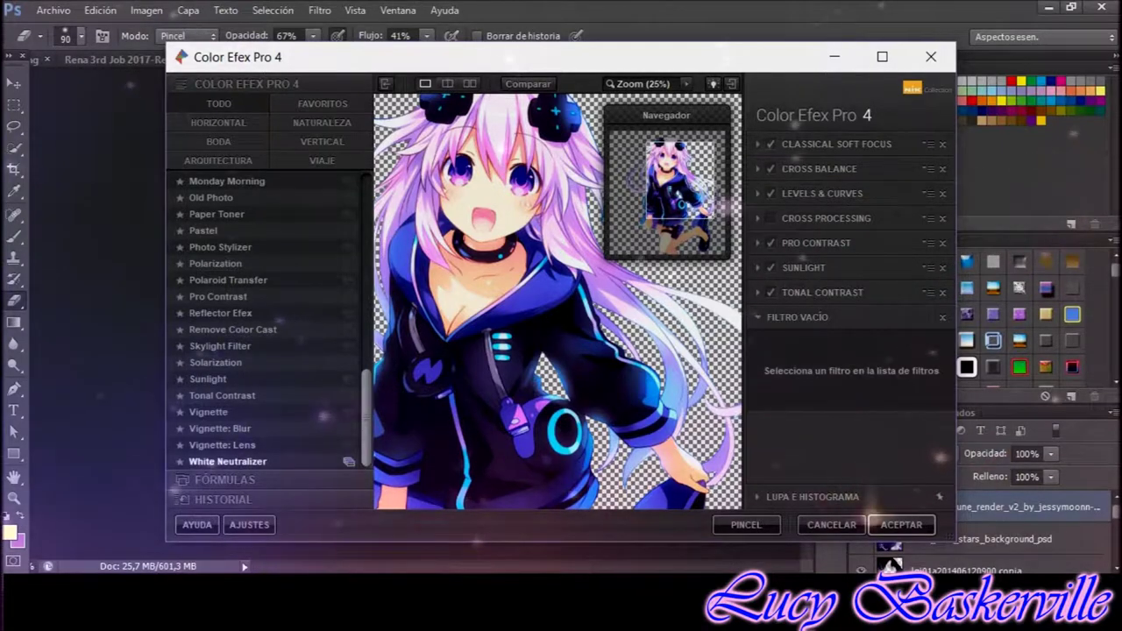
pyautogui.click(228, 461)
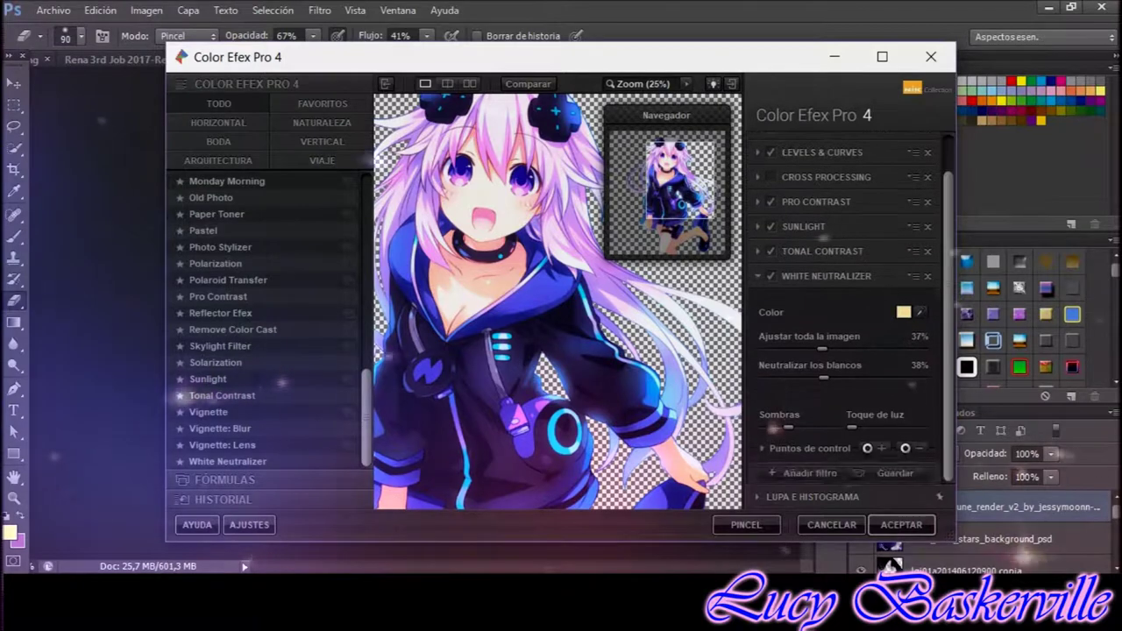
pyautogui.press('Return')
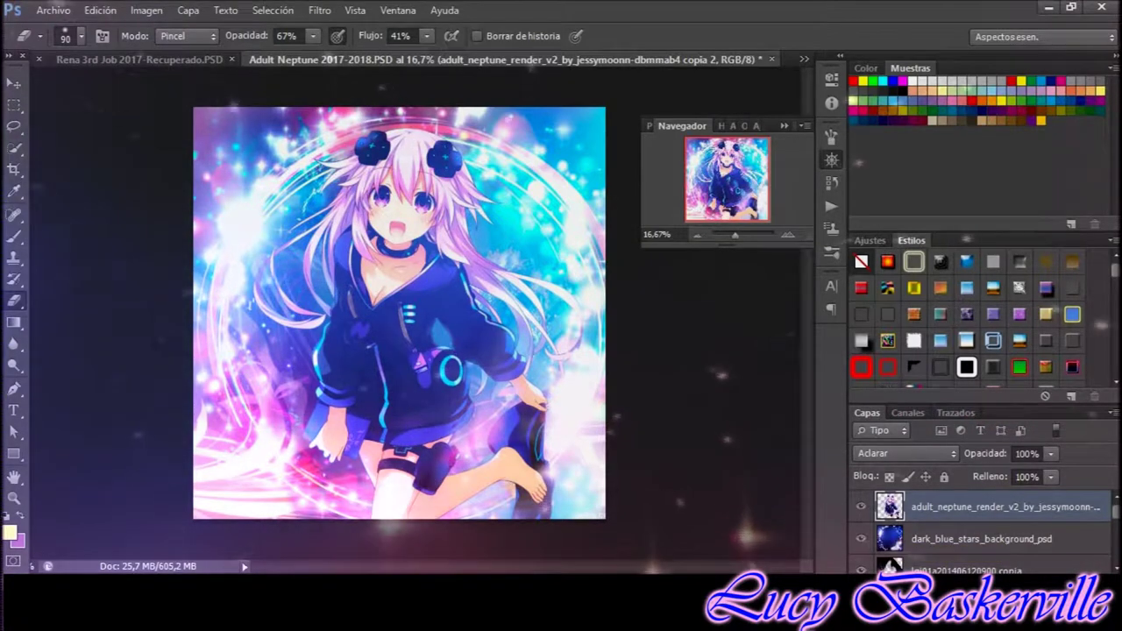
# Move the dark blue stars layer above the render and size the eraser brush to about 191 px.
pyautogui.moveTo(982, 539); pyautogui.dragTo(982, 501)
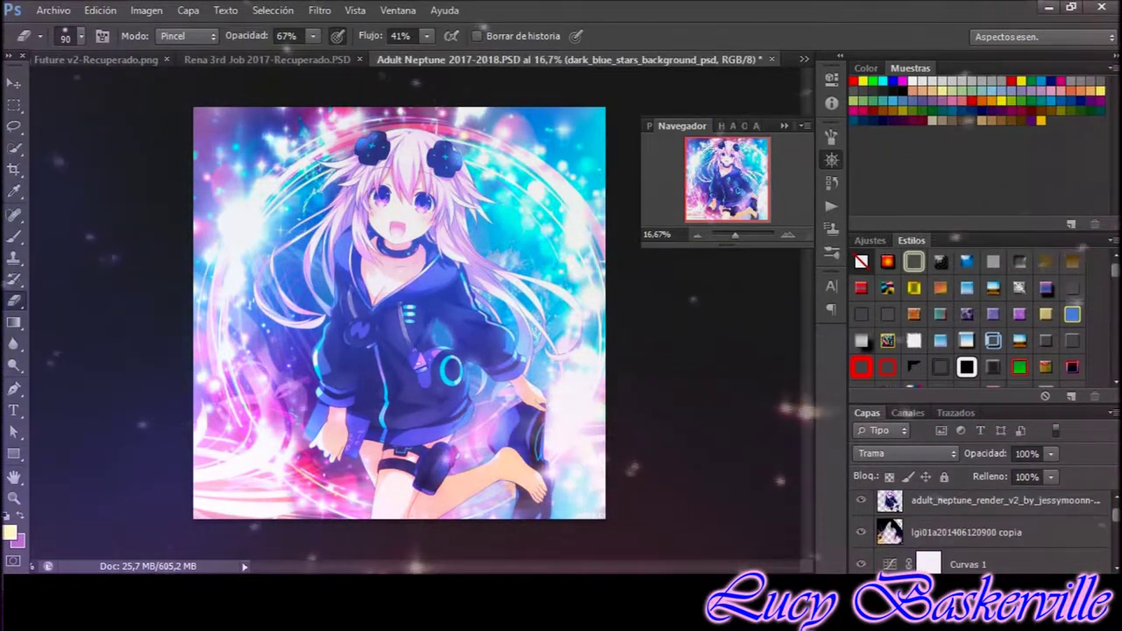
pyautogui.moveTo(511, 225); pyautogui.dragTo(537, 224)
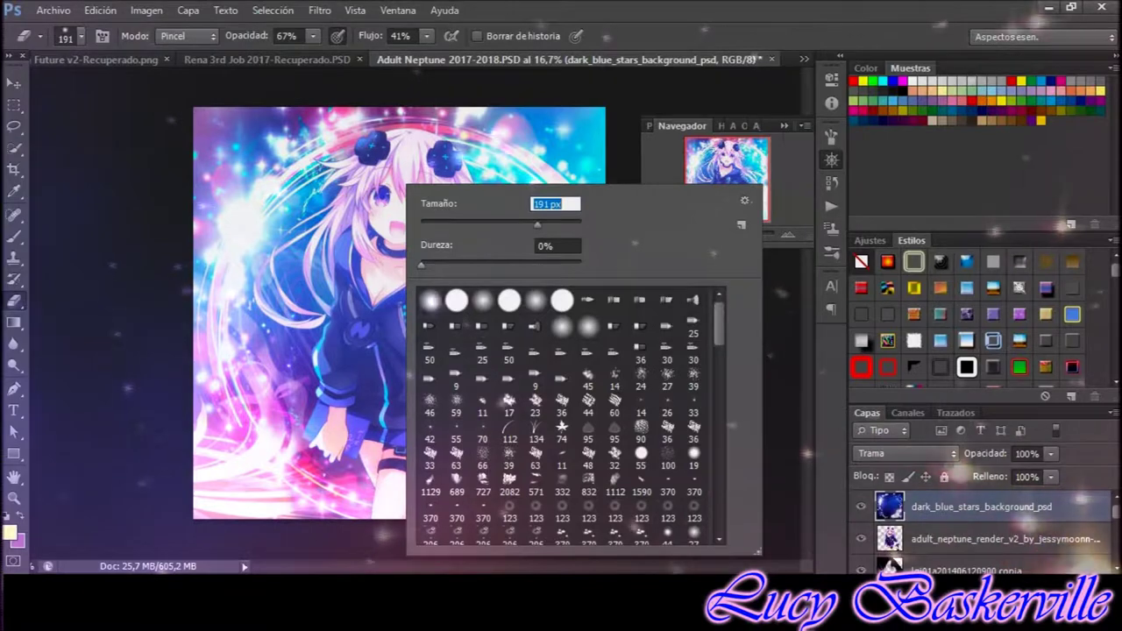
pyautogui.press('Escape')
pyautogui.rightClick(452, 252)
pyautogui.press('Escape')
pyautogui.rightClick(415, 223)
pyautogui.press('Escape')
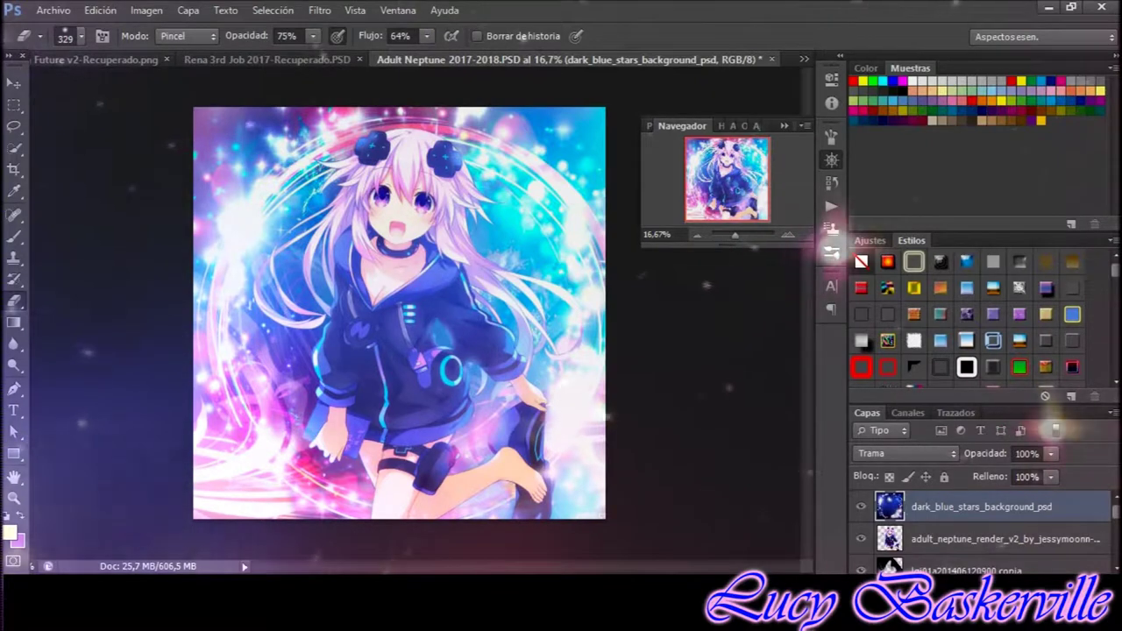
pyautogui.press('y')
pyautogui.rightClick(414, 156)
pyautogui.press('Escape')
pyautogui.rightClick(438, 184)
pyautogui.press('Escape')
pyautogui.rightClick(427, 193)
pyautogui.press('Escape')
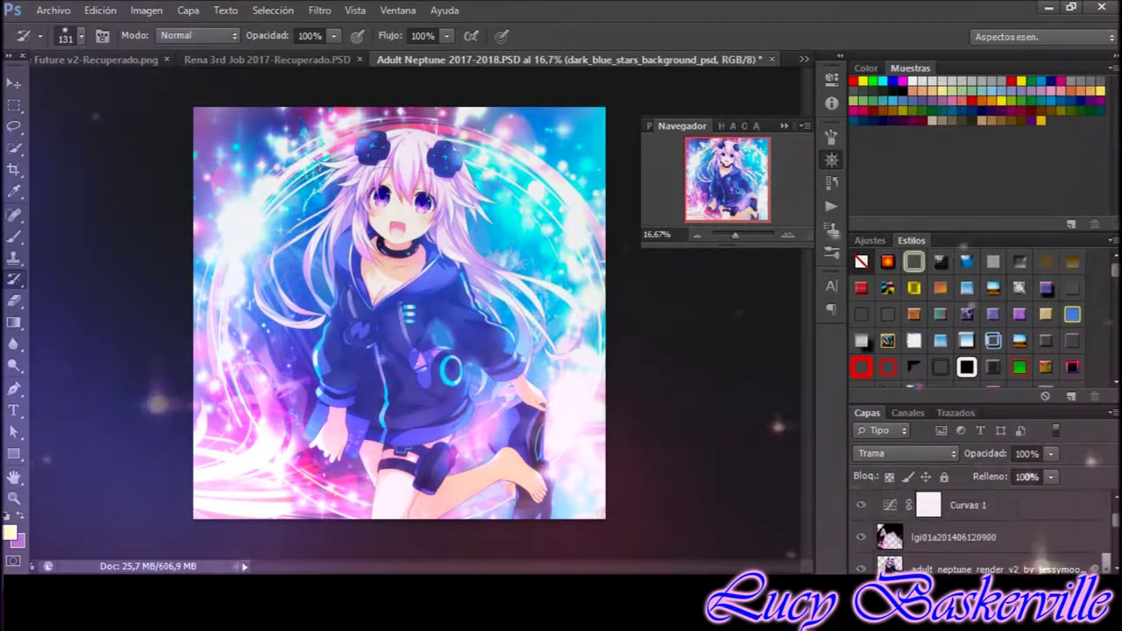
pyautogui.hotkey('alt', '[')
pyautogui.hotkey('alt', '[')
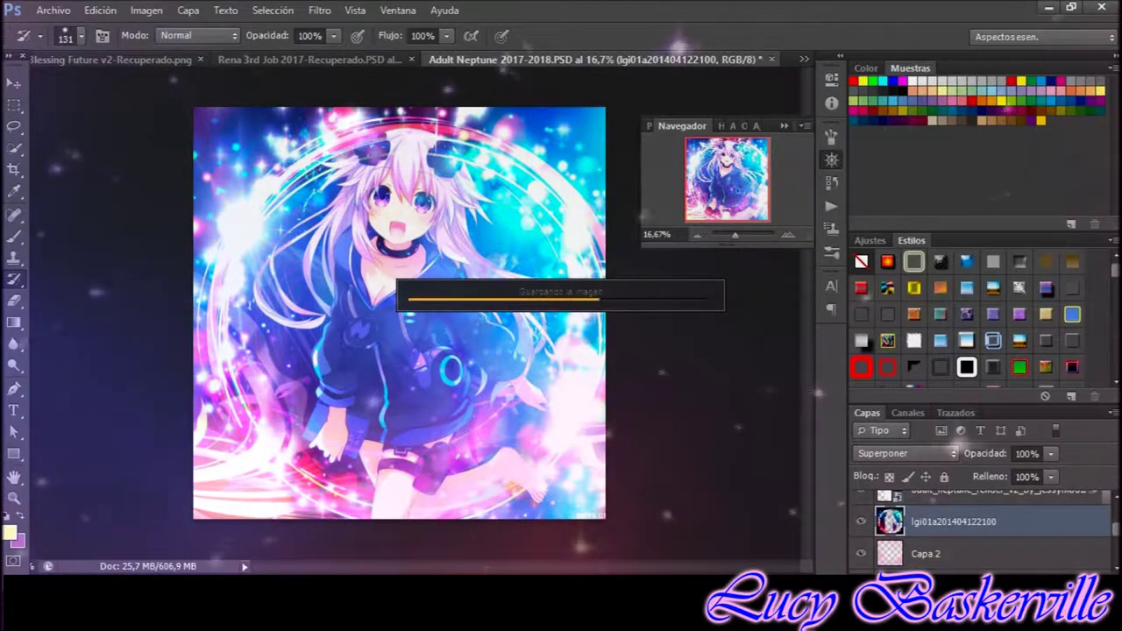
pyautogui.hotkey('ctrl', 'j')
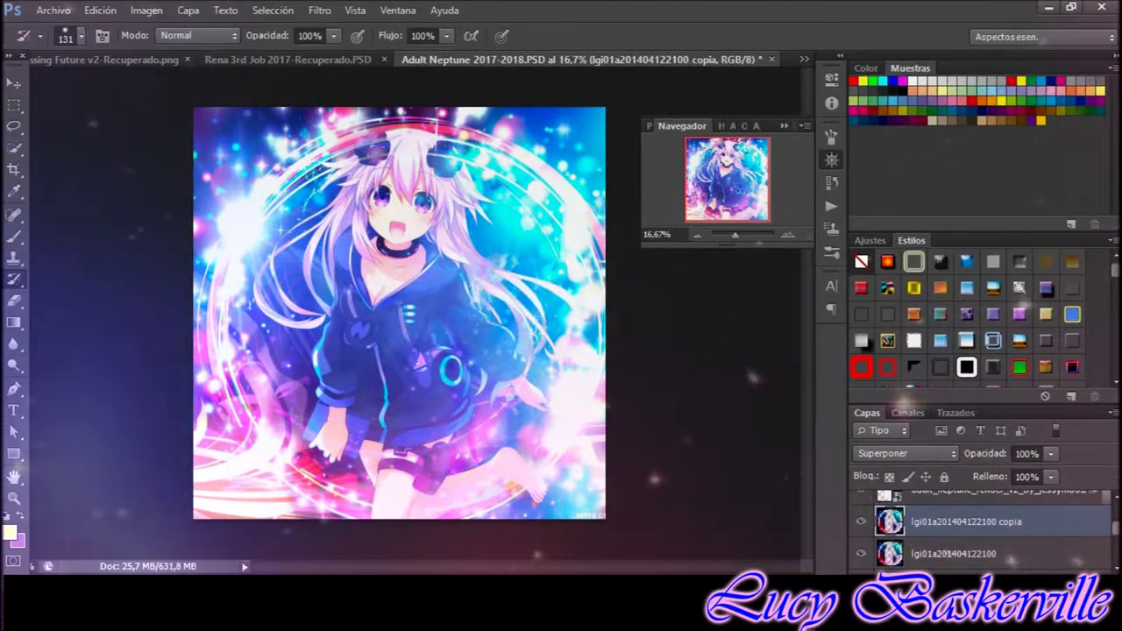
# Move the copy layer to the top with Trama blending, 73% opacity and 66% fill.
pyautogui.hotkey('ctrl', 'shift', ']')
pyautogui.click(906, 453)
pyautogui.click(877, 155)
pyautogui.click(905, 453)
pyautogui.click(877, 170)
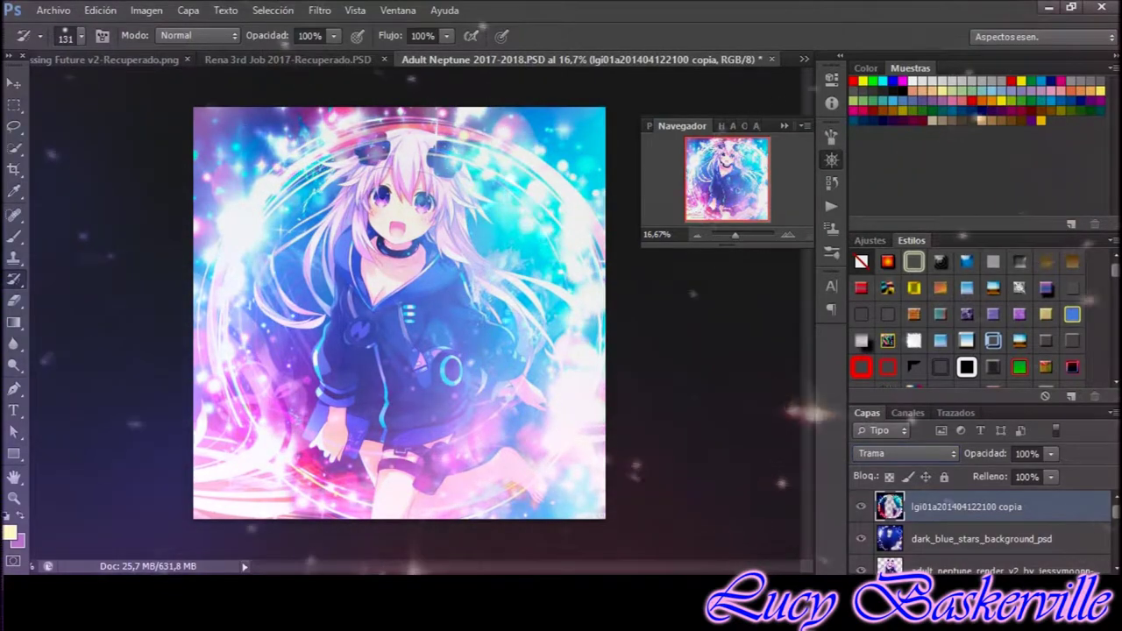
pyautogui.moveTo(985, 453)
pyautogui.mouseDown()
pyautogui.moveTo(965, 453)
pyautogui.moveTo(960, 476)
pyautogui.mouseUp()
# Resize the eraser brush to 54 px, then to 42 px.
pyautogui.rightClick(425, 203)
pyautogui.press('Escape')
pyautogui.rightClick(424, 203)
pyautogui.write('54')
pyautogui.press('Return')
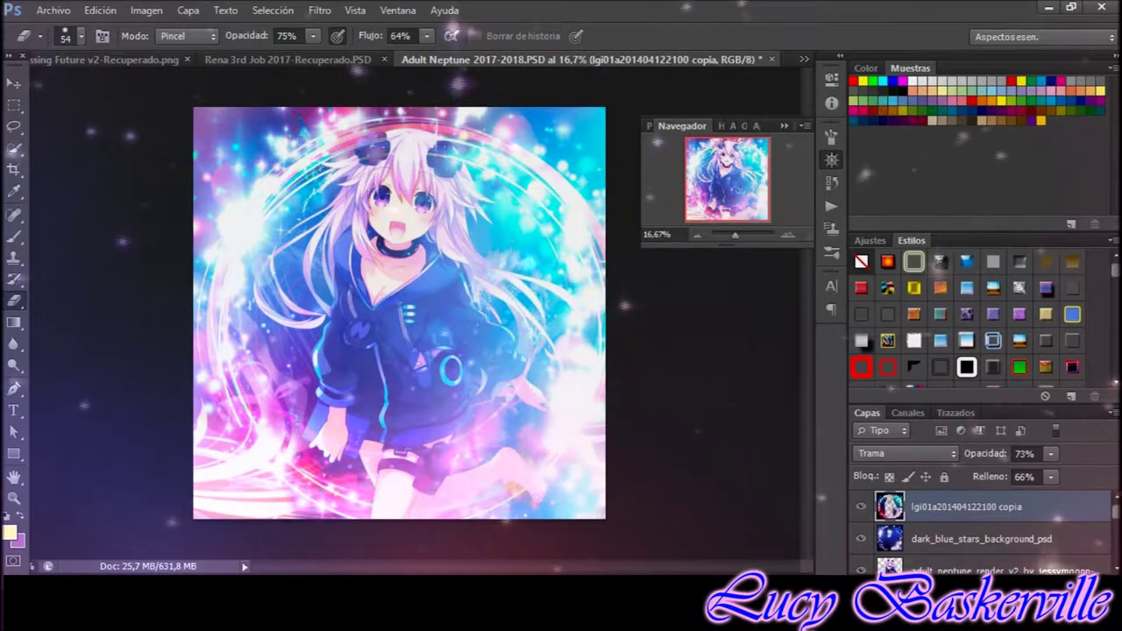
pyautogui.rightClick(421, 201)
pyautogui.write('42')
pyautogui.press('Return')
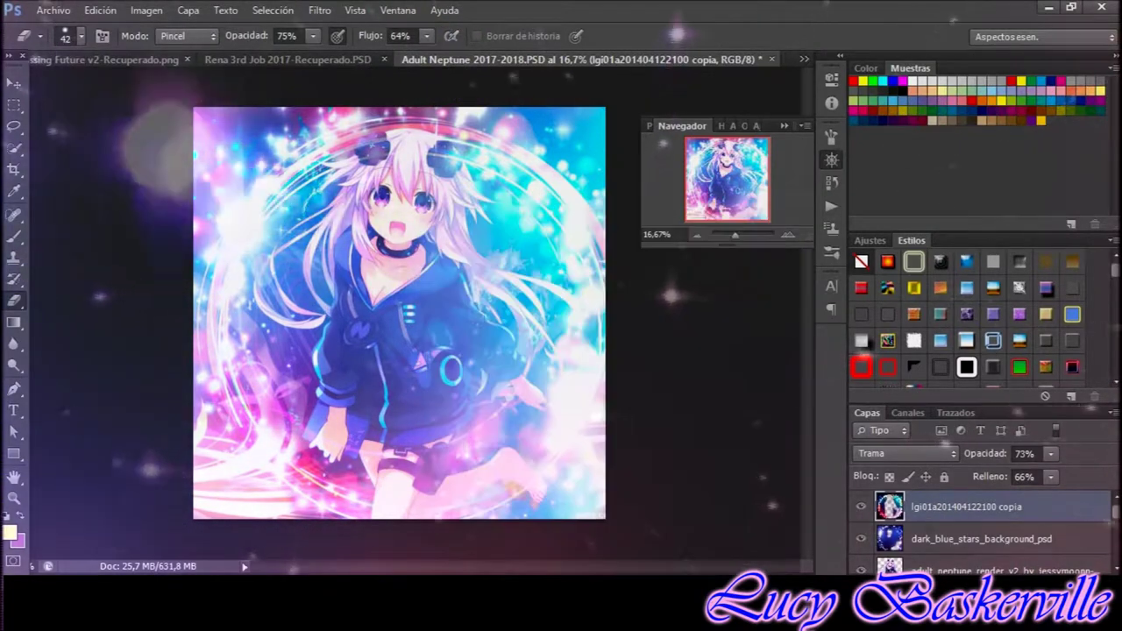
pyautogui.click(981, 538)
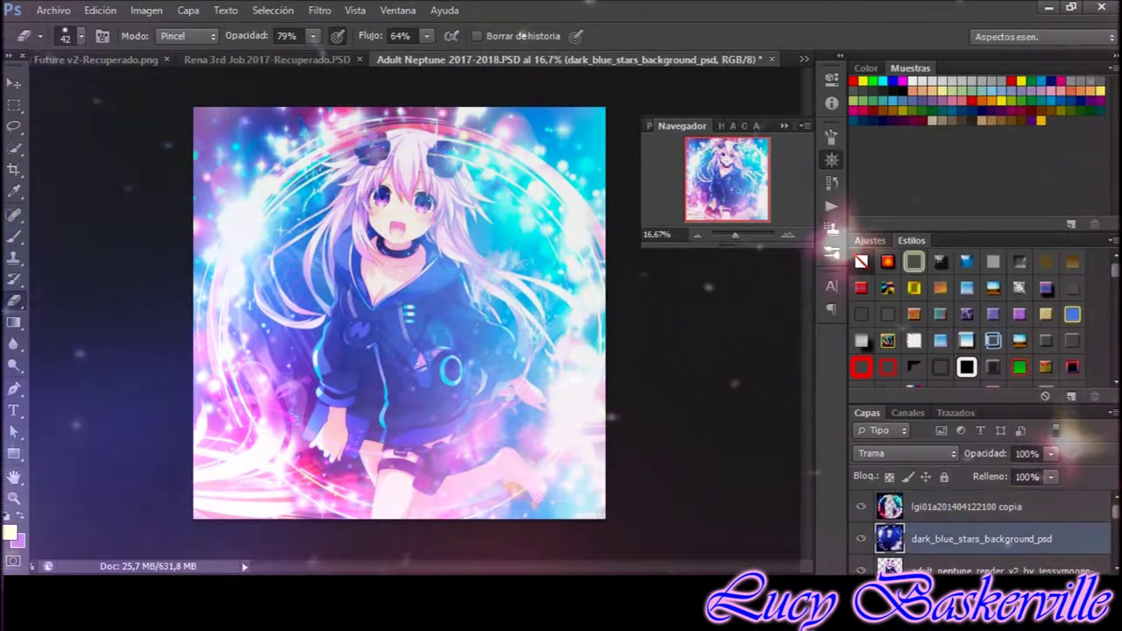
pyautogui.scroll(-2, 977, 534)
pyautogui.click(964, 503)
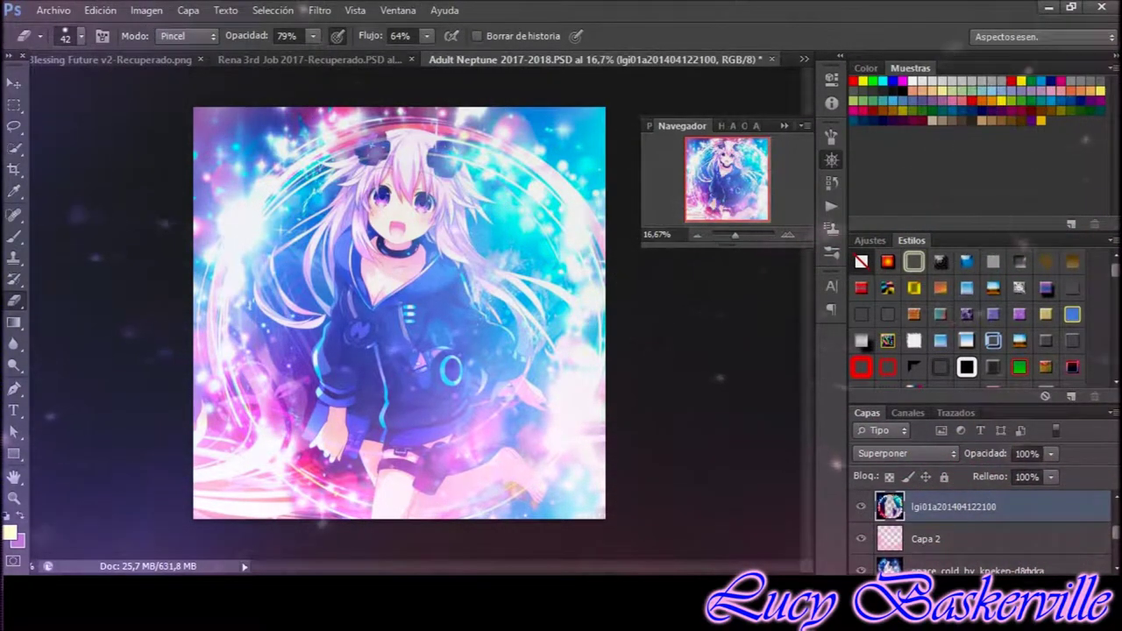
pyautogui.rightClick(497, 219)
pyautogui.press('Escape')
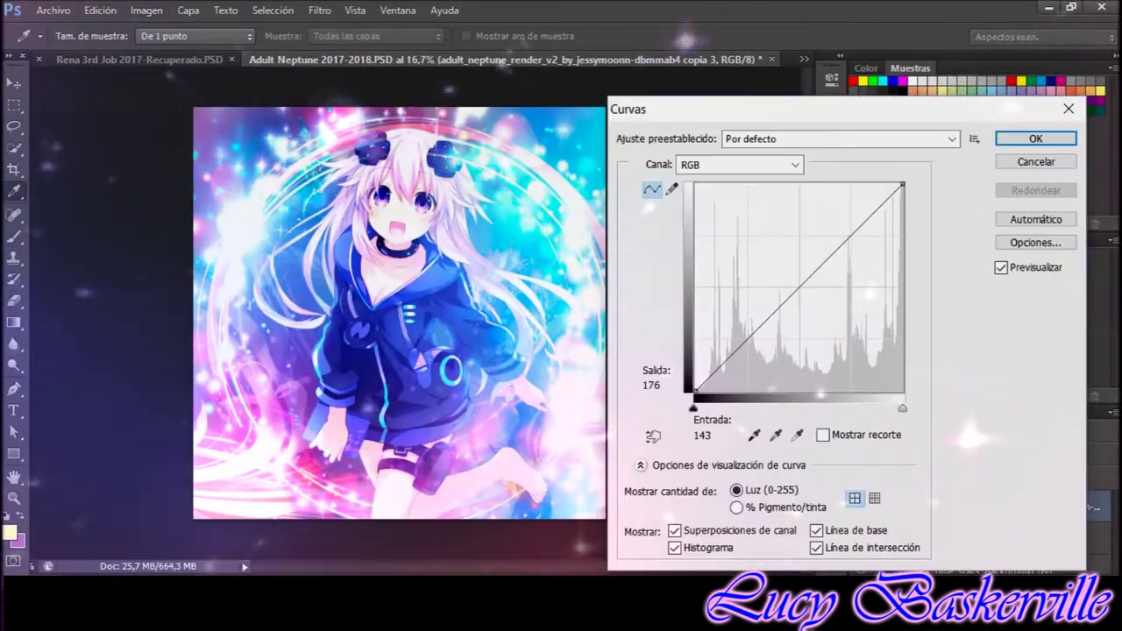
# Add a lower curve control point in Curvas to darken the render copy.
pyautogui.click(764, 347)
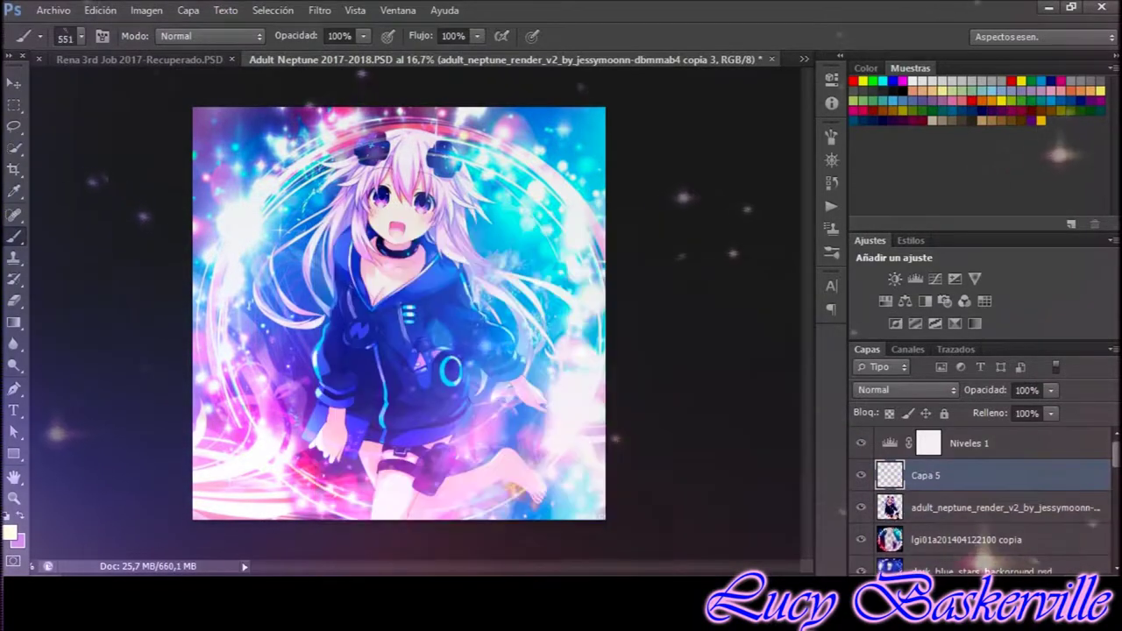
# Revert to an earlier brush state via History and switch to the eyedropper.
pyautogui.rightClick(447, 222)
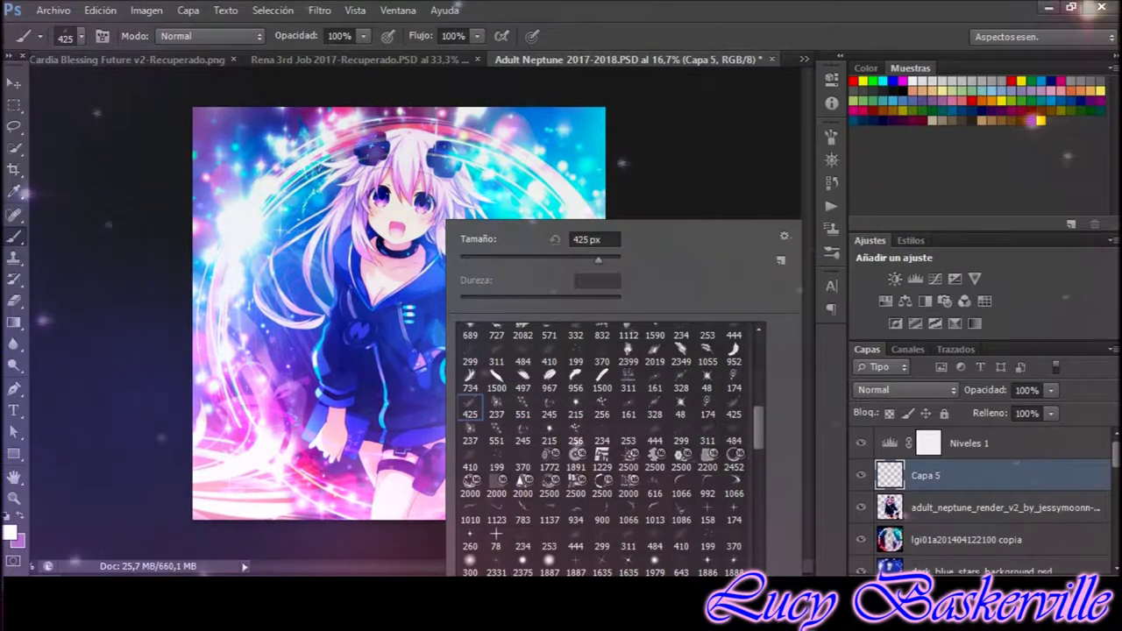
pyautogui.press('Return')
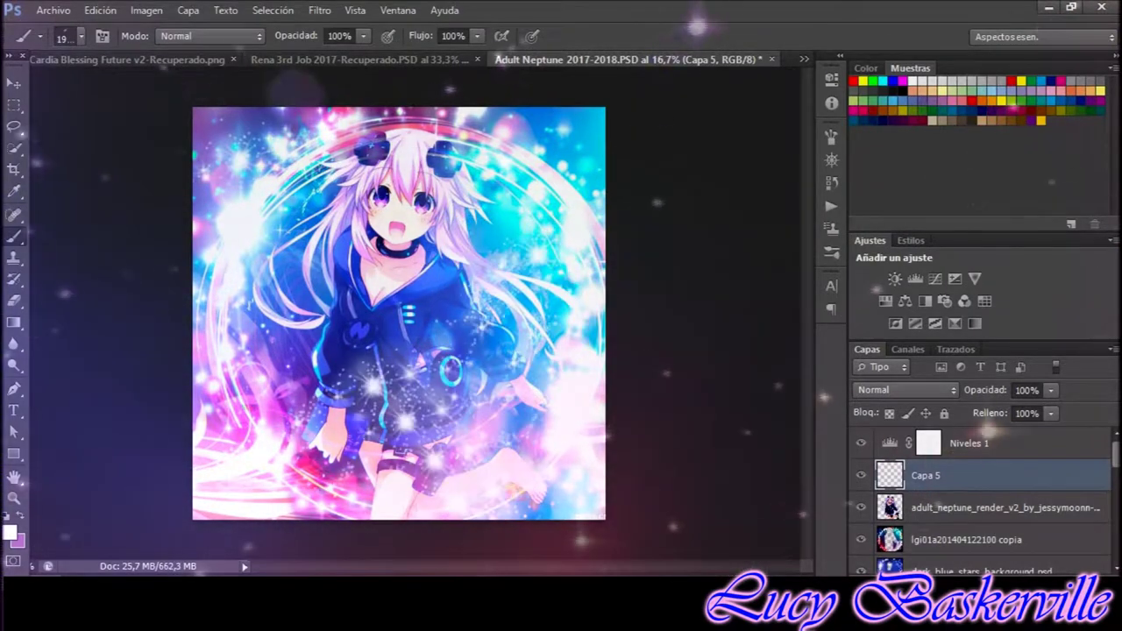
pyautogui.click(831, 182)
pyautogui.click(728, 177)
pyautogui.click(13, 191)
# Create a new layer in Sobreexponer color and sample a blue painting colour from the artwork.
pyautogui.hotkey('ctrl', 'shift', 'alt', 'n')
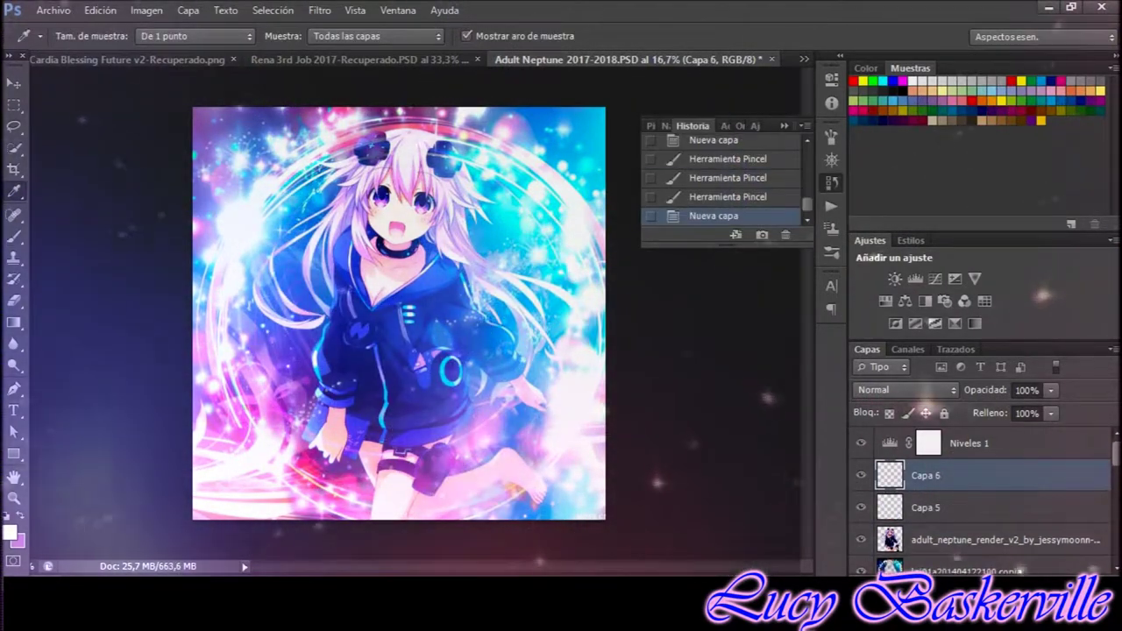
pyautogui.click(904, 389)
pyautogui.click(920, 189)
pyautogui.click(433, 470)
pyautogui.rightClick(436, 251)
pyautogui.press('b')
pyautogui.rightClick(463, 169)
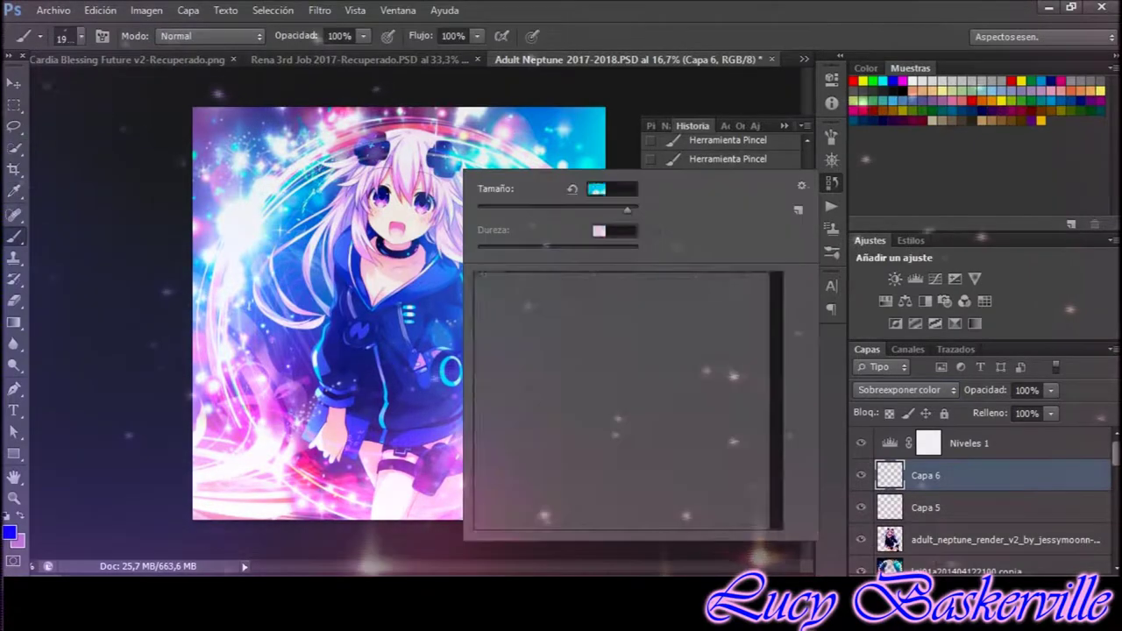
# Zoom in on the face and test Capa 6 above Niveles 1 with Aclarar blending.
pyautogui.click(831, 160)
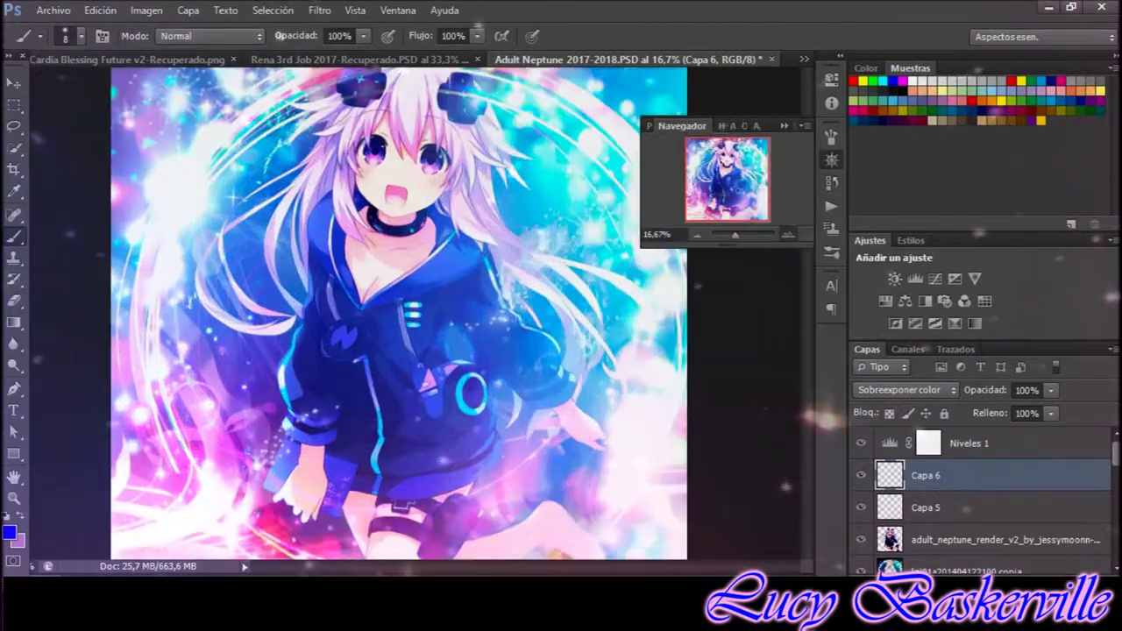
pyautogui.hotkey('ctrl', '+')
pyautogui.hotkey('ctrl', '+')
pyautogui.rightClick(360, 137)
pyautogui.press('Escape')
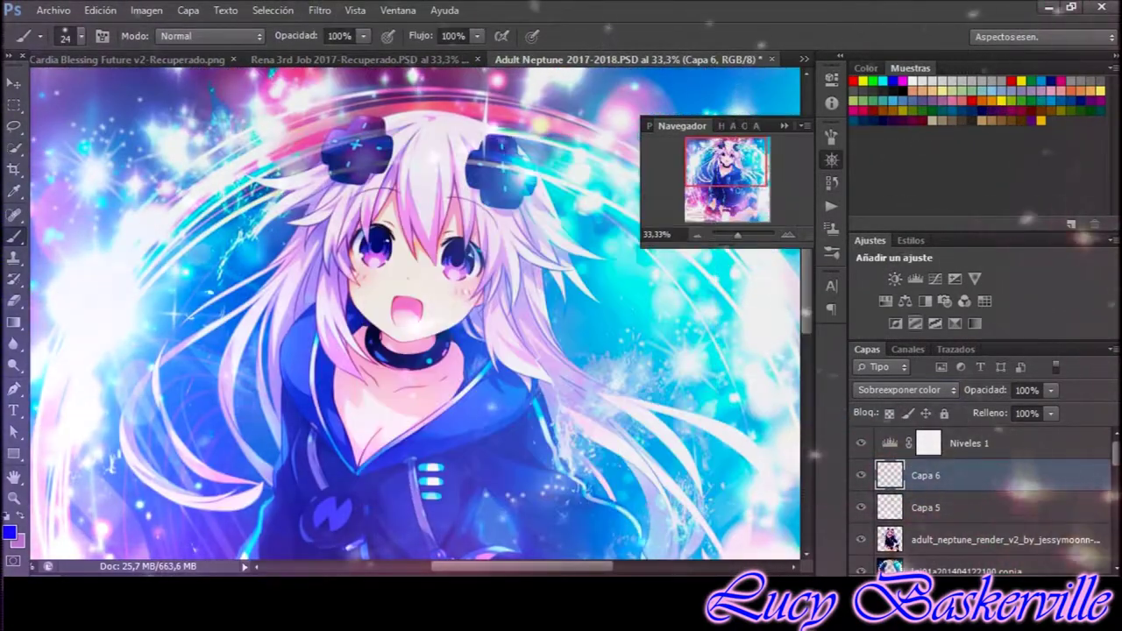
pyautogui.hotkey('ctrl', ']')
pyautogui.click(904, 389)
pyautogui.click(869, 156)
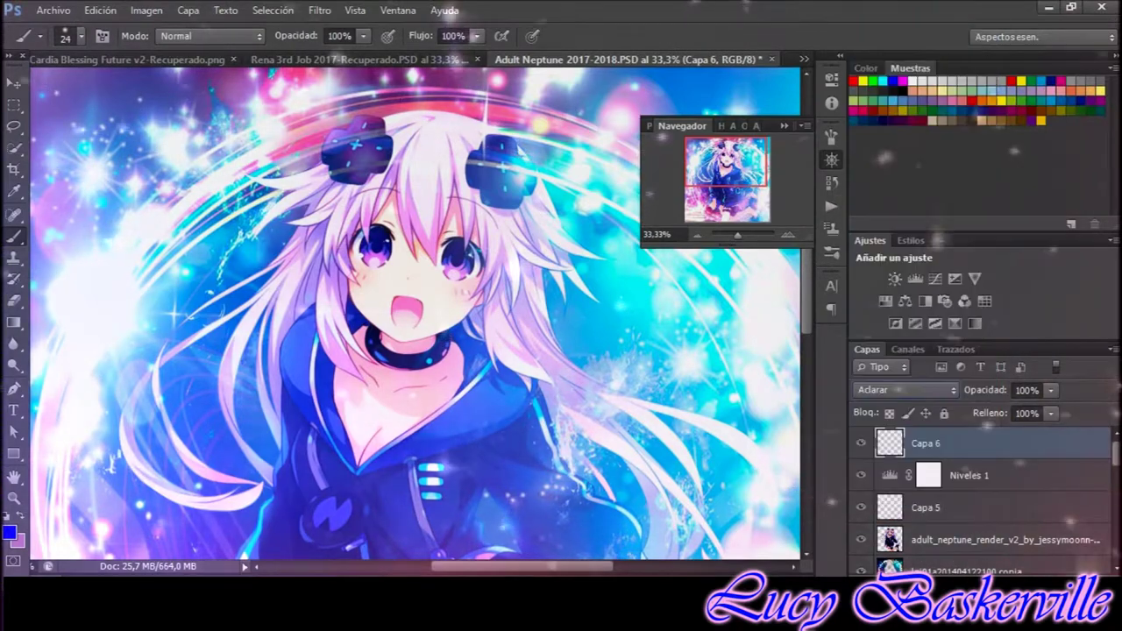
pyautogui.click(830, 183)
pyautogui.hotkey('ctrl', '[')
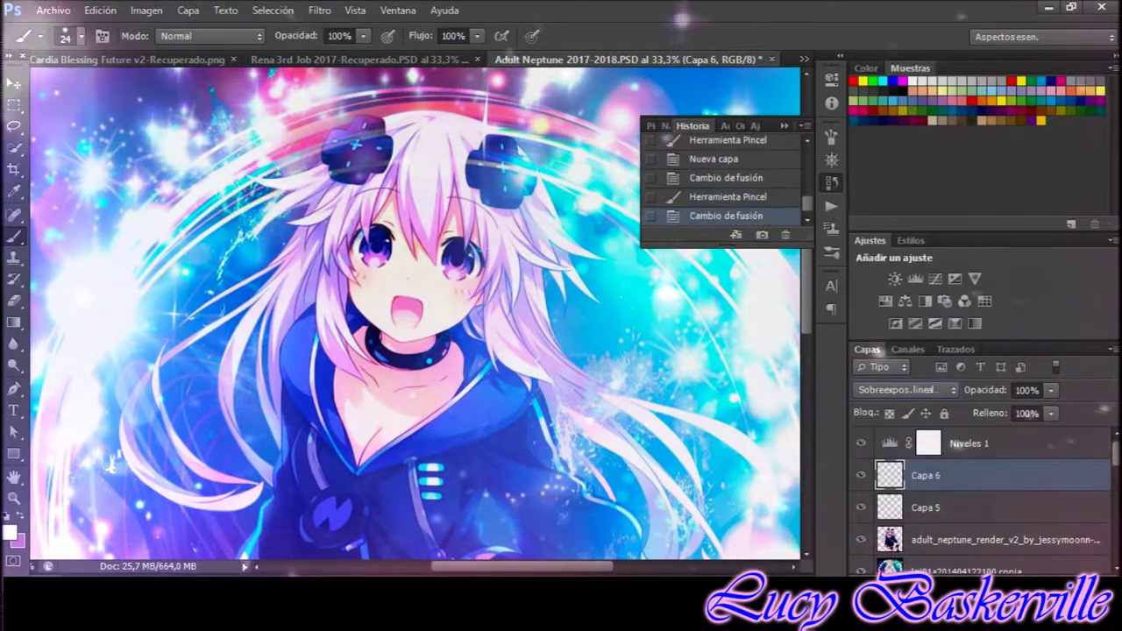
# Cycle through blend modes for Capa 6, settling on Sobreexponer color.
pyautogui.press('Down')
pyautogui.press('Down')
pyautogui.press('Up')
pyautogui.press('Up')
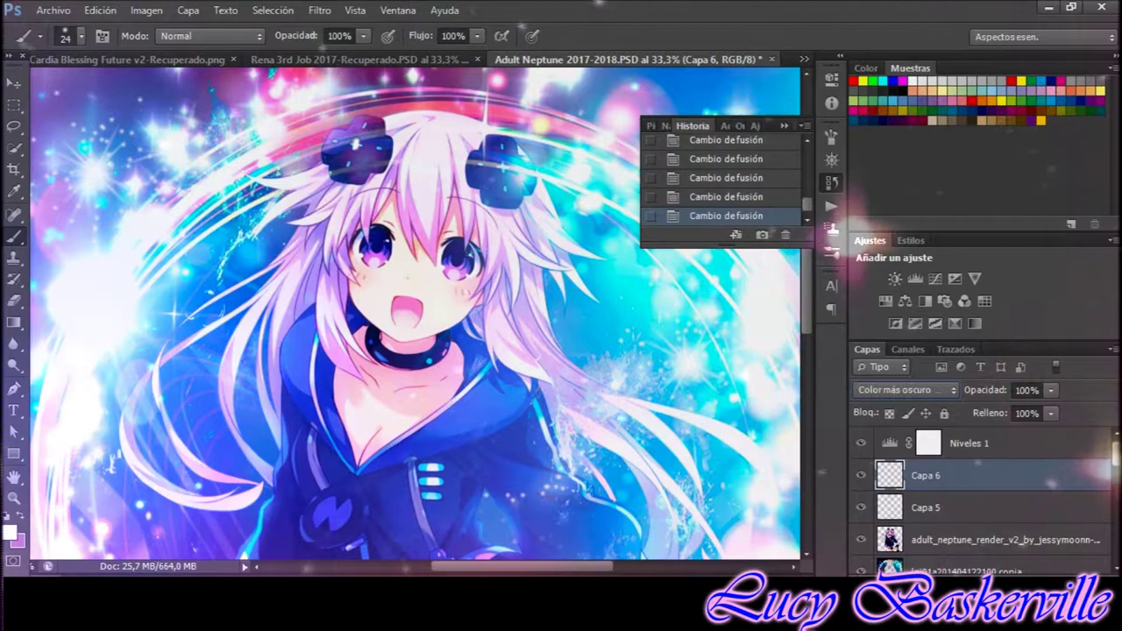
pyautogui.press('Up')
pyautogui.hotkey('ctrl', ']')
pyautogui.press('Down')
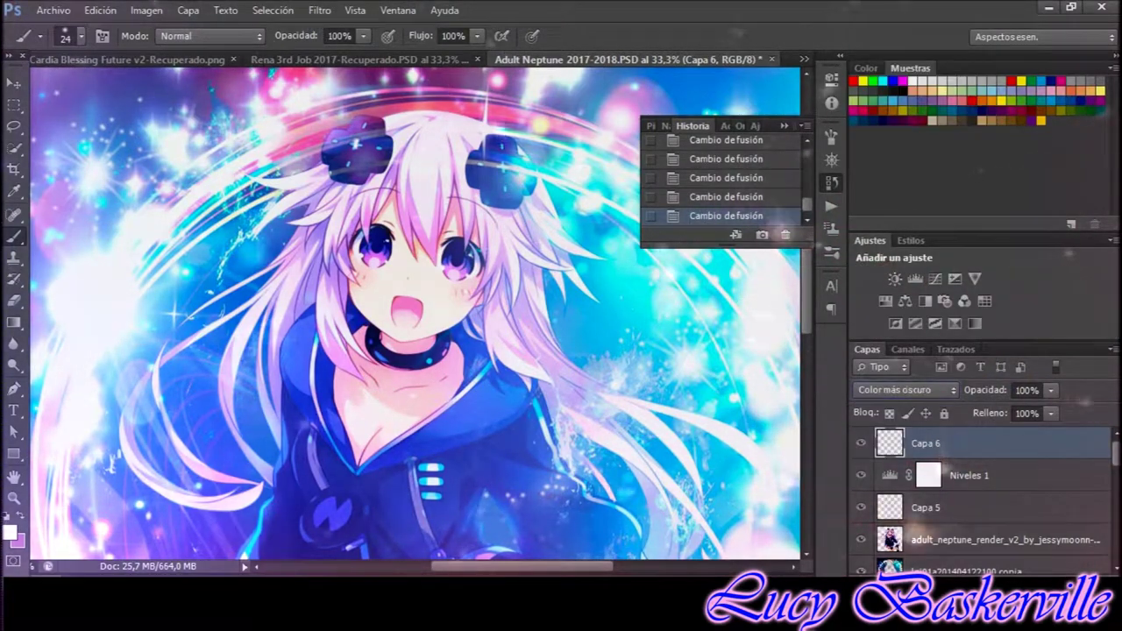
pyautogui.press('Delete')
pyautogui.hotkey('alt', 'shift', 'd')
# Paint glowing light on the left side with a 72 px brush.
pyautogui.rightClick(365, 219)
pyautogui.press('Return')
pyautogui.moveTo(386, 239); pyautogui.dragTo(527, 236)
pyautogui.rightClick(553, 173)
pyautogui.press('Escape')
pyautogui.rightClick(380, 217)
pyautogui.press('Return')
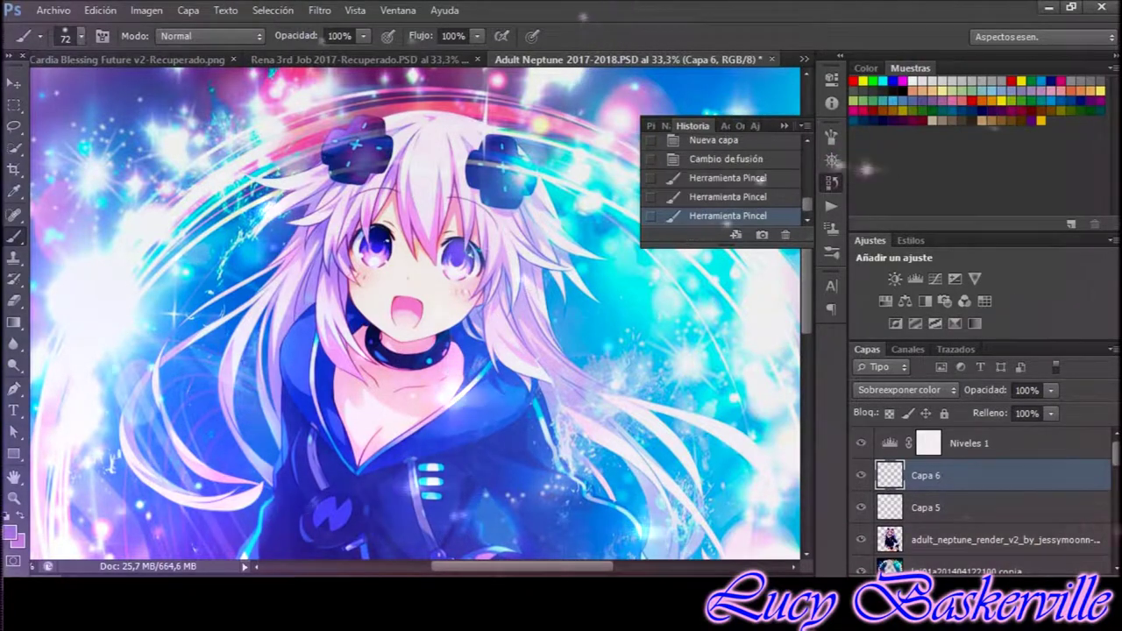
pyautogui.moveTo(79, 255); pyautogui.dragTo(140, 394)
pyautogui.moveTo(61, 280); pyautogui.dragTo(157, 420)
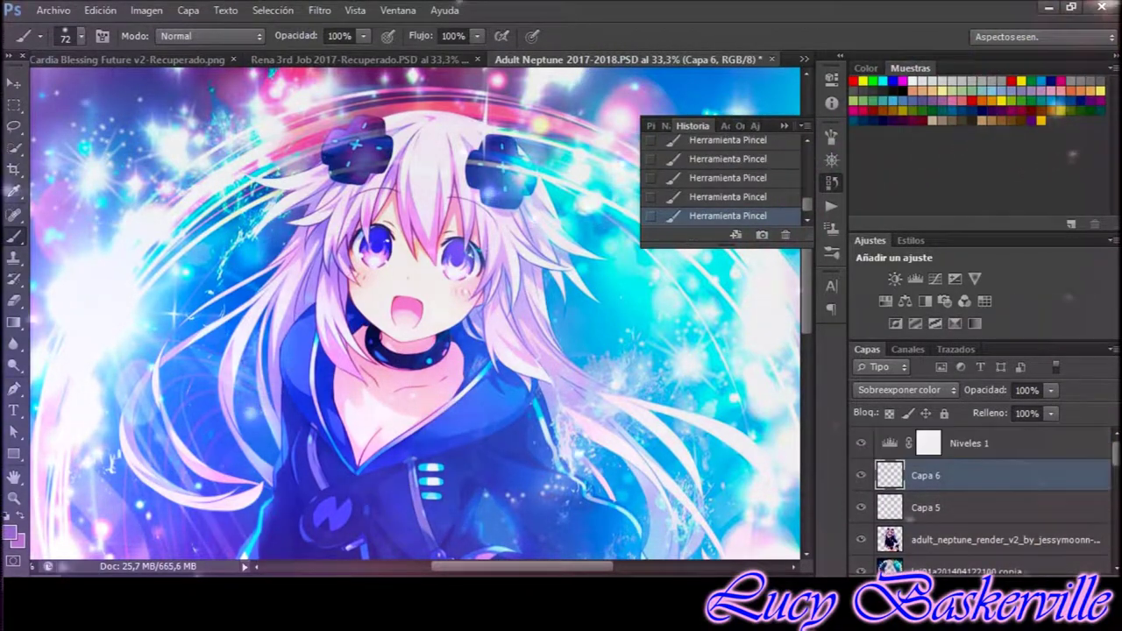
pyautogui.scroll(-1, 981, 491)
pyautogui.click(964, 557)
pyautogui.rightClick(964, 558)
pyautogui.click(955, 111)
pyautogui.press('Return')
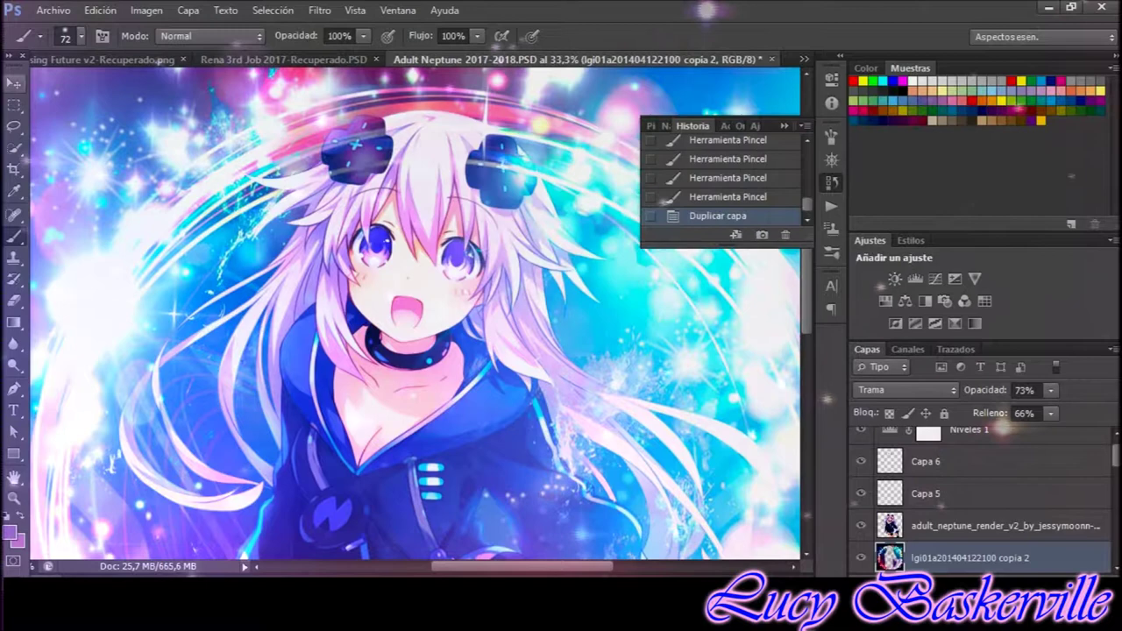
pyautogui.press('v')
pyautogui.click(666, 126)
pyautogui.hotkey('ctrl', '-')
pyautogui.hotkey('ctrl', '-')
pyautogui.hotkey('ctrl', '-')
pyautogui.hotkey('ctrl', 't')
pyautogui.rightClick(429, 302)
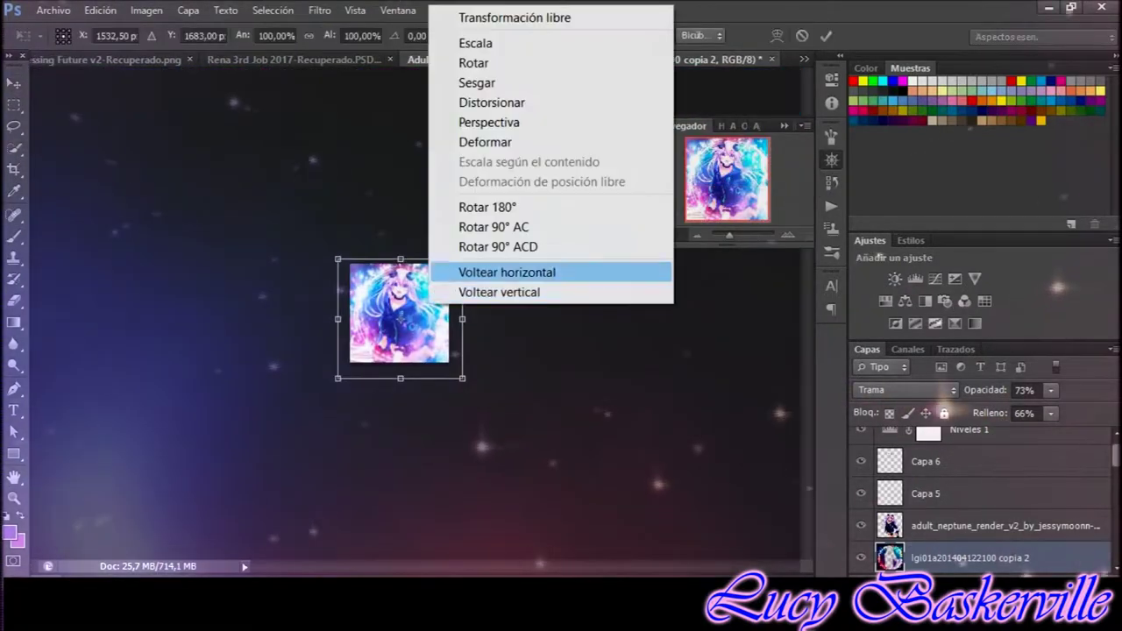
pyautogui.click(507, 272)
pyautogui.hotkey('ctrl', '+')
pyautogui.hotkey('ctrl', '+')
pyautogui.hotkey('ctrl', '+')
pyautogui.hotkey('ctrl', '+')
pyautogui.moveTo(479, 189)
pyautogui.mouseDown()
pyautogui.moveTo(592, 191)
pyautogui.moveTo(745, 49)
pyautogui.mouseUp()
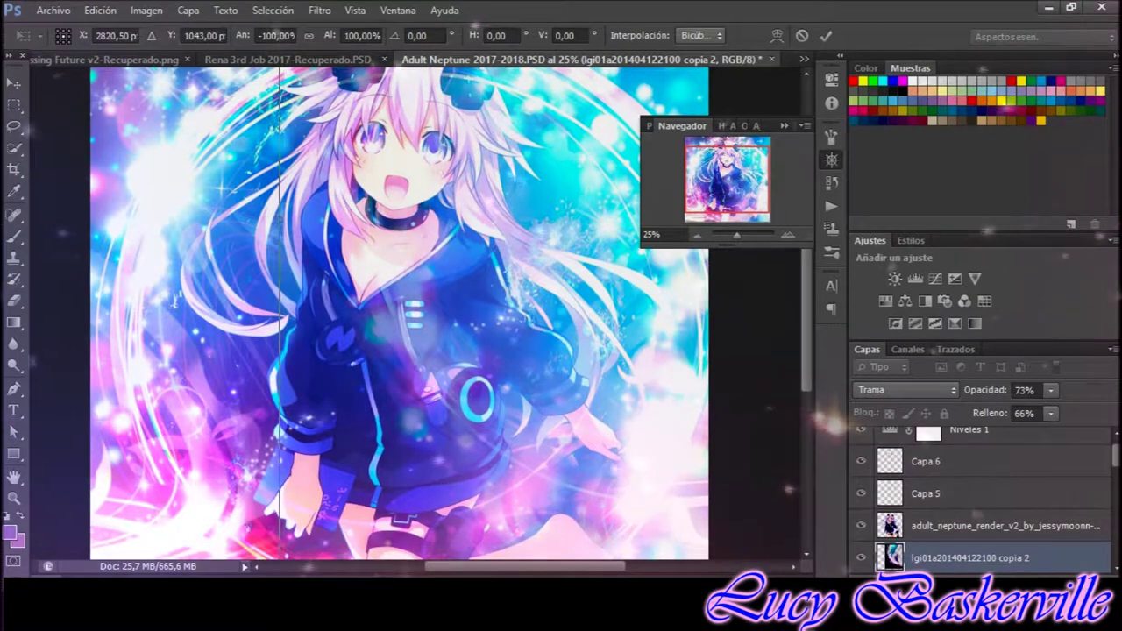
pyautogui.press('Return')
# Hide the mirrored copy, scroll through the layers, and add a new empty layer.
pyautogui.click(860, 557)
pyautogui.scroll(-2, 964, 508)
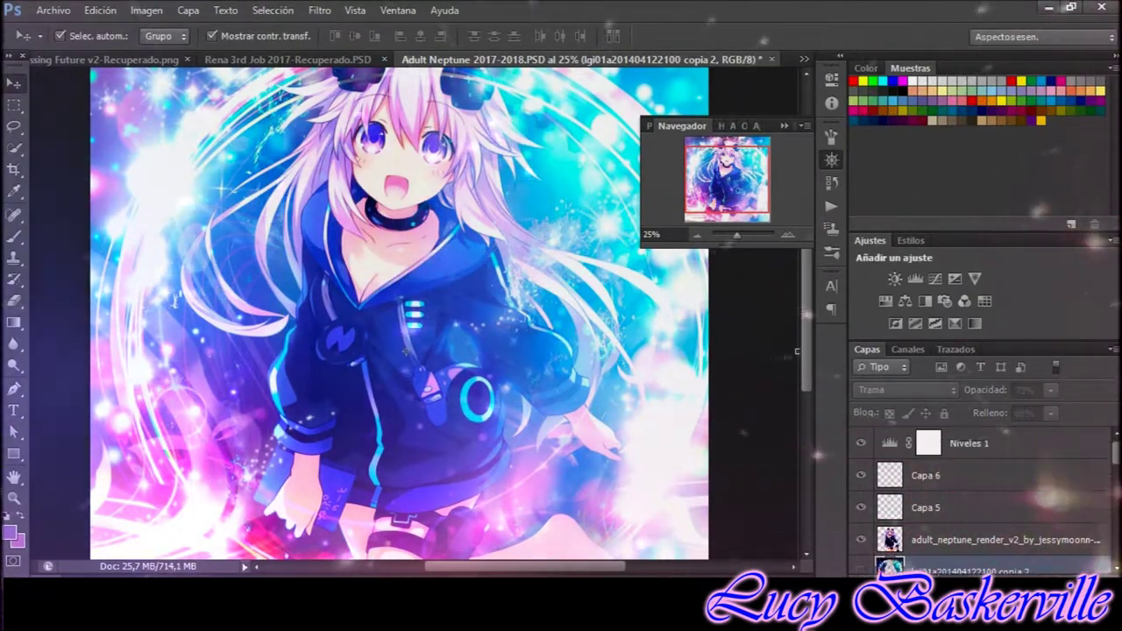
pyautogui.scroll(-2, 861, 524)
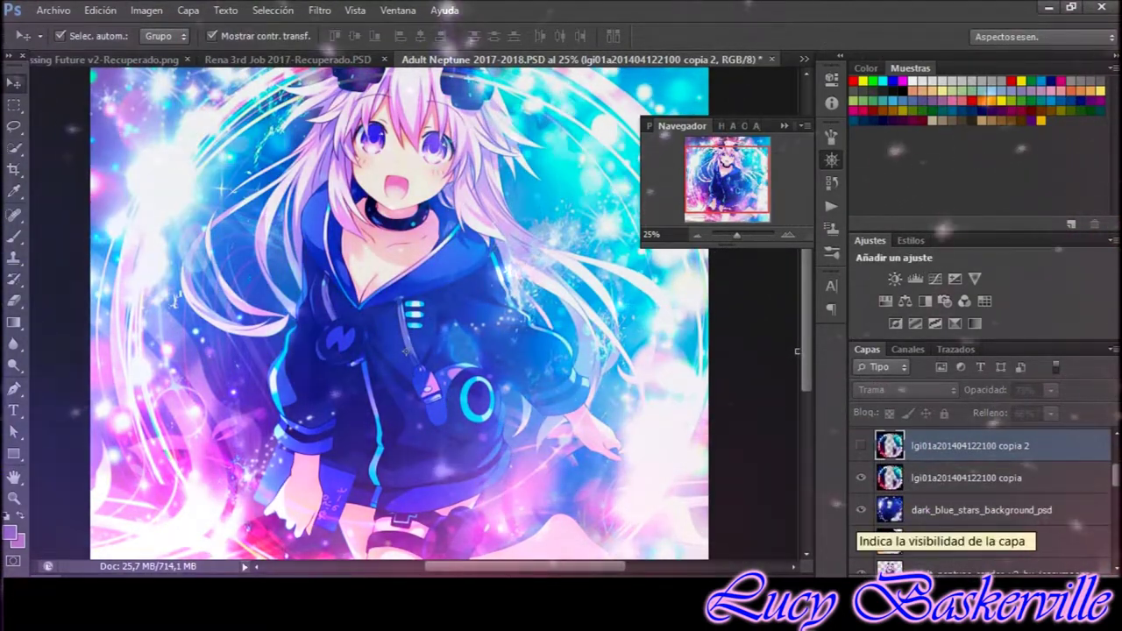
pyautogui.scroll(2, 964, 509)
pyautogui.scroll(-3, 964, 508)
pyautogui.scroll(-2, 964, 508)
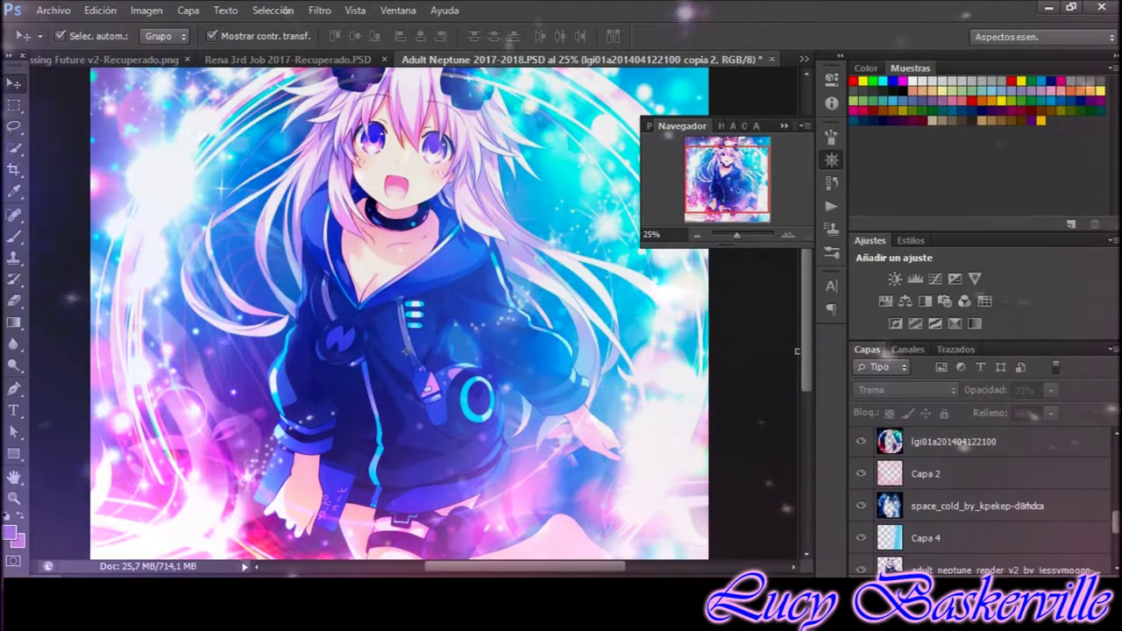
pyautogui.scroll(-3, 965, 500)
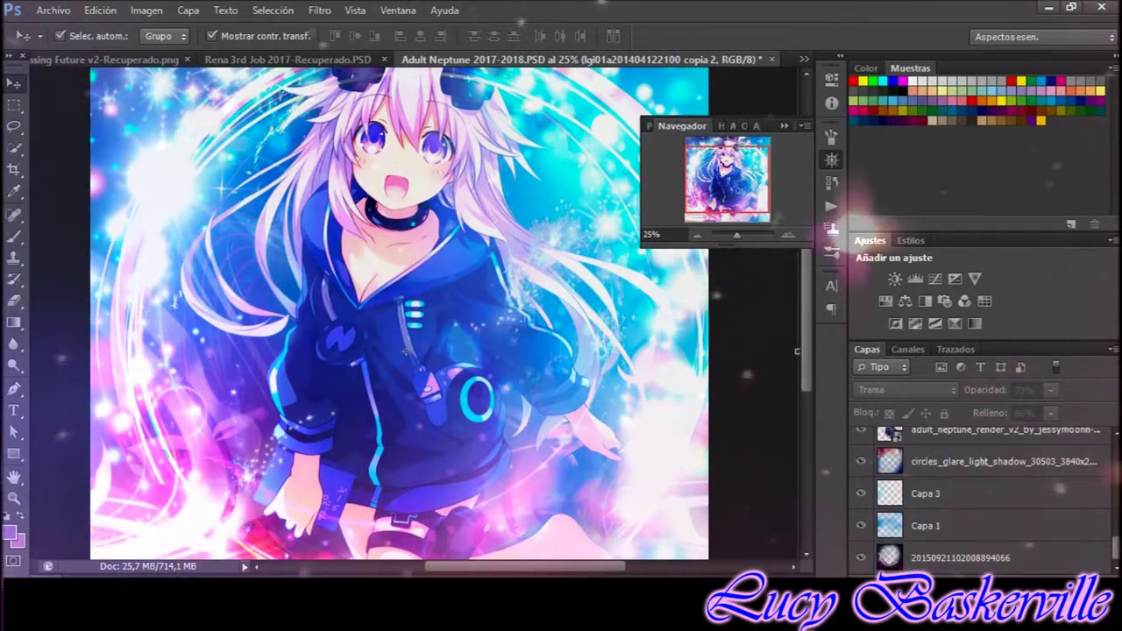
pyautogui.scroll(-1, 964, 499)
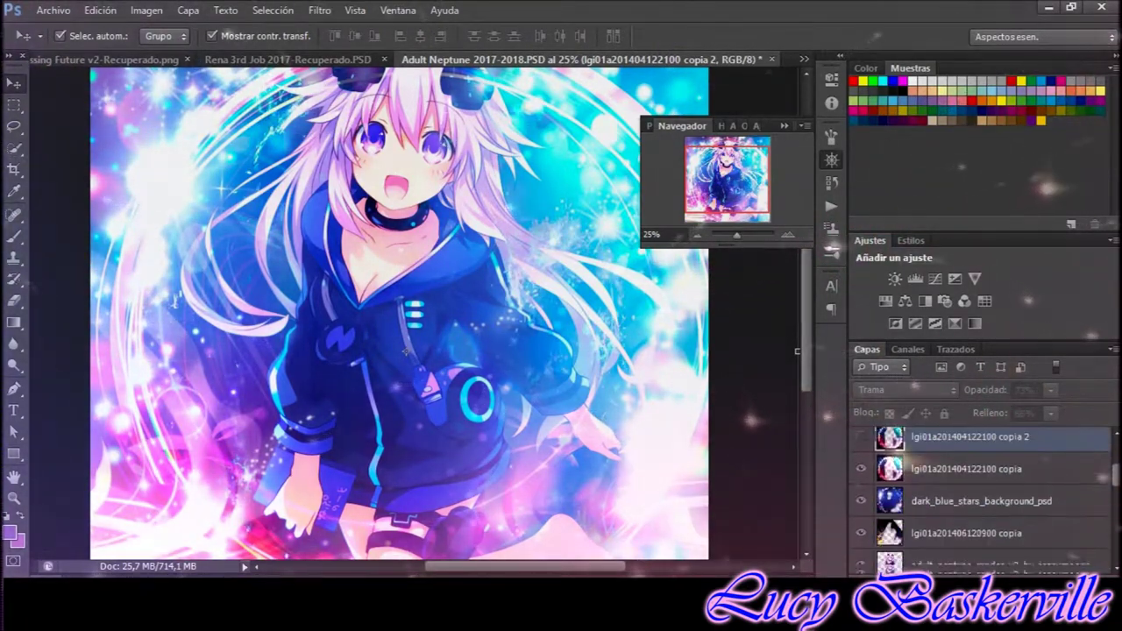
pyautogui.scroll(4, 964, 500)
pyautogui.click(926, 508)
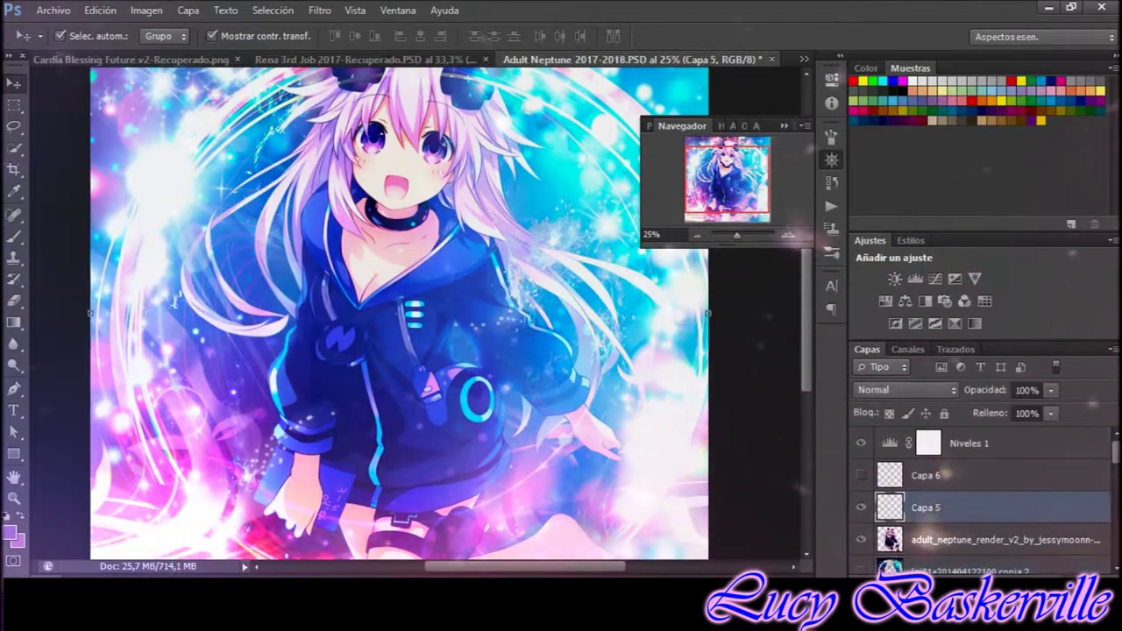
# Create Capa 7 in Sobreexponer color, then switch it to Color más oscuro blending.
pyautogui.hotkey('ctrl', 'shift', 'alt', 'n')
pyautogui.press('b')
pyautogui.click(905, 389)
pyautogui.click(912, 193)
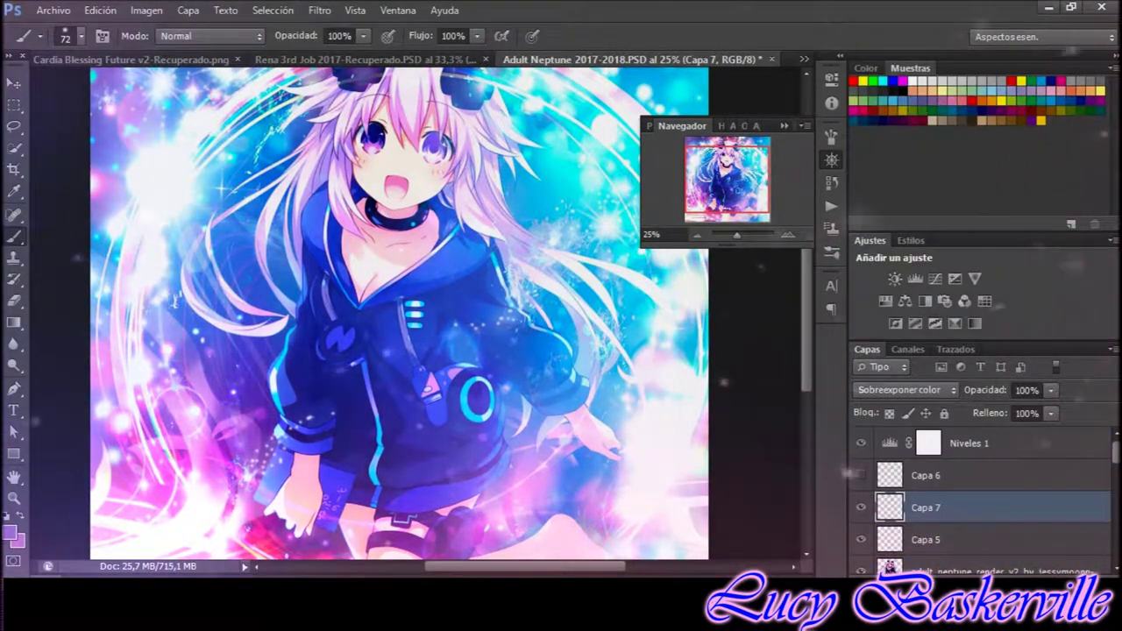
pyautogui.click(905, 389)
pyautogui.click(886, 120)
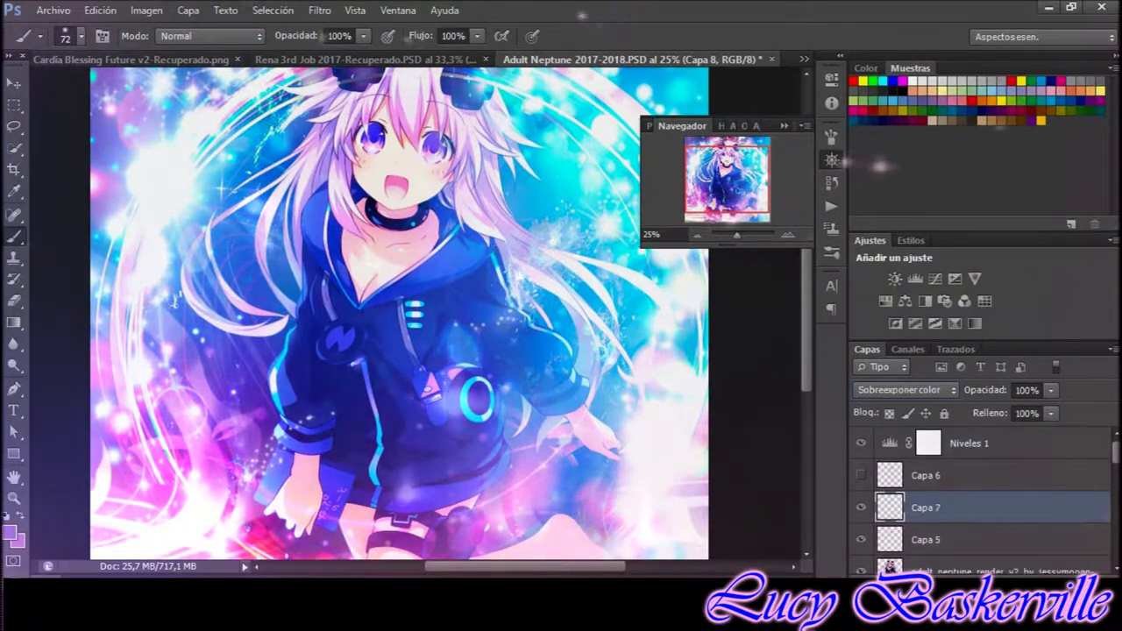
# Reopen and reapply the Viveza 2 smart filter on the character render copy.
pyautogui.click(999, 535)
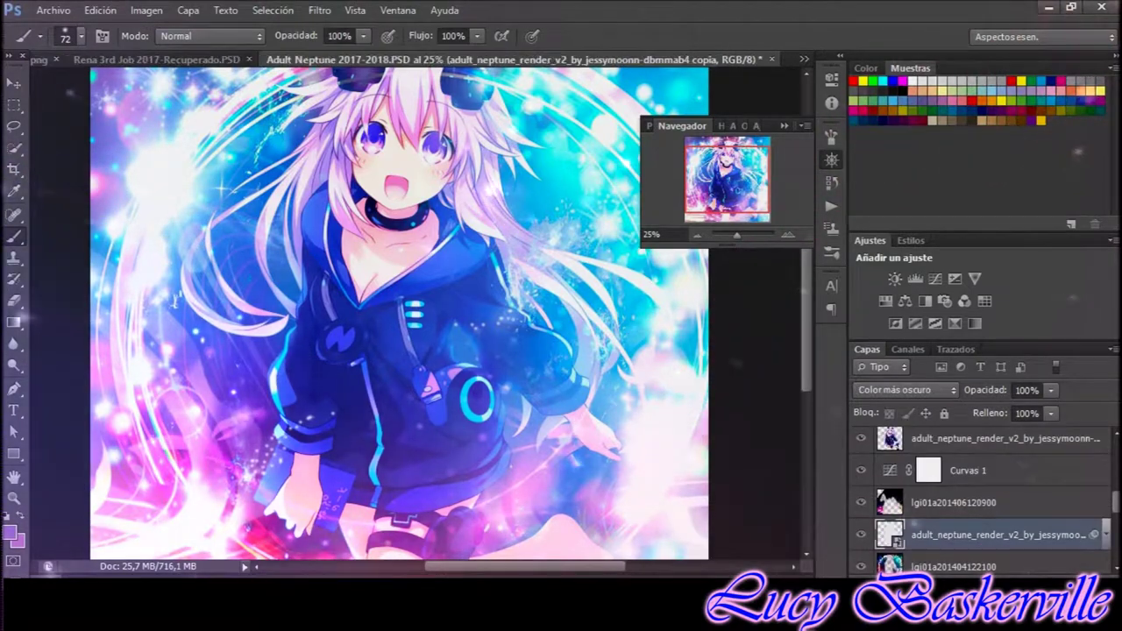
pyautogui.doubleClick(938, 551)
pyautogui.click(581, 258)
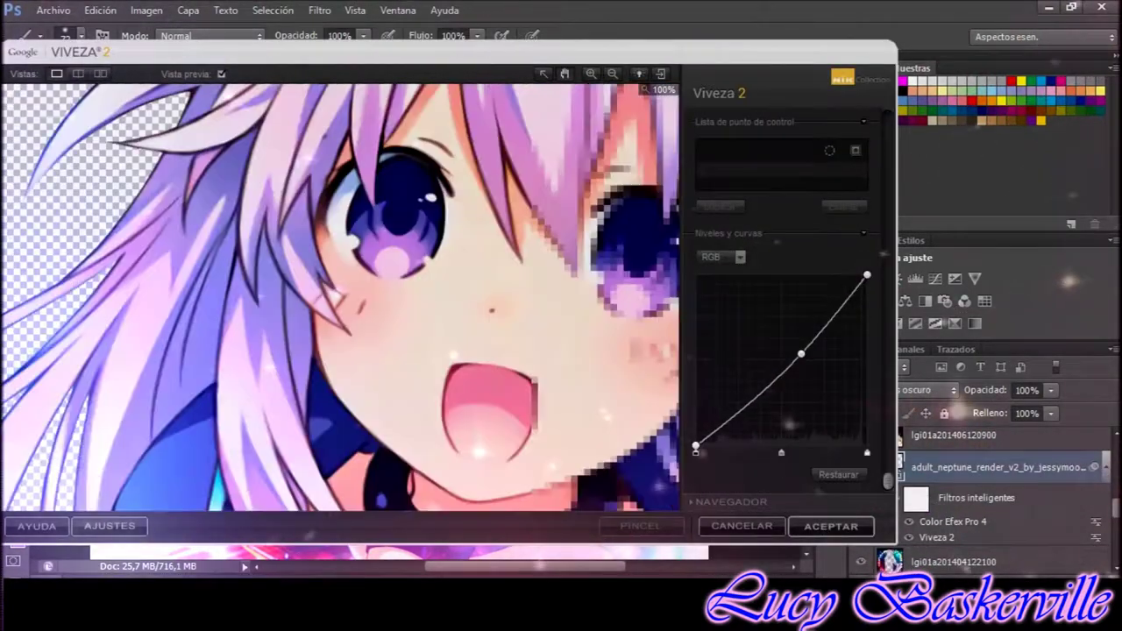
pyautogui.press('Return')
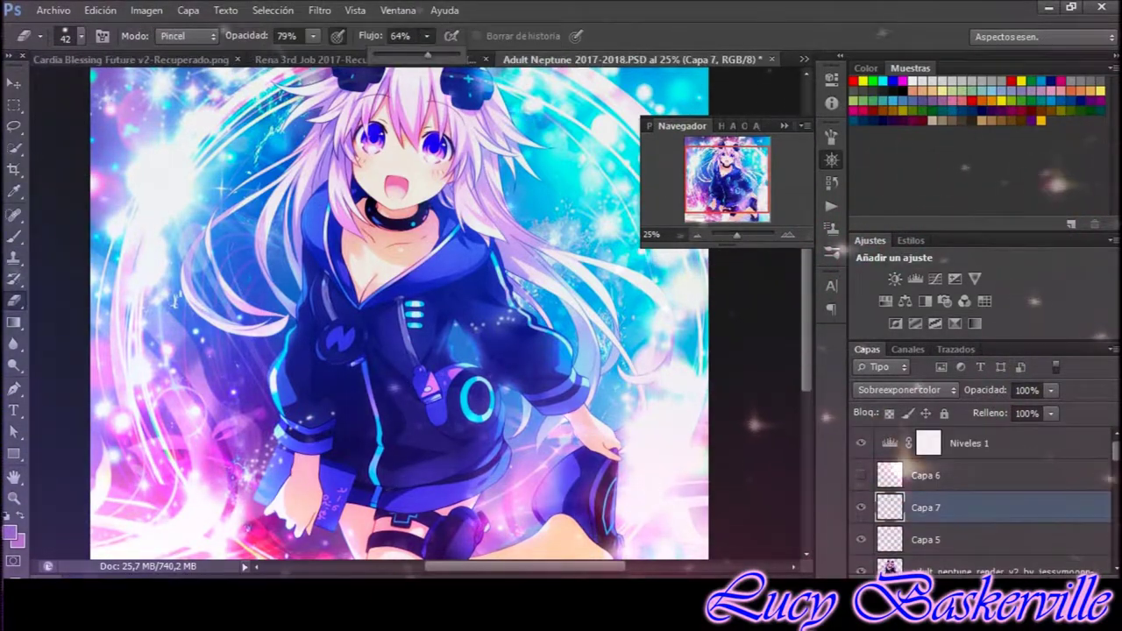
pyautogui.rightClick(417, 129)
# Set brush opacity to 62% and switch the wallpaper layer's blend mode to Trama.
pyautogui.press('Return')
pyautogui.press('6')
pyautogui.press('2')
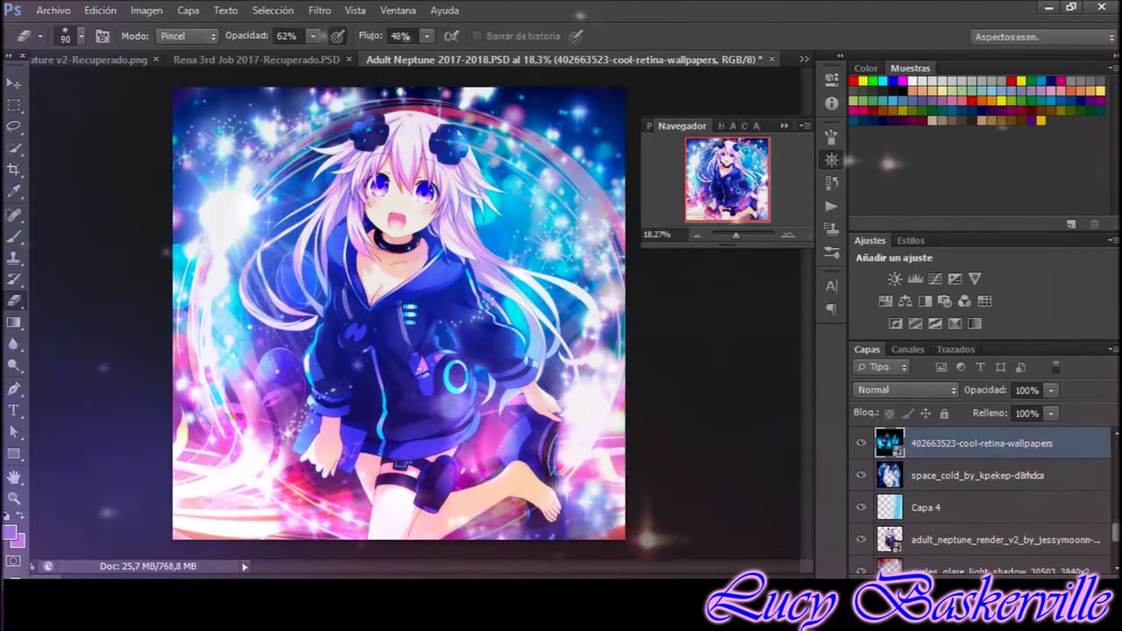
pyautogui.hotkey('shift', 'alt', 'g')
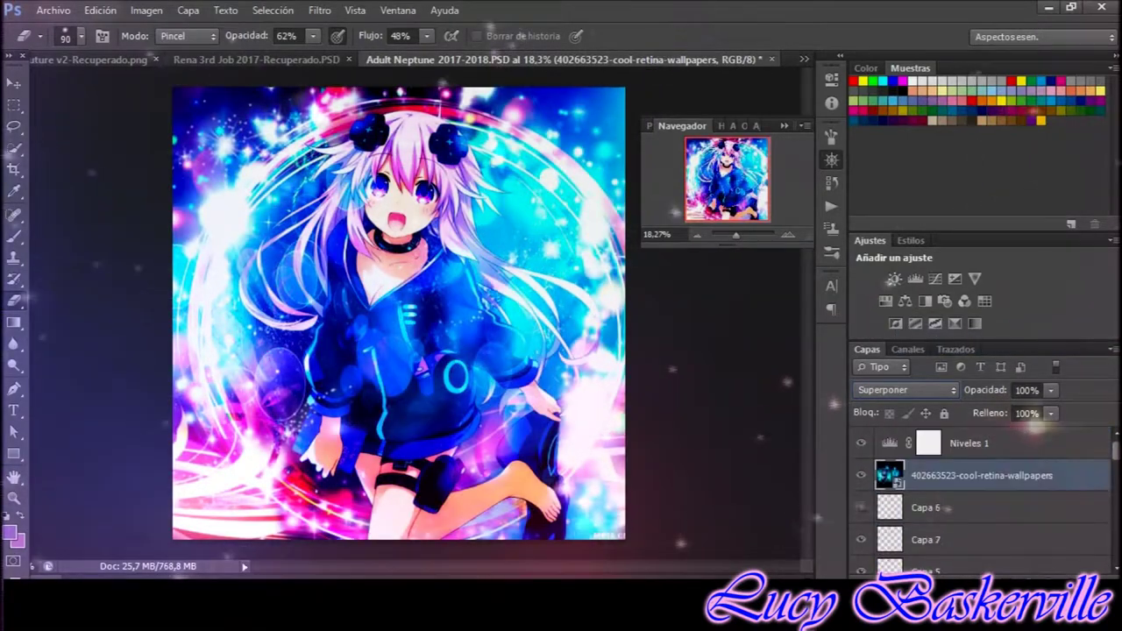
pyautogui.click(905, 390)
pyautogui.click(877, 168)
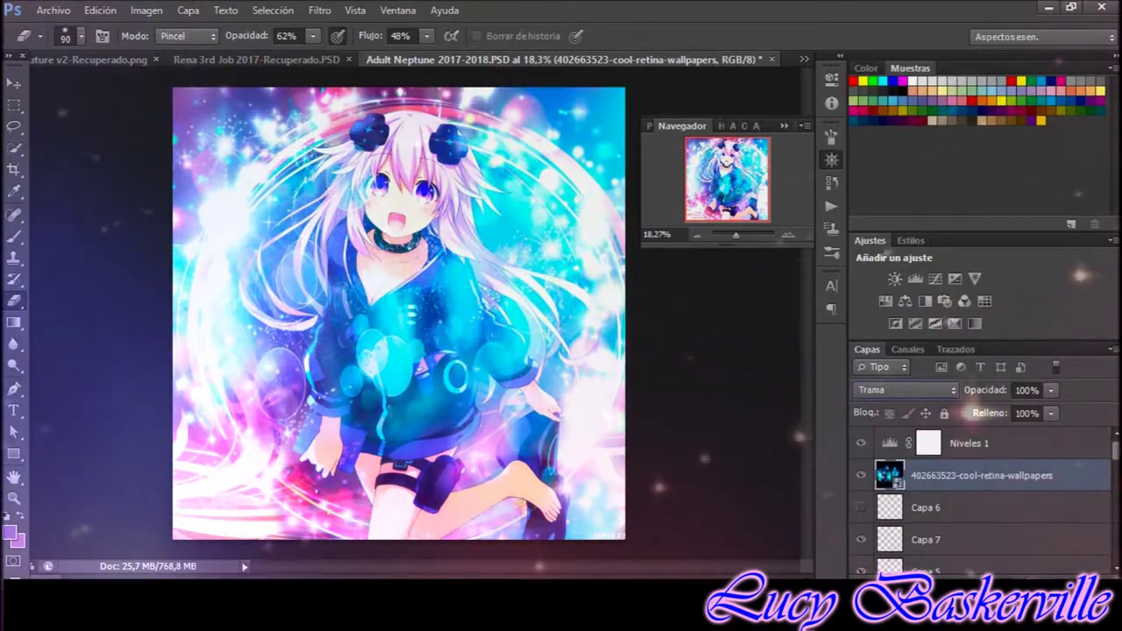
# Erase the wallpaper off the hoodie with a 288 px brush, plus the stars layer's top-left glow.
pyautogui.rightClick(380, 170)
pyautogui.moveTo(403, 213); pyautogui.dragTo(439, 213)
pyautogui.press('Return')
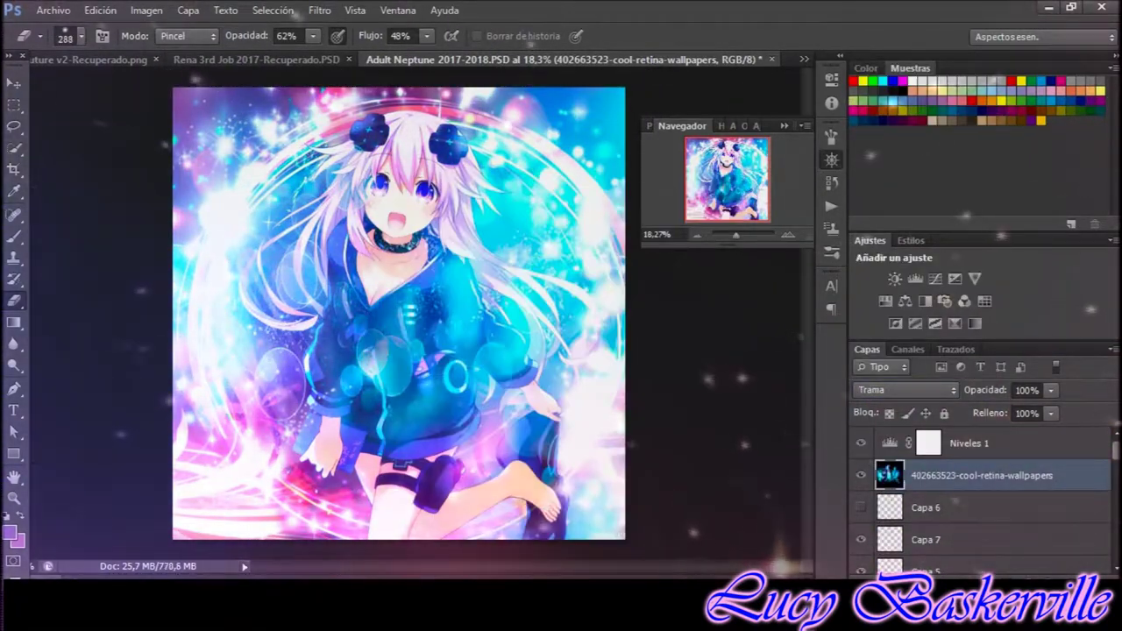
pyautogui.moveTo(403, 350); pyautogui.dragTo(478, 324)
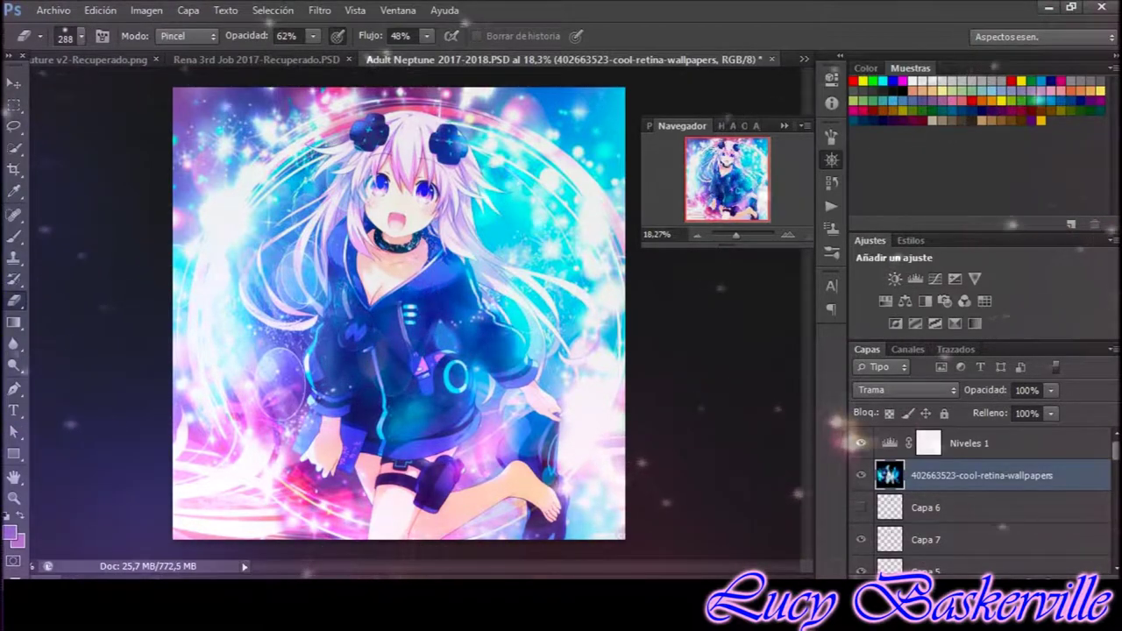
pyautogui.moveTo(330, 289); pyautogui.dragTo(334, 390)
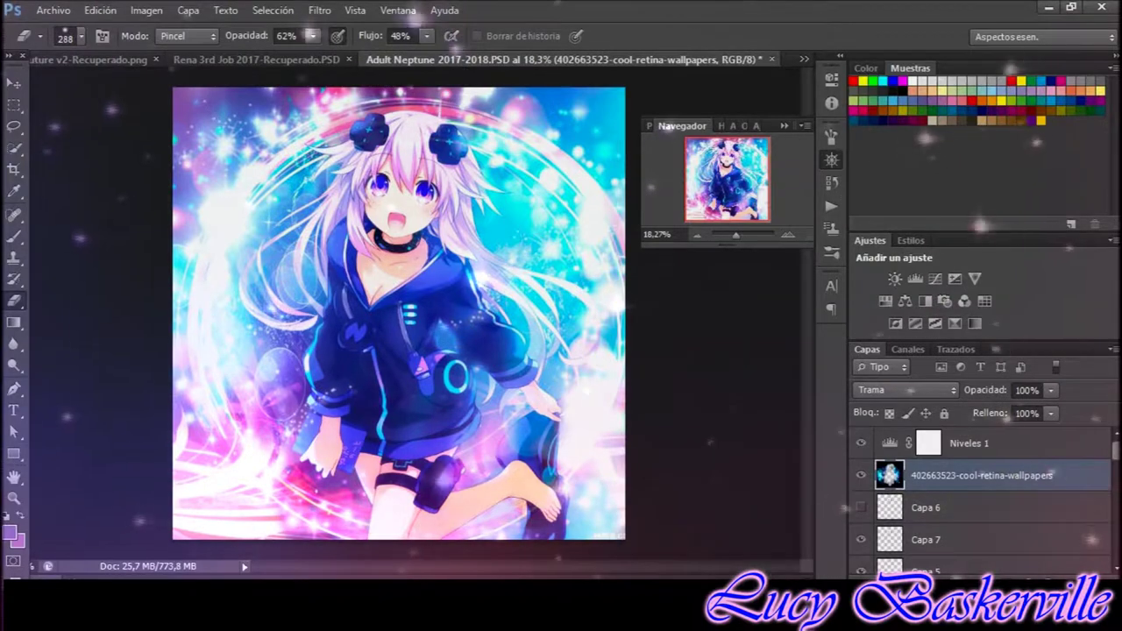
pyautogui.scroll(-5, 979, 491)
pyautogui.click(981, 528)
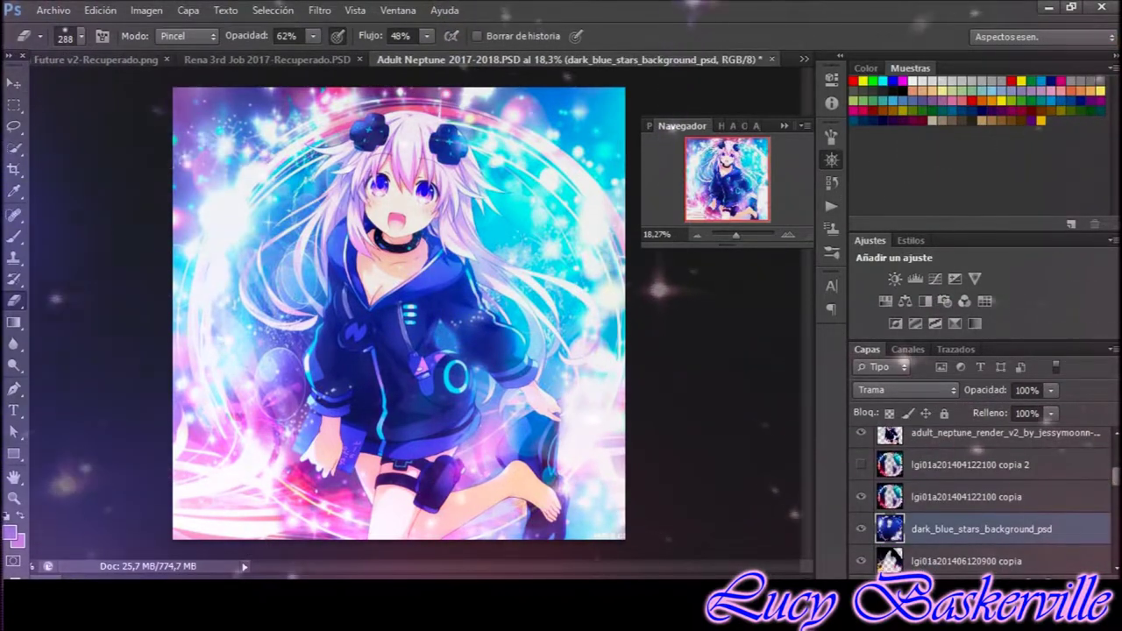
pyautogui.moveTo(193, 114); pyautogui.dragTo(289, 263)
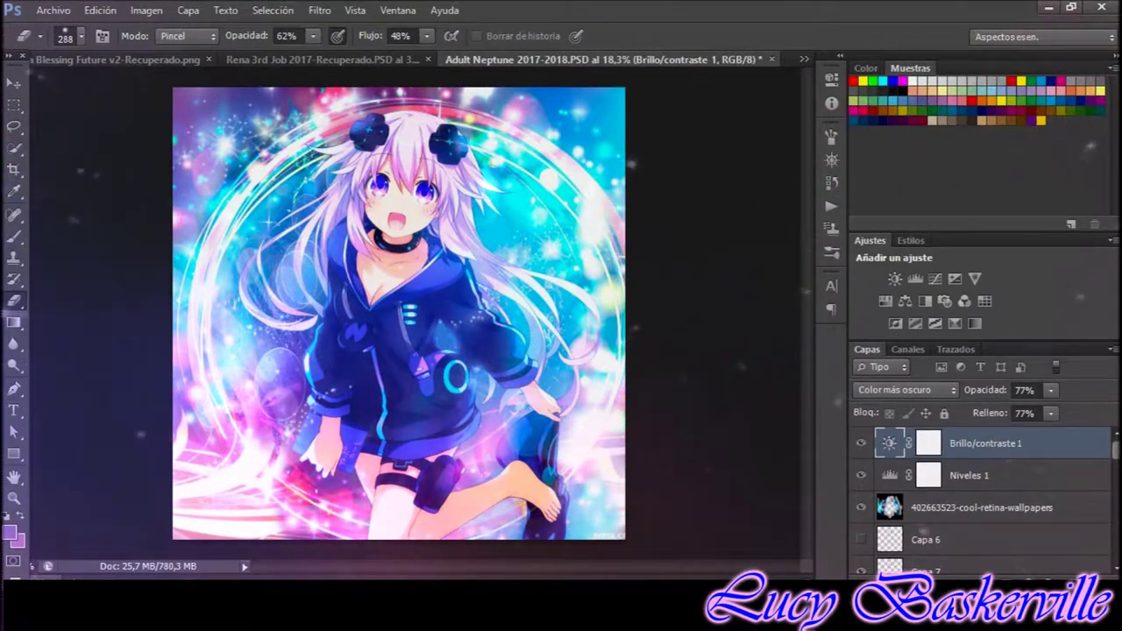
# Add an empty layer Capa 8 on top and set the brush size to 484 px.
pyautogui.press('b')
pyautogui.hotkey('ctrl', 'shift', 'alt', 'n')
pyautogui.rightClick(267, 219)
pyautogui.scroll(-5, 428, 452)
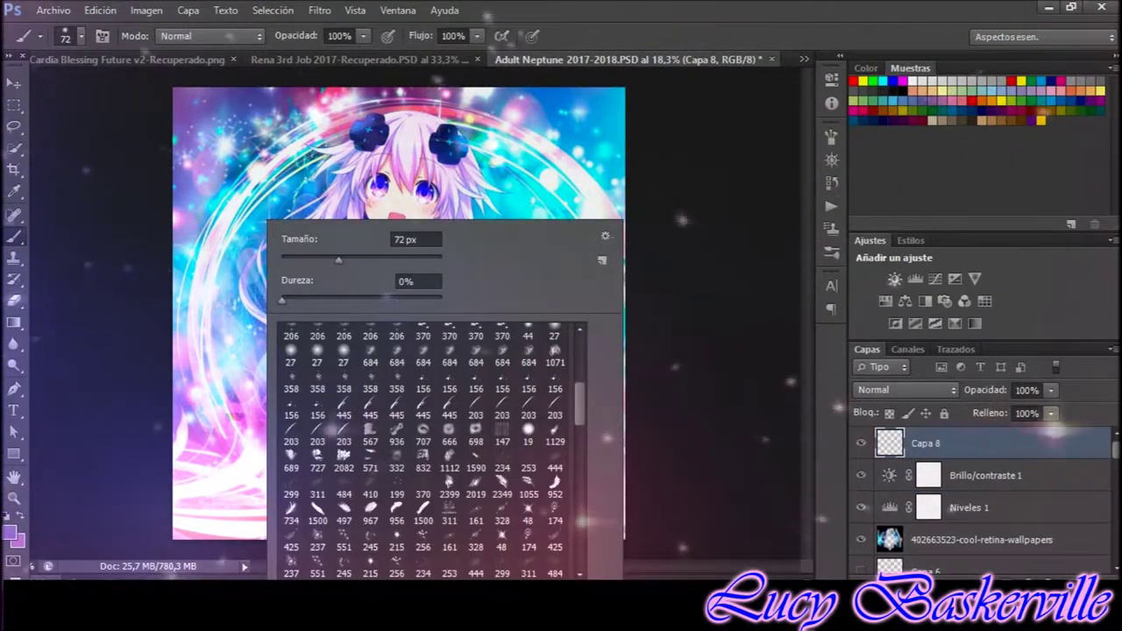
pyautogui.scroll(-5, 428, 451)
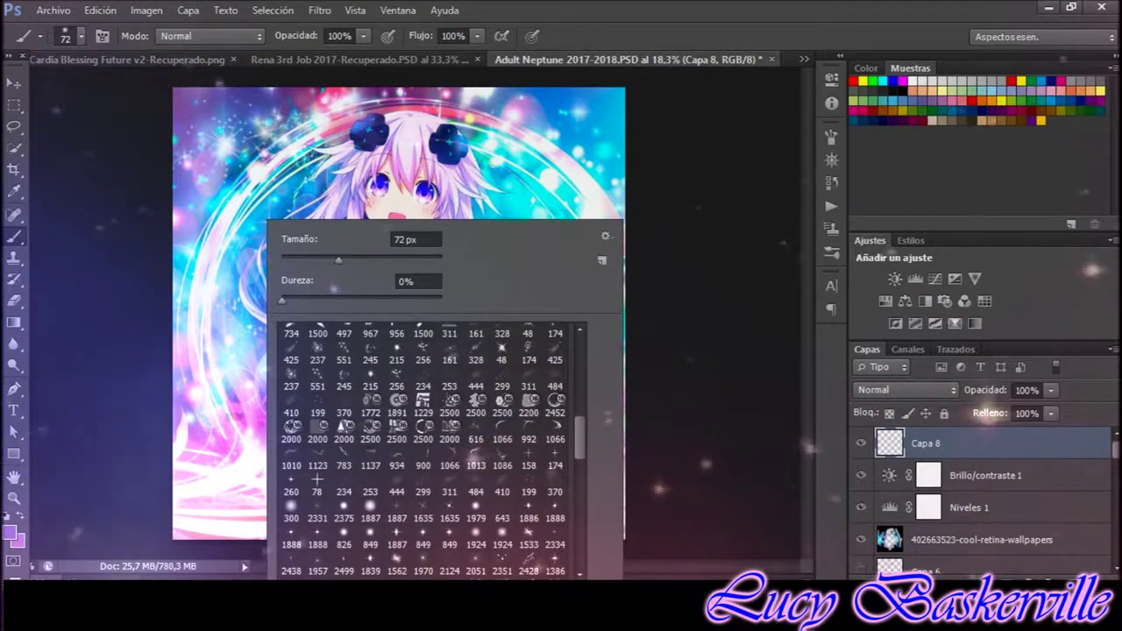
pyautogui.press('Return')
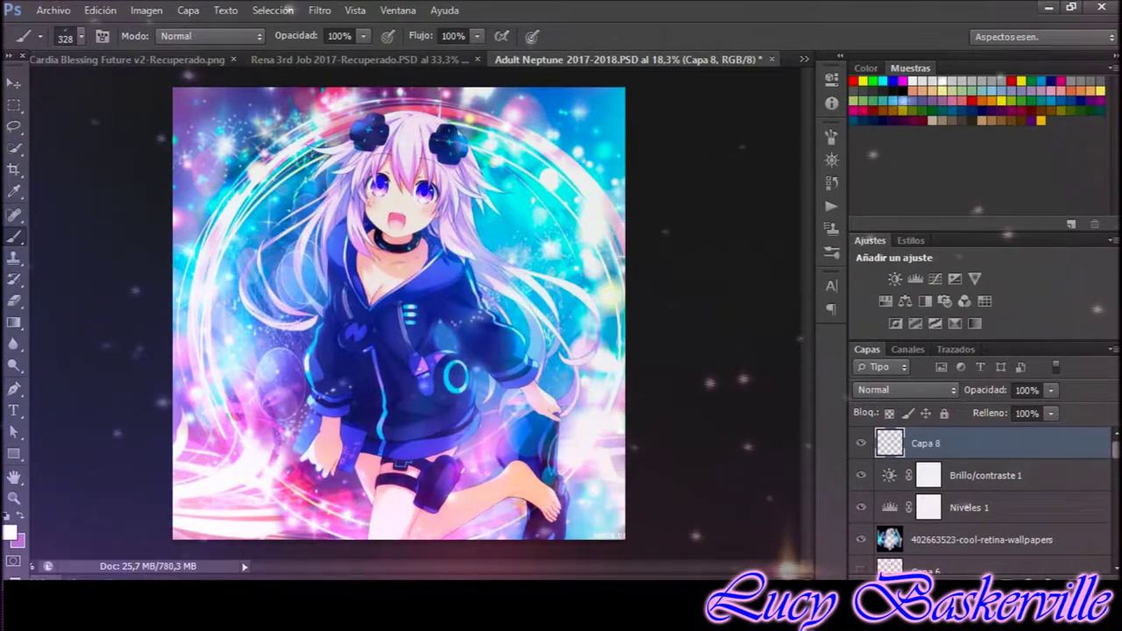
pyautogui.rightClick(350, 198)
pyautogui.moveTo(478, 235); pyautogui.dragTo(498, 234)
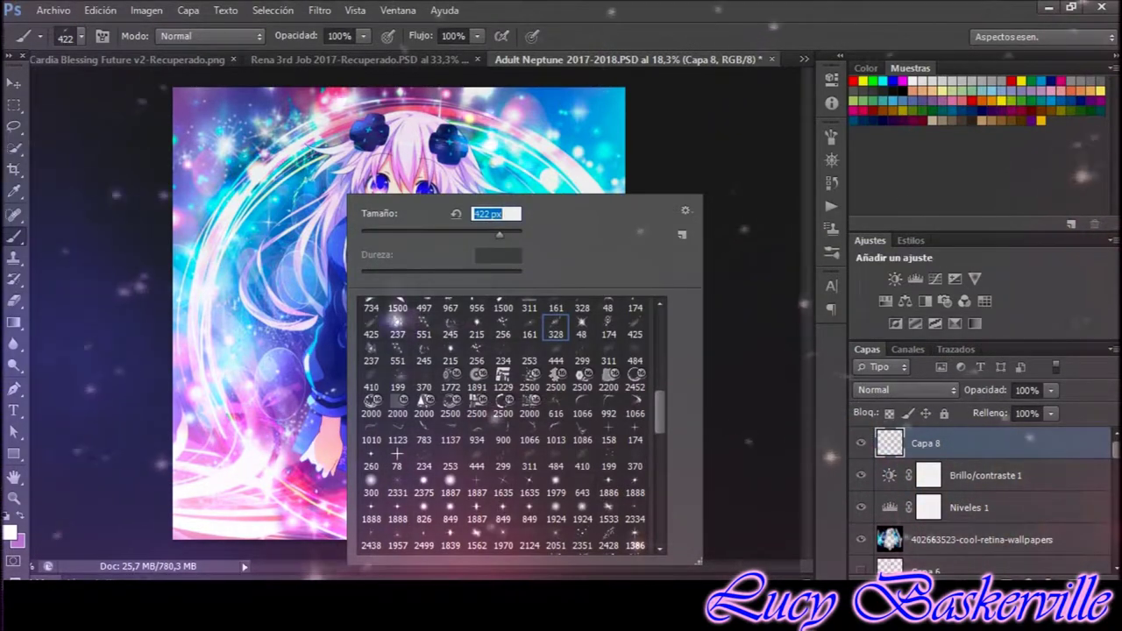
pyautogui.press('Return')
pyautogui.rightClick(539, 202)
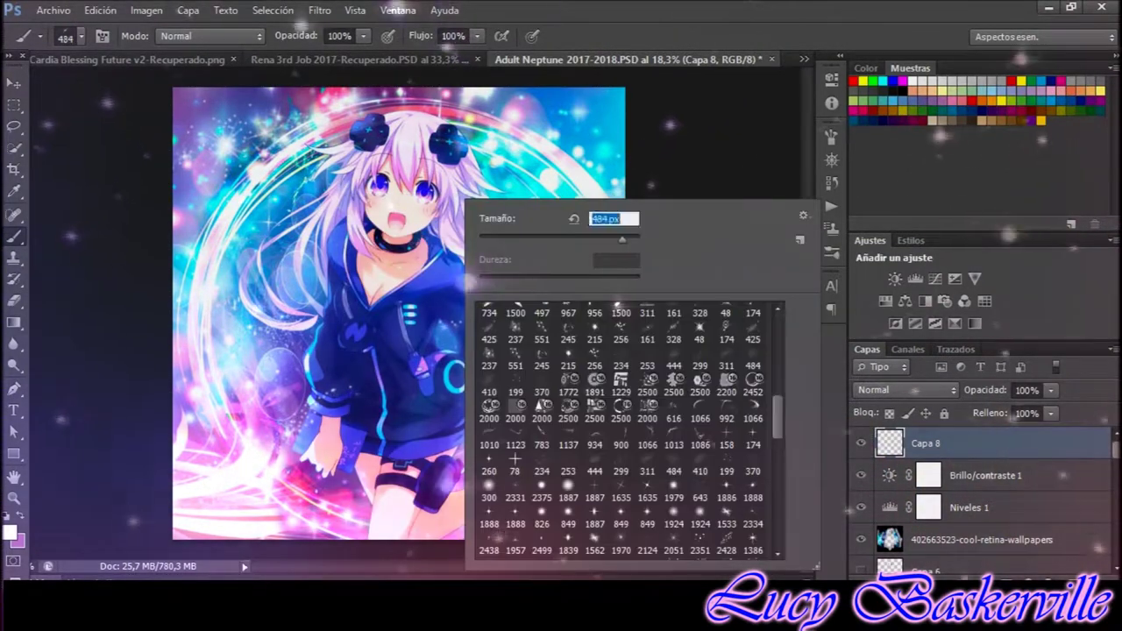
pyautogui.write('484')
pyautogui.press('Return')
# Type 'Happy New Year' as a new text layer at the lower left.
pyautogui.press('t')
pyautogui.click(200, 410)
pyautogui.write('Happy New Year')
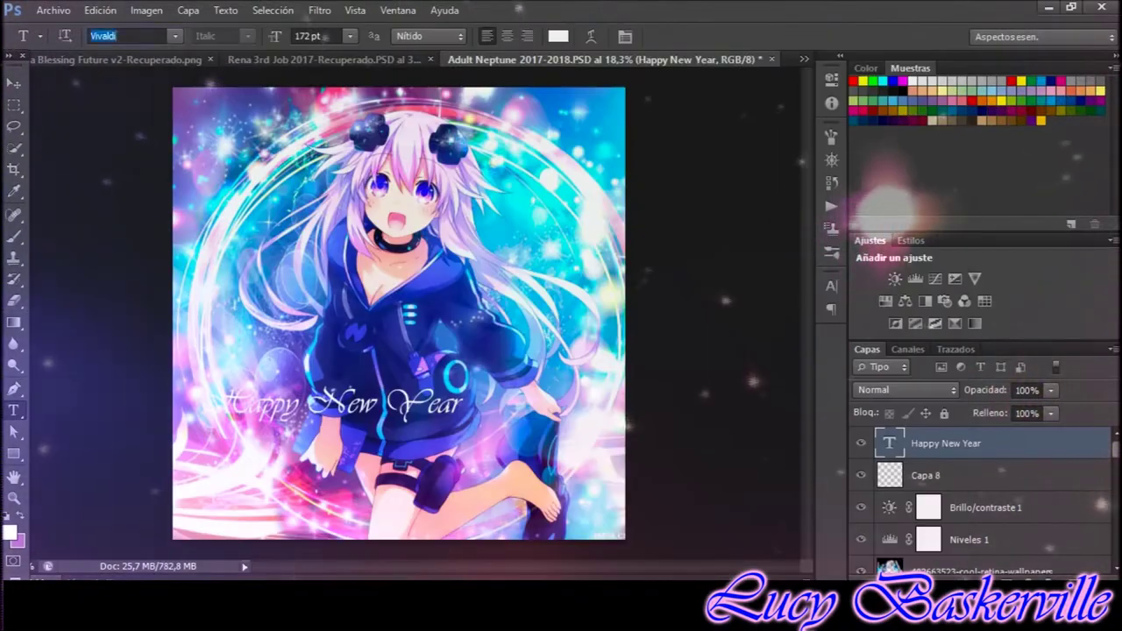
# Add the copyright text line at the upper left at 72 pt and enlarge it.
pyautogui.press('Return')
pyautogui.click(200, 189)
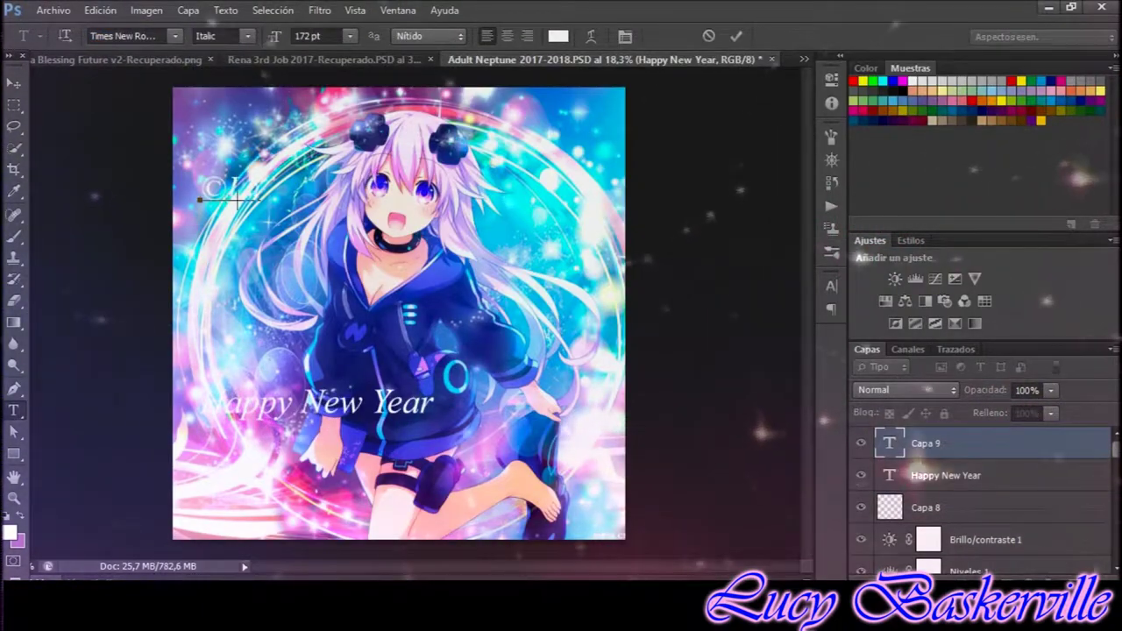
pyautogui.write('Idea Factory & Compile')
pyautogui.hotkey('ctrl', 'a')
pyautogui.click(315, 36)
pyautogui.write('72')
pyautogui.press('Return')
pyautogui.hotkey('ctrl', 'Return')
pyautogui.press('v')
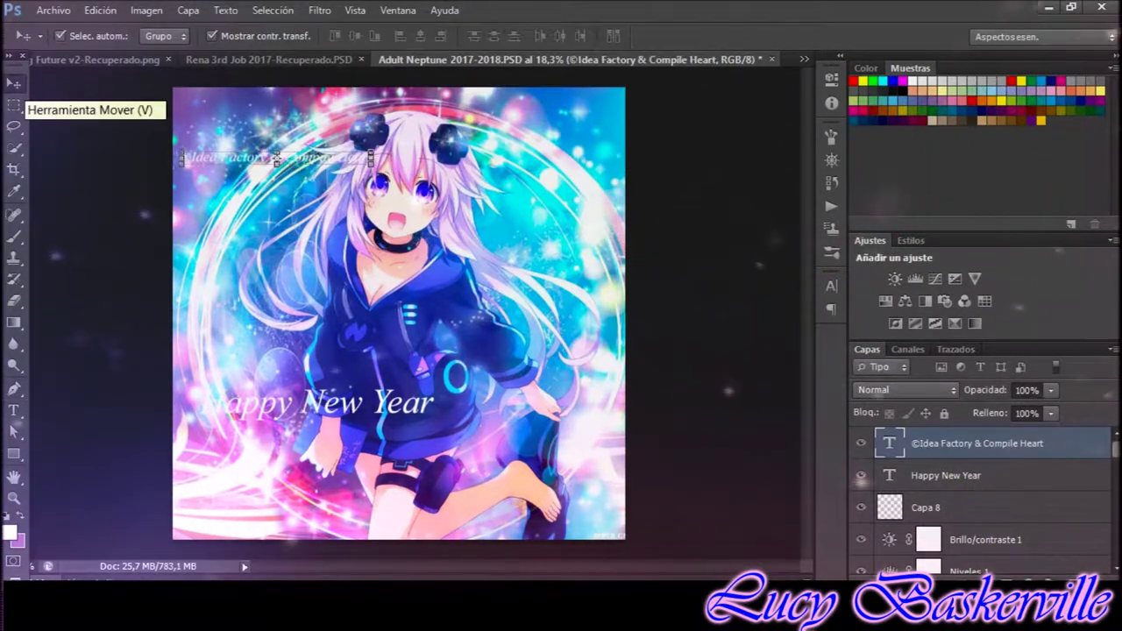
pyautogui.hotkey('ctrl', 't')
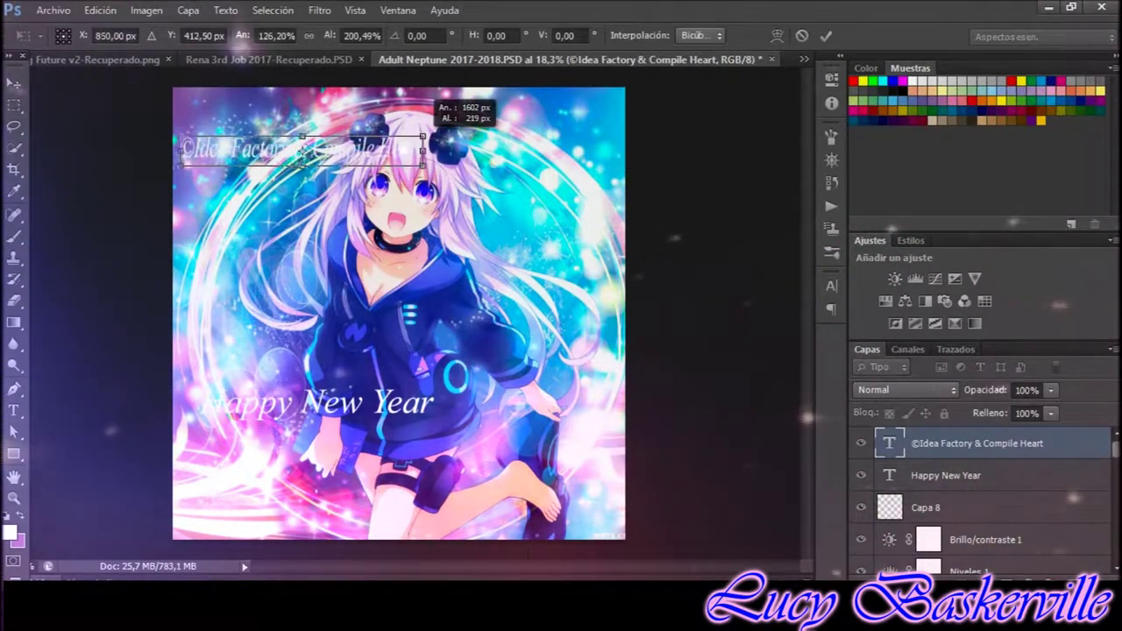
pyautogui.press('Return')
# Add an 'Illust. Tsunako' credit line, enlarge it and place it under the copyright line.
pyautogui.press('t')
pyautogui.click(267, 286)
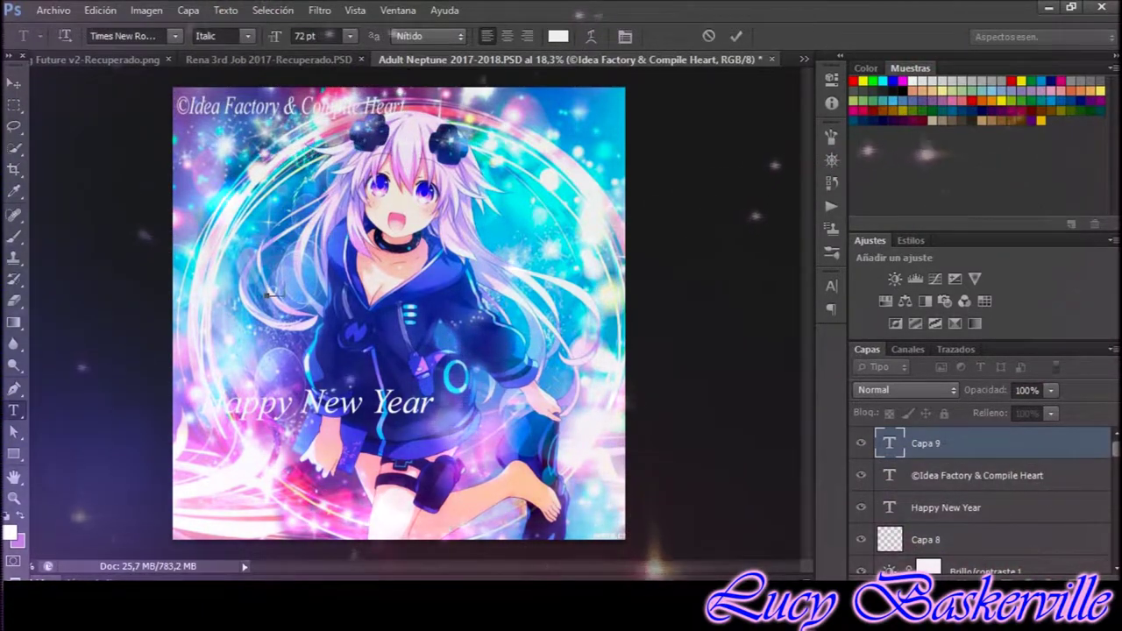
pyautogui.write('Illust. Tsunako')
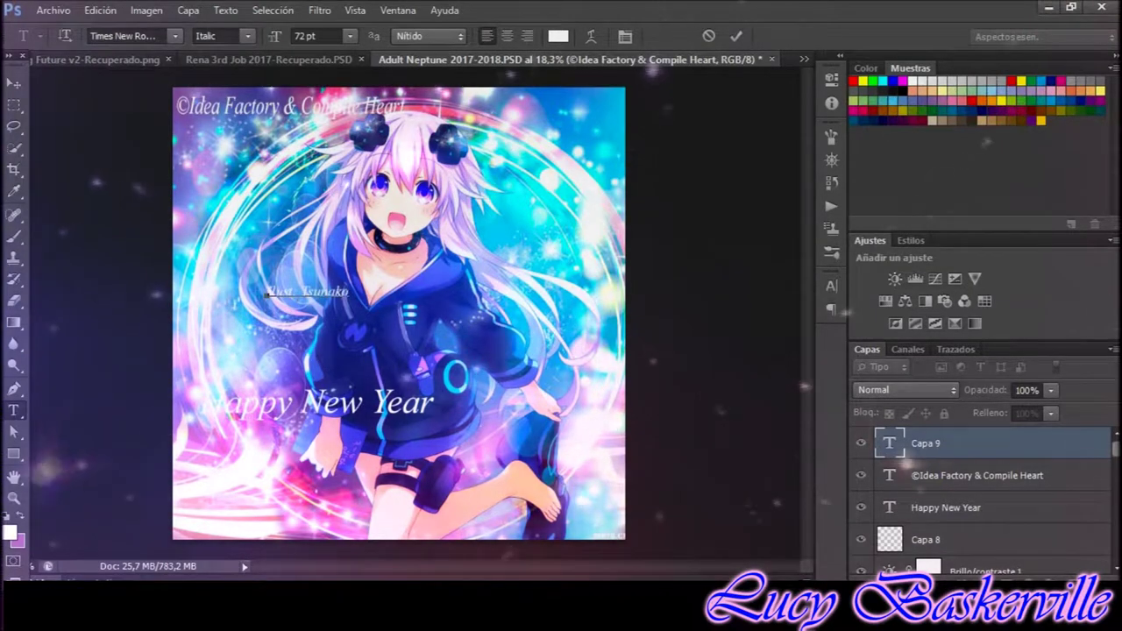
pyautogui.hotkey('ctrl', 'Return')
pyautogui.press('v')
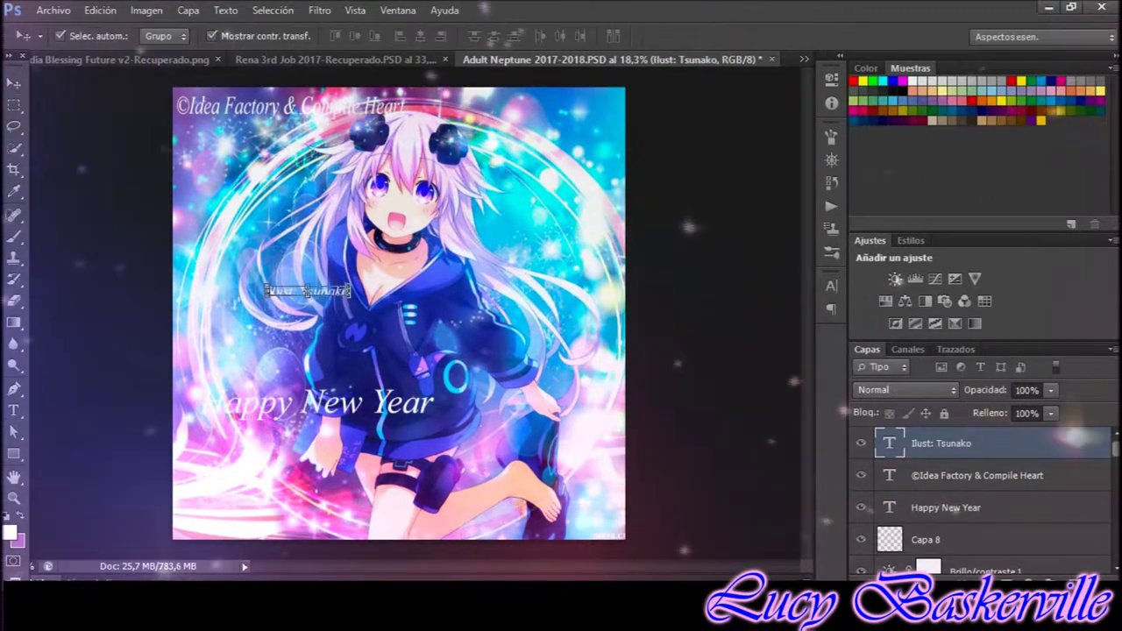
pyautogui.hotkey('ctrl', 't')
pyautogui.moveTo(349, 296)
pyautogui.mouseDown()
pyautogui.moveTo(410, 313)
pyautogui.moveTo(449, 299)
pyautogui.mouseUp()
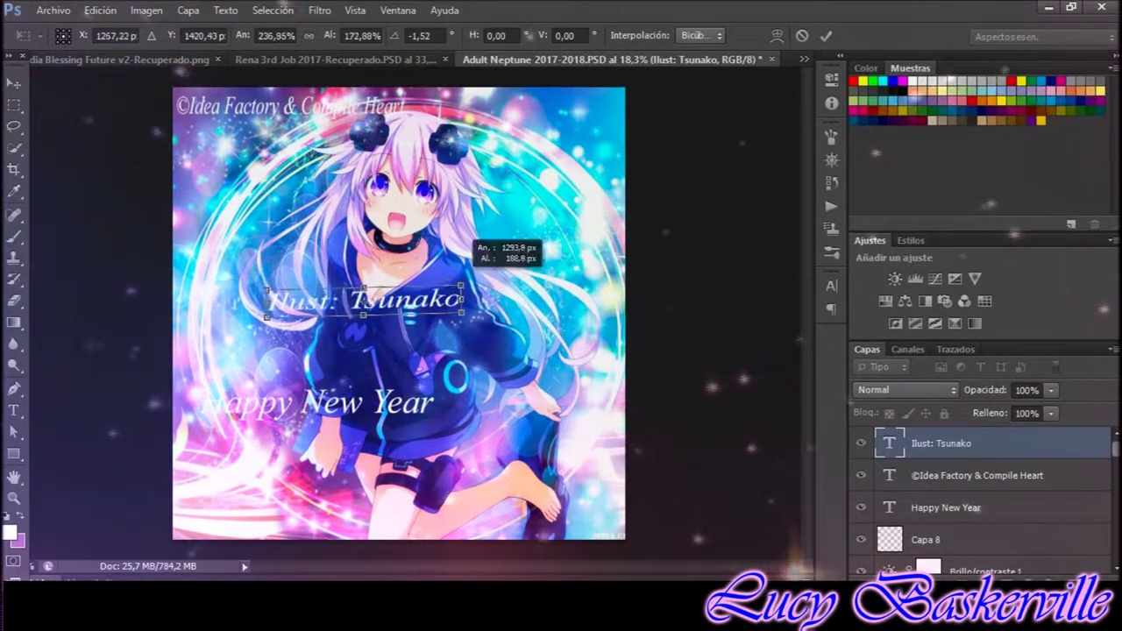
pyautogui.moveTo(368, 298); pyautogui.dragTo(267, 138)
pyautogui.press('Return')
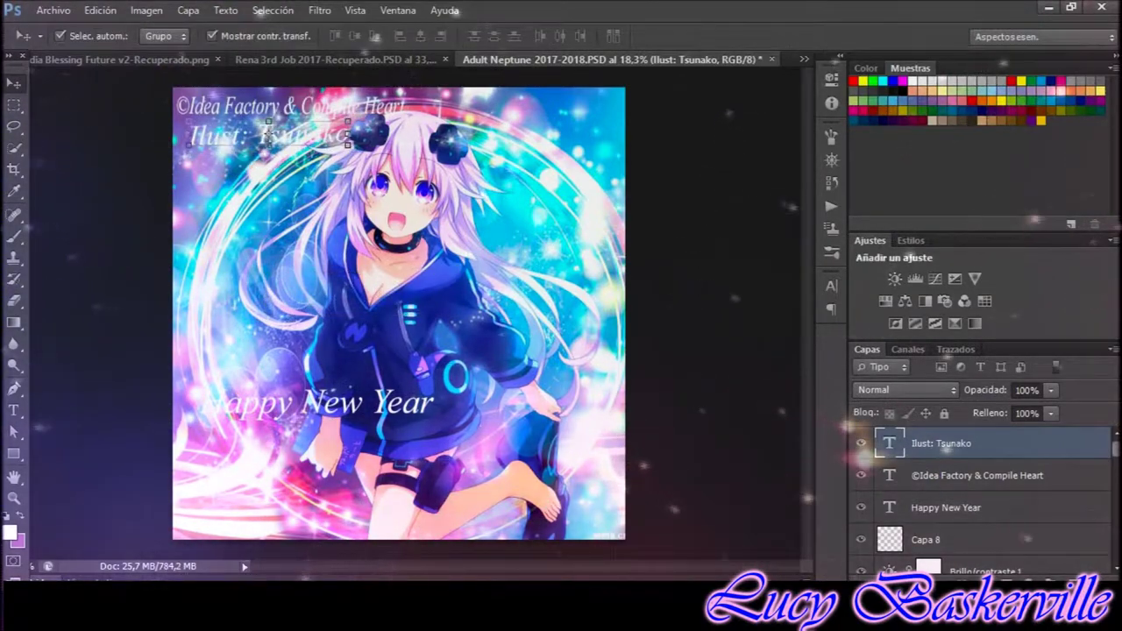
# Add a new signature text line on the left of the picture.
pyautogui.press('t')
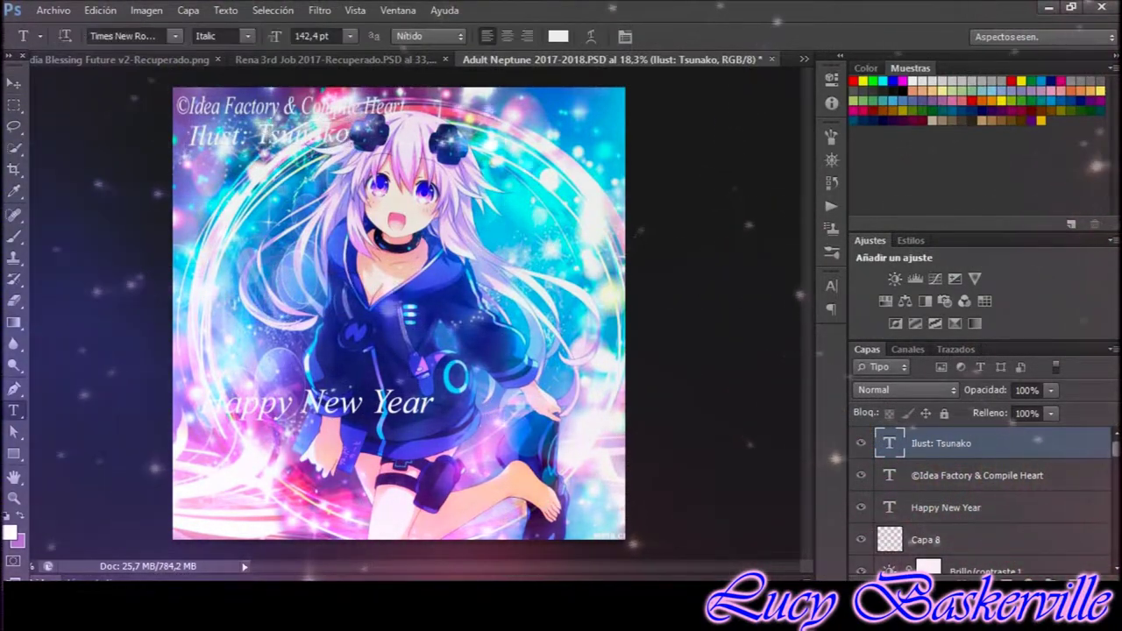
pyautogui.click(195, 261)
pyautogui.hotkey('ctrl', 'Return')
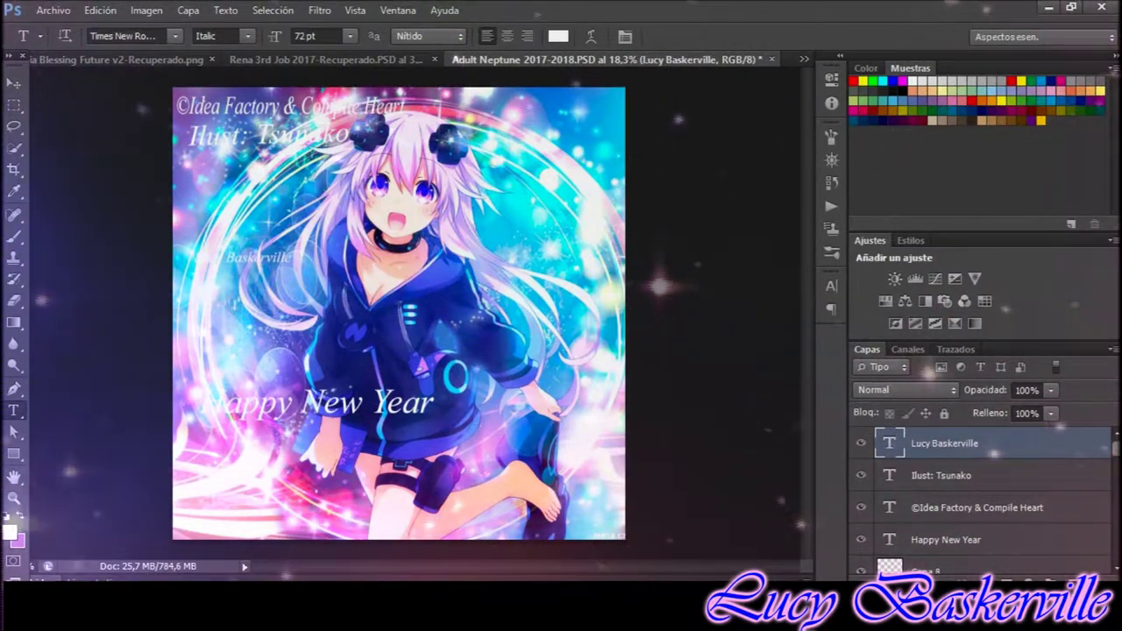
# Enlarge the signature, set it in Vivaldi, and move it to the top-right.
pyautogui.press('v')
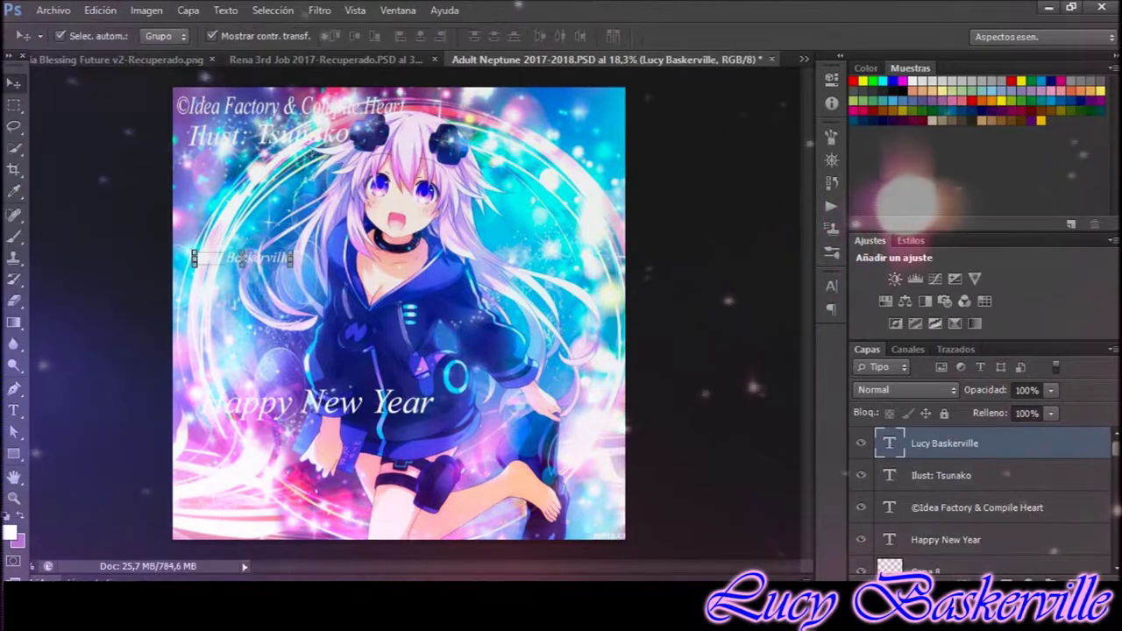
pyautogui.hotkey('ctrl', 't')
pyautogui.press('Return')
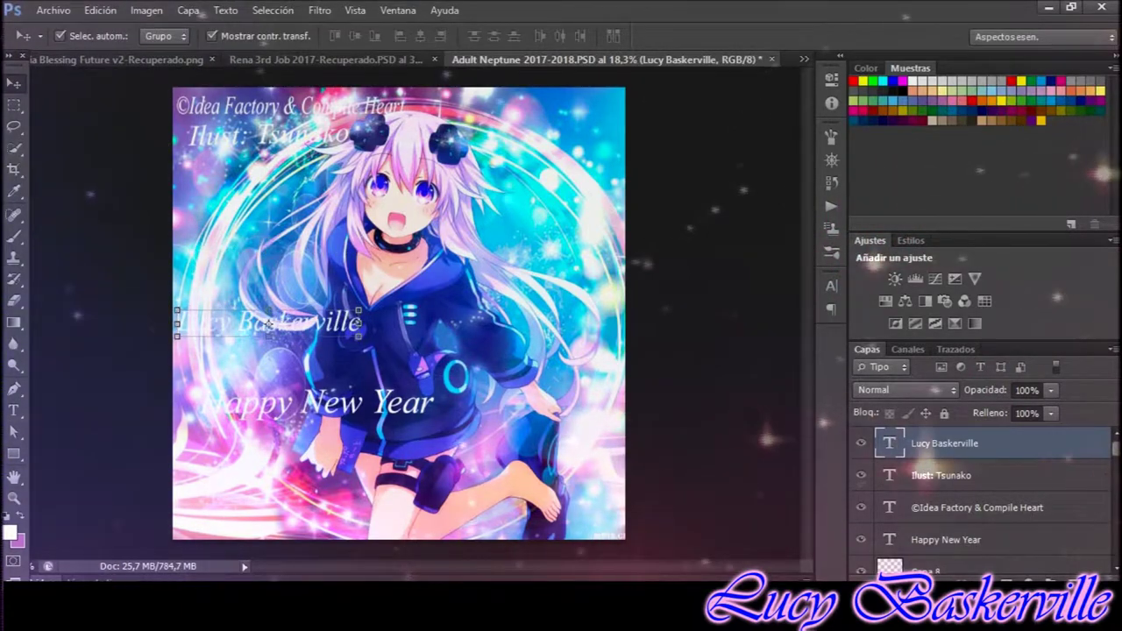
pyautogui.press('t')
pyautogui.press('Return')
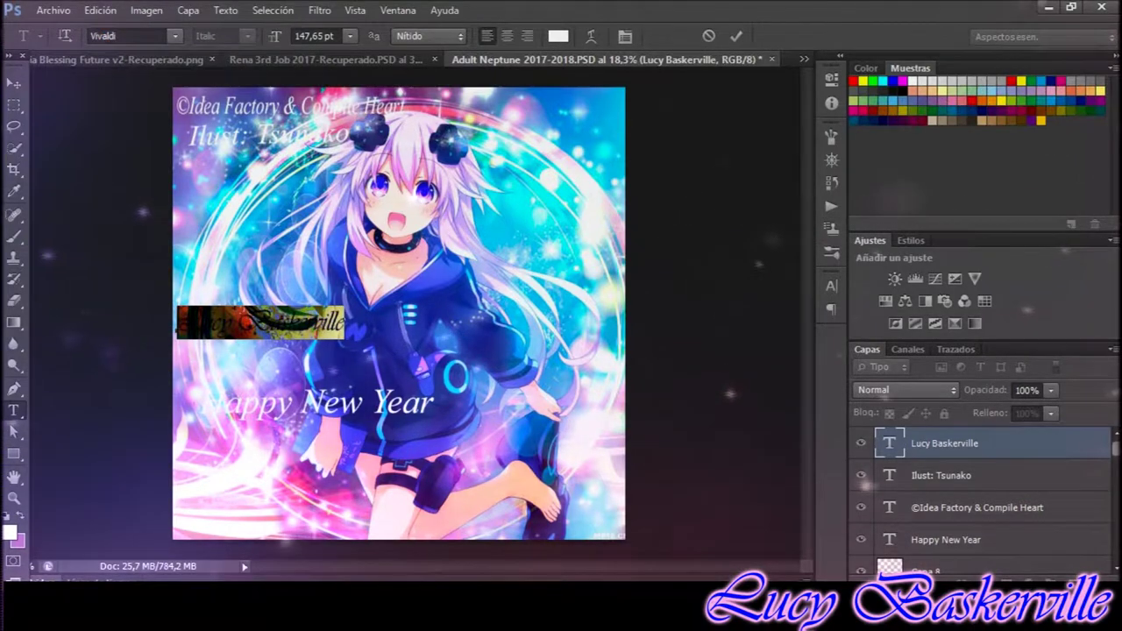
pyautogui.click(14, 83)
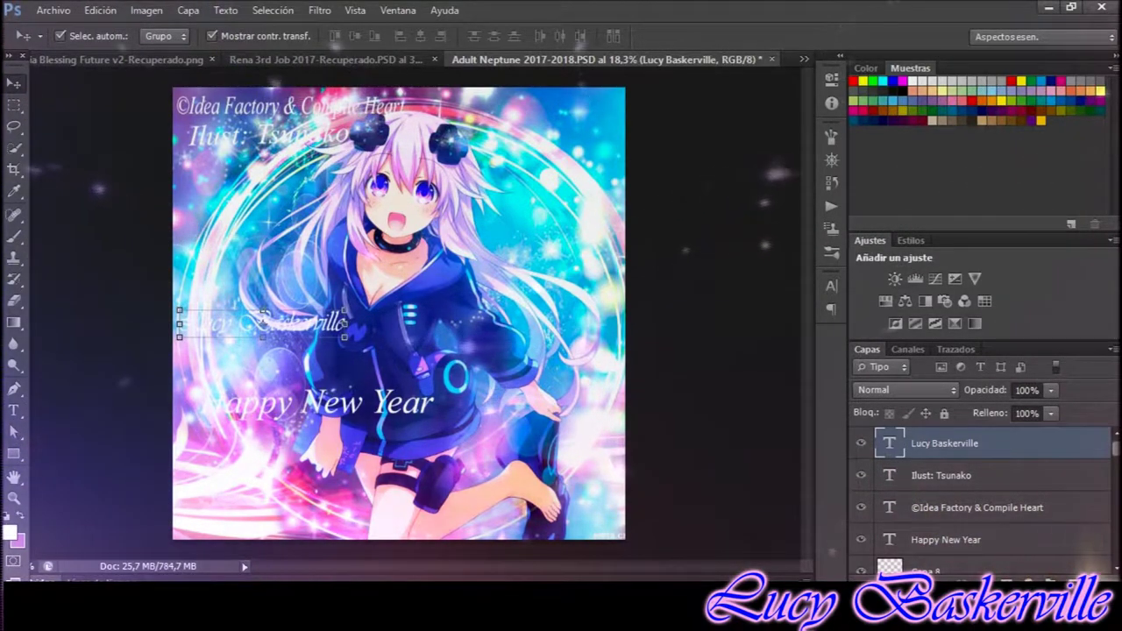
pyautogui.moveTo(262, 317); pyautogui.dragTo(512, 114)
pyautogui.press('Return')
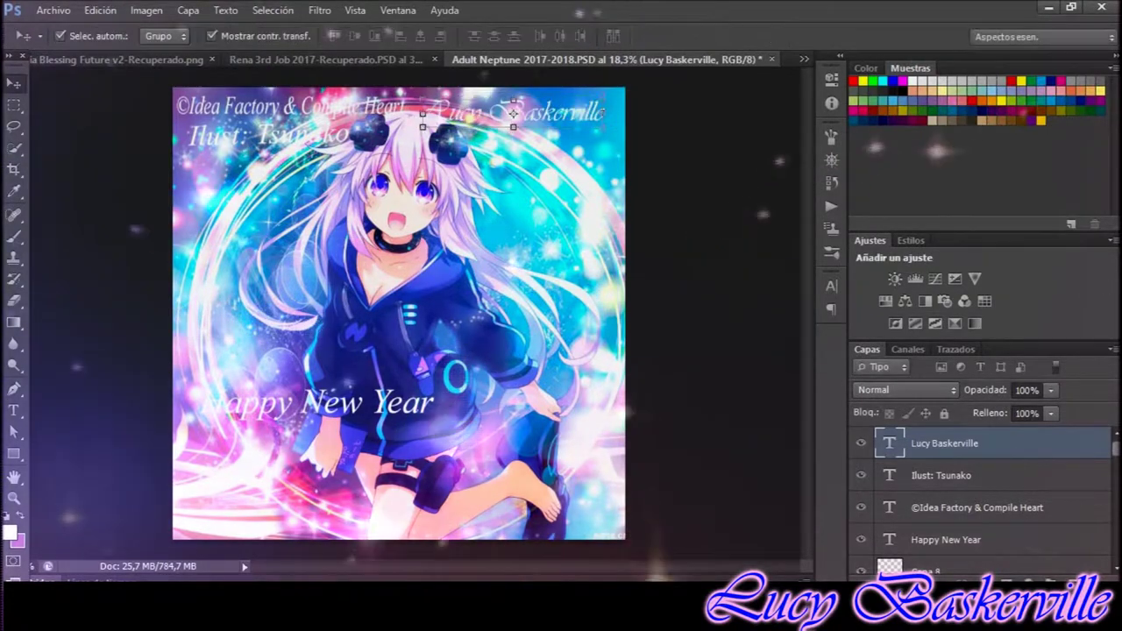
# Move the Happy New Year text toward the centre of the picture.
pyautogui.moveTo(316, 403); pyautogui.dragTo(339, 400)
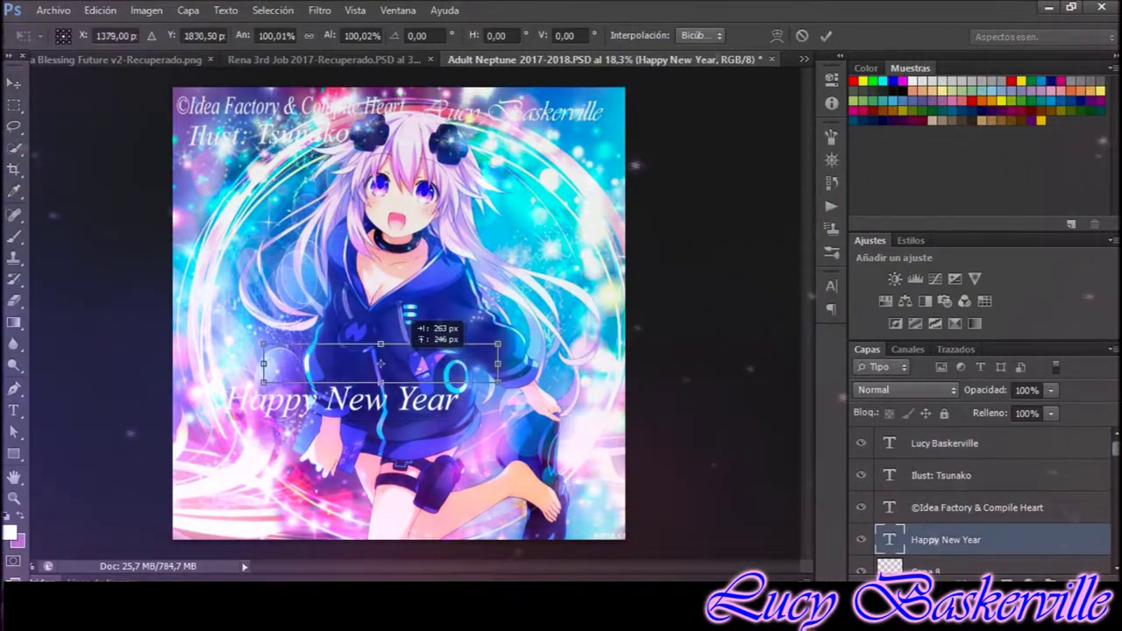
pyautogui.moveTo(412, 346); pyautogui.dragTo(412, 346)
pyautogui.press('Return')
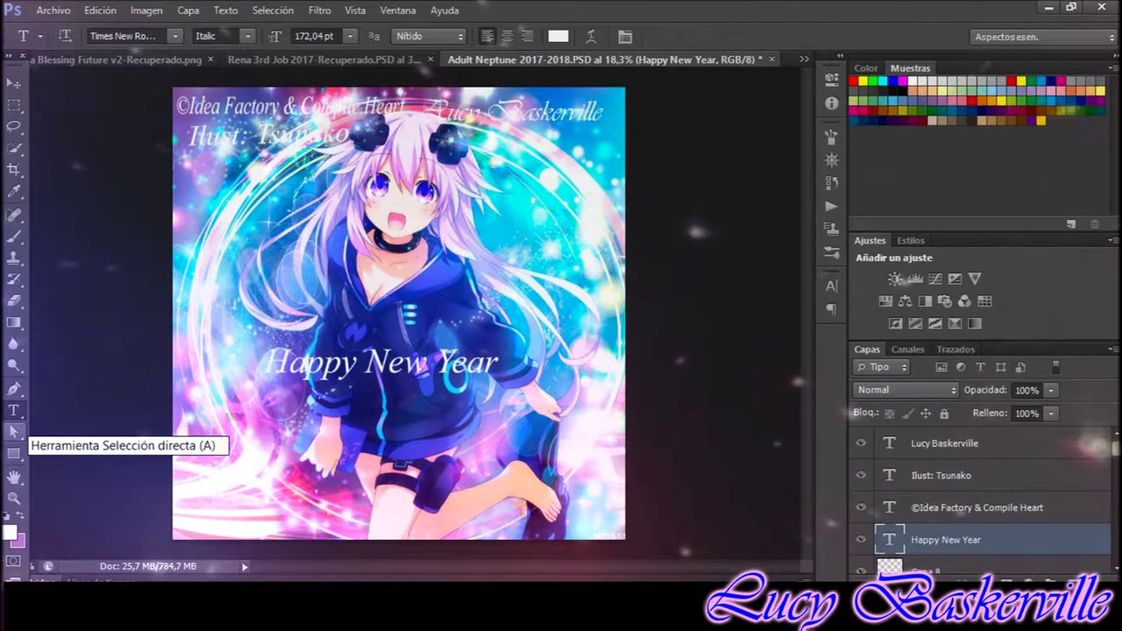
# Type '2018' below Happy New Year and enlarge it.
pyautogui.click(311, 450)
pyautogui.write('2018v')
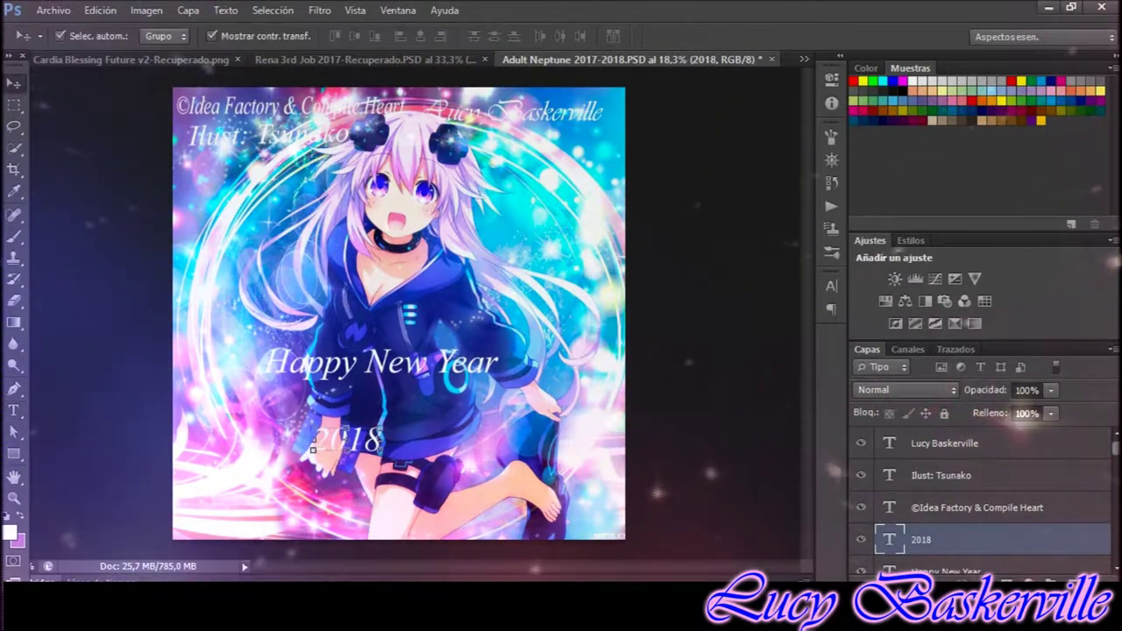
pyautogui.hotkey('ctrl', 't')
pyautogui.moveTo(383, 426); pyautogui.dragTo(410, 420)
pyautogui.press('Return')
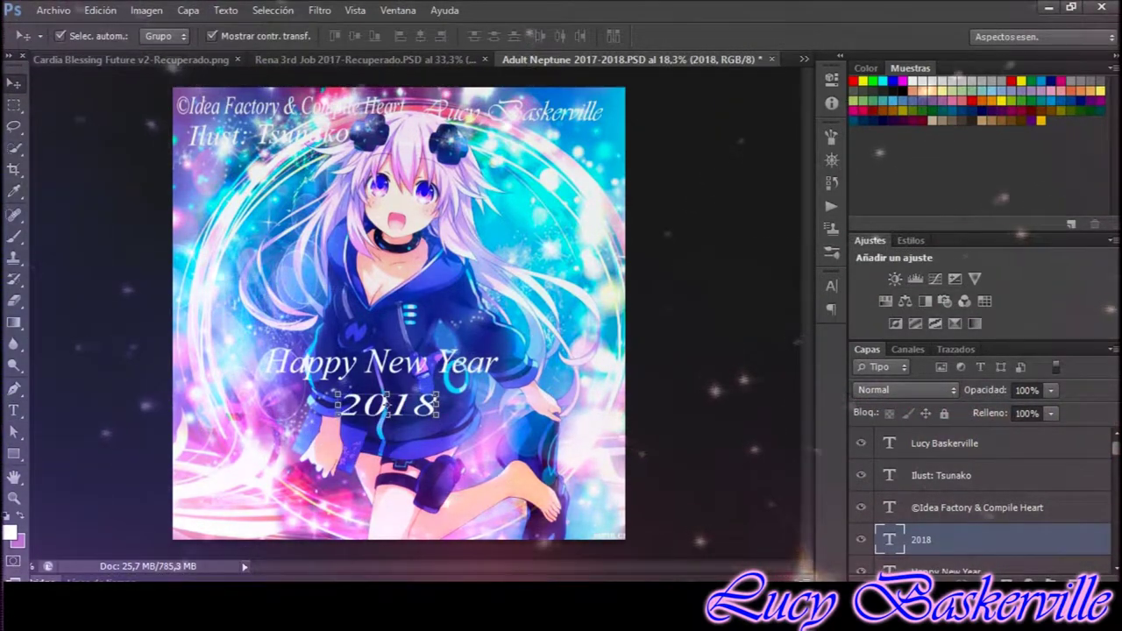
# Raise Happy New Year and place 2018 just beneath it.
pyautogui.click(945, 570)
pyautogui.hotkey('ctrl', 't')
pyautogui.moveTo(377, 362); pyautogui.dragTo(377, 333)
pyautogui.press('Return')
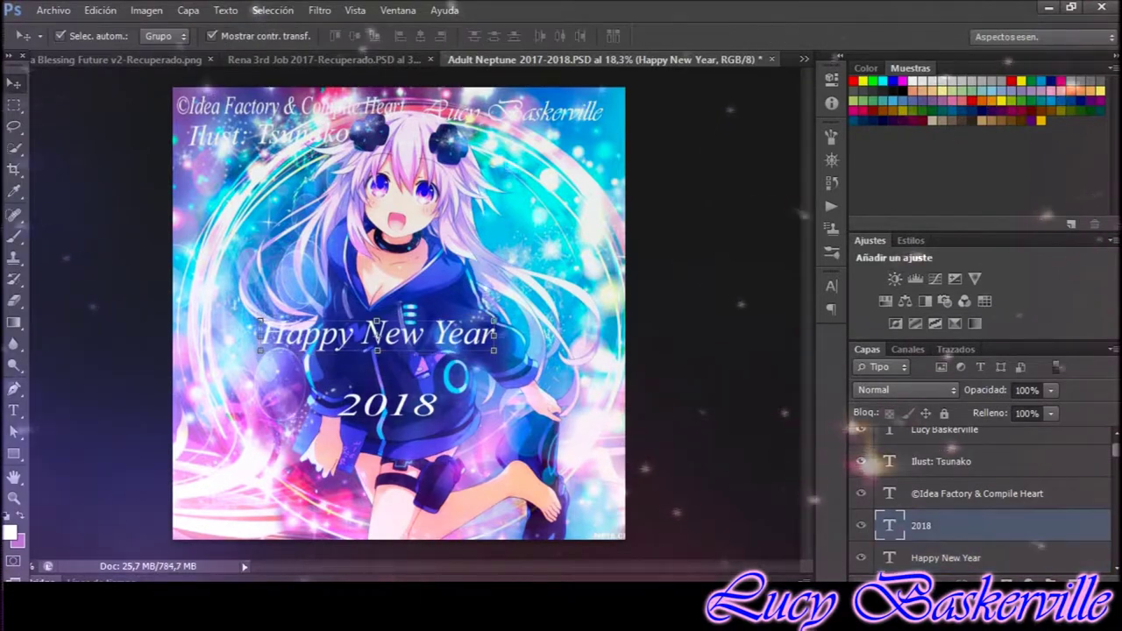
pyautogui.click(921, 525)
pyautogui.hotkey('ctrl', 't')
pyautogui.moveTo(390, 404); pyautogui.dragTo(400, 373)
pyautogui.click(13, 410)
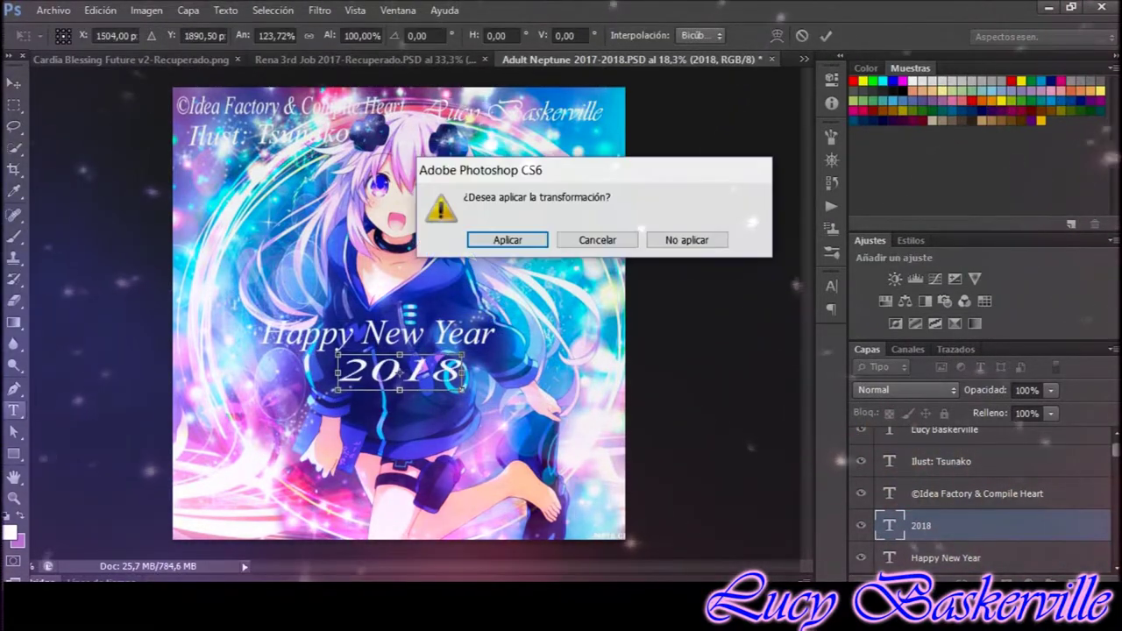
pyautogui.press('Return')
# Change the 2018 text's font to Vivaldi.
pyautogui.doubleClick(400, 370)
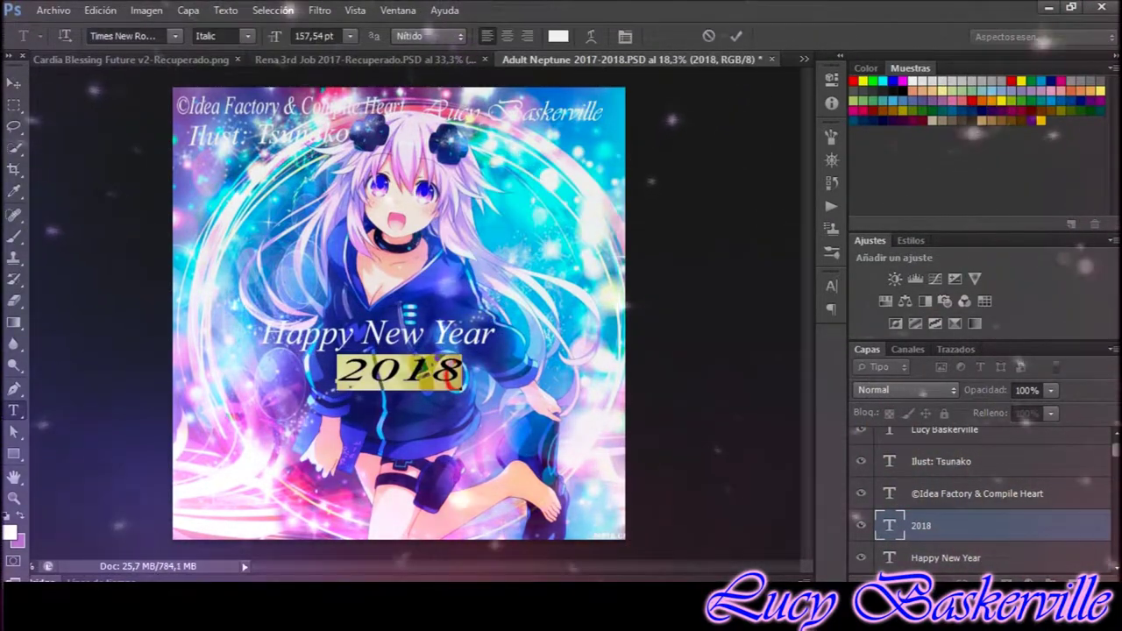
pyautogui.click(122, 36)
pyautogui.write('Vivaldi')
pyautogui.press('Return')
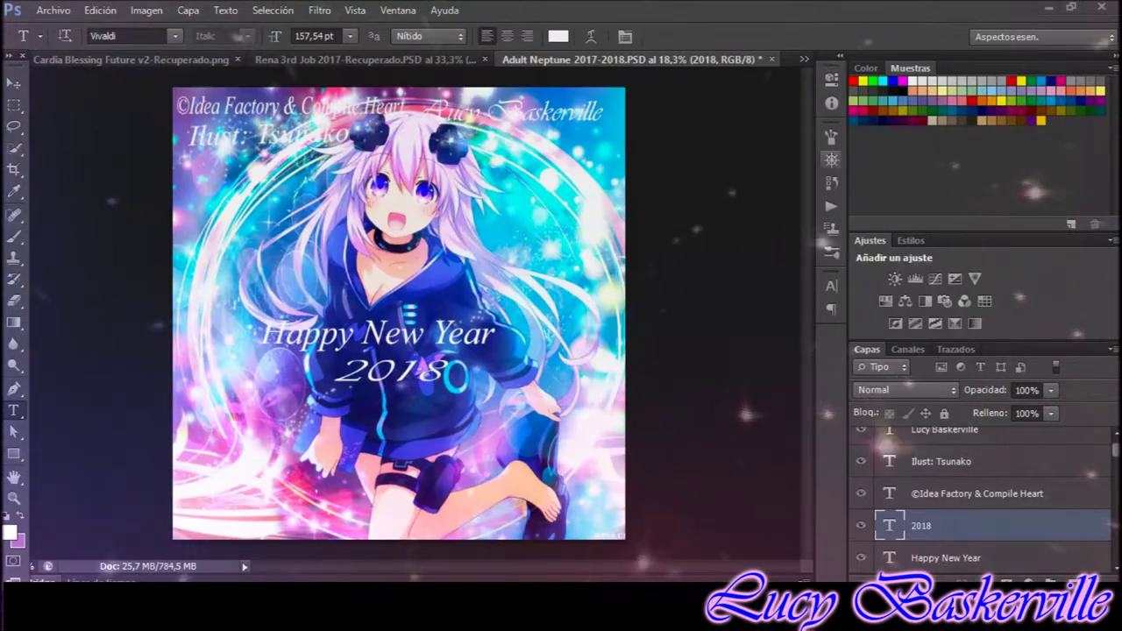
# Zoom in on the picture and select the signature text layer.
pyautogui.click(831, 160)
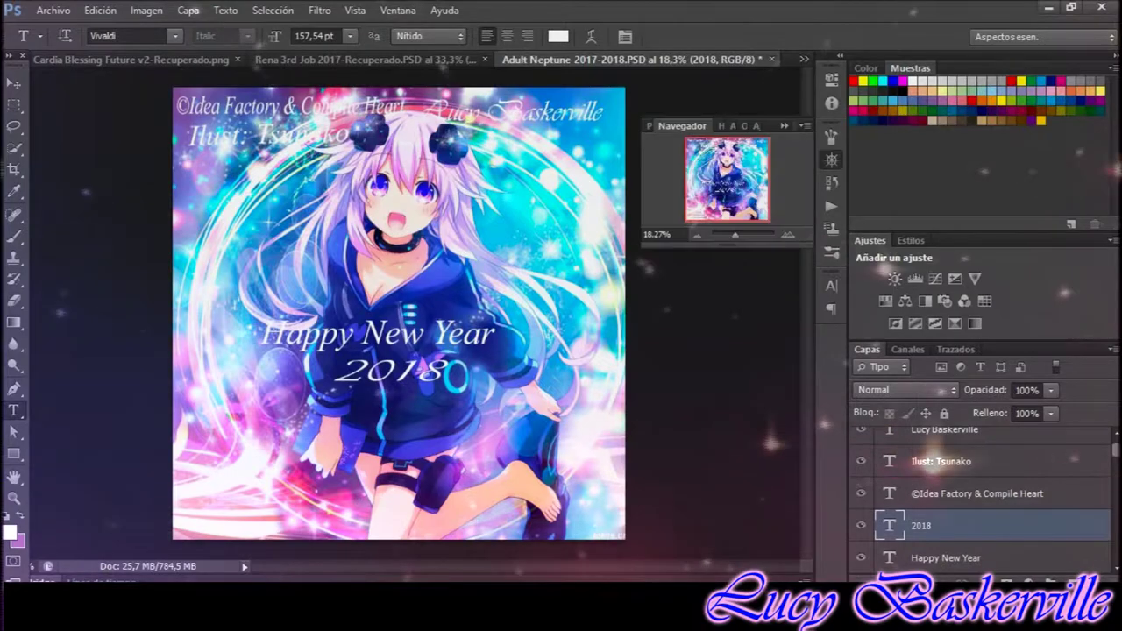
pyautogui.hotkey('ctrl', '+')
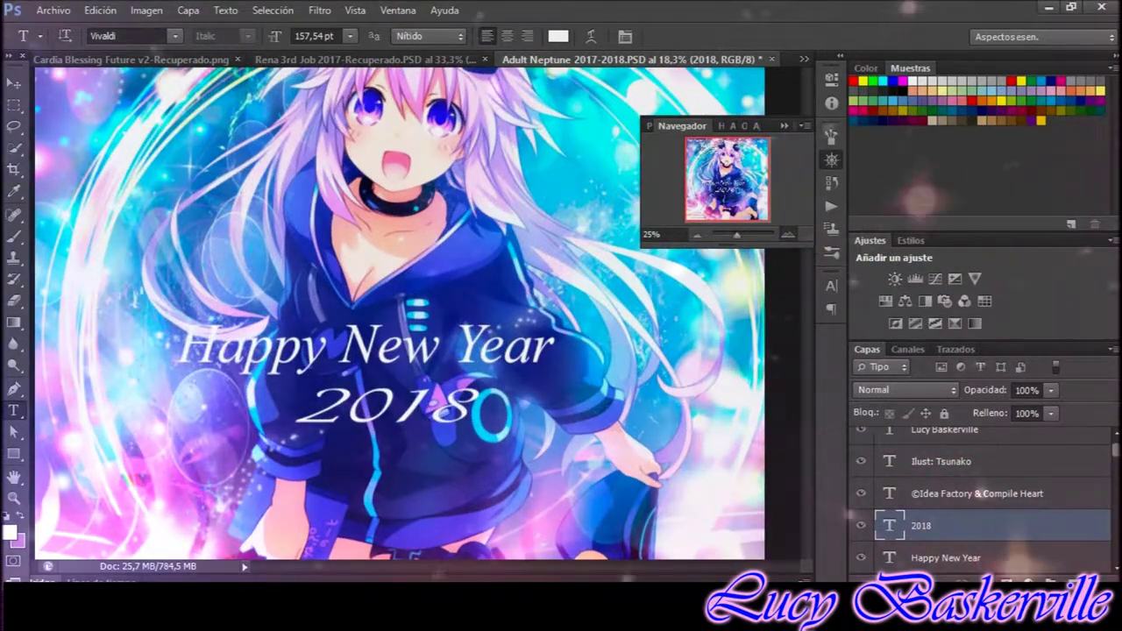
pyautogui.hotkey('ctrl', '+')
pyautogui.scroll(5, 412, 315)
pyautogui.click(944, 430)
pyautogui.hotkey('ctrl', '+')
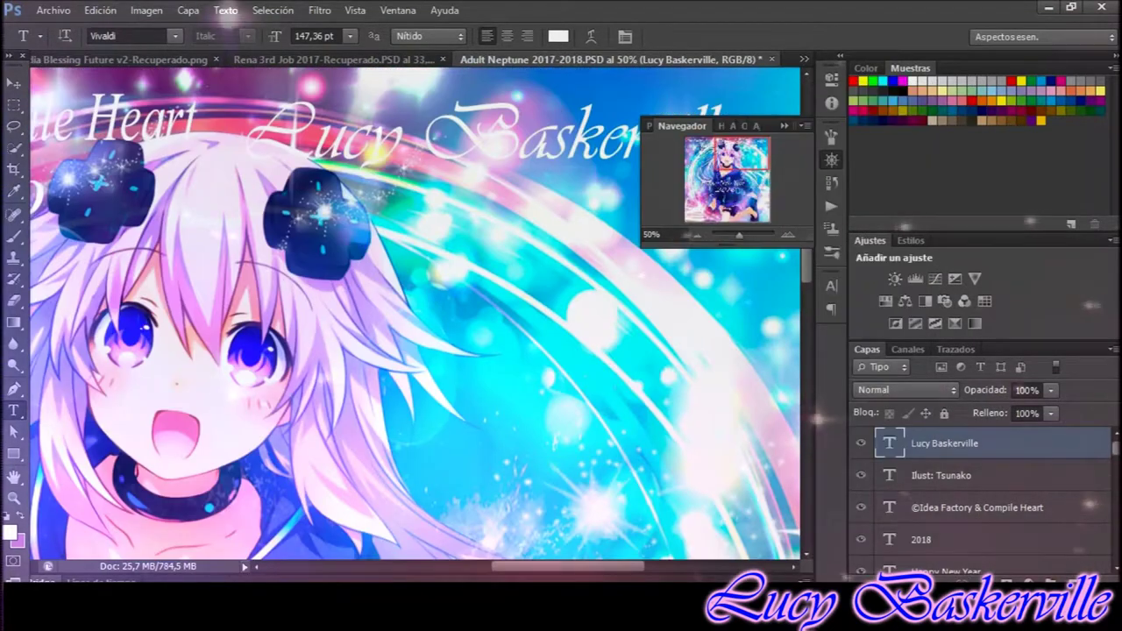
# Give the signature a bevel with blue overlay shadow, pink Linear Dodge highlight, and stepped contour.
pyautogui.doubleClick(1034, 444)
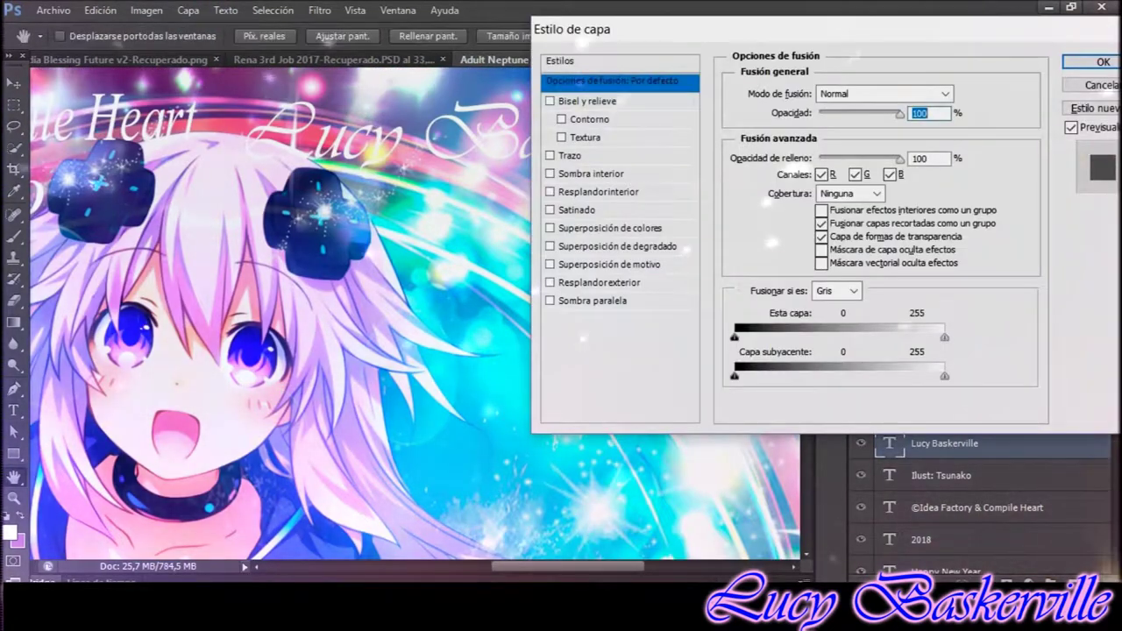
pyautogui.click(587, 101)
pyautogui.click(990, 360)
pyautogui.click(920, 141)
pyautogui.click(900, 359)
pyautogui.click(899, 320)
pyautogui.click(990, 320)
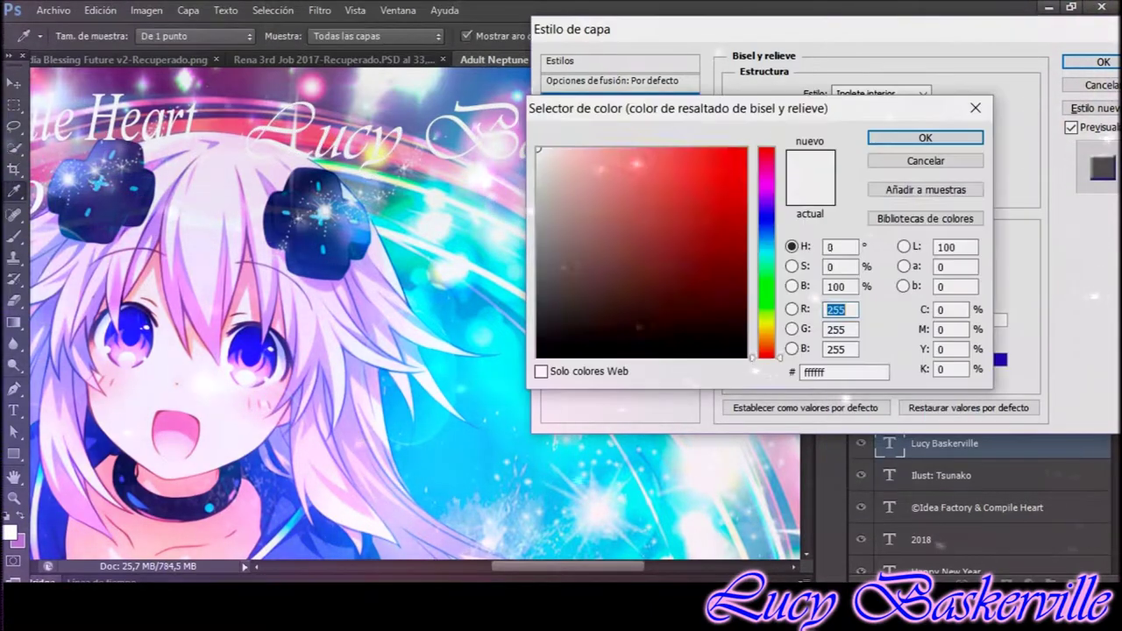
pyautogui.press('Return')
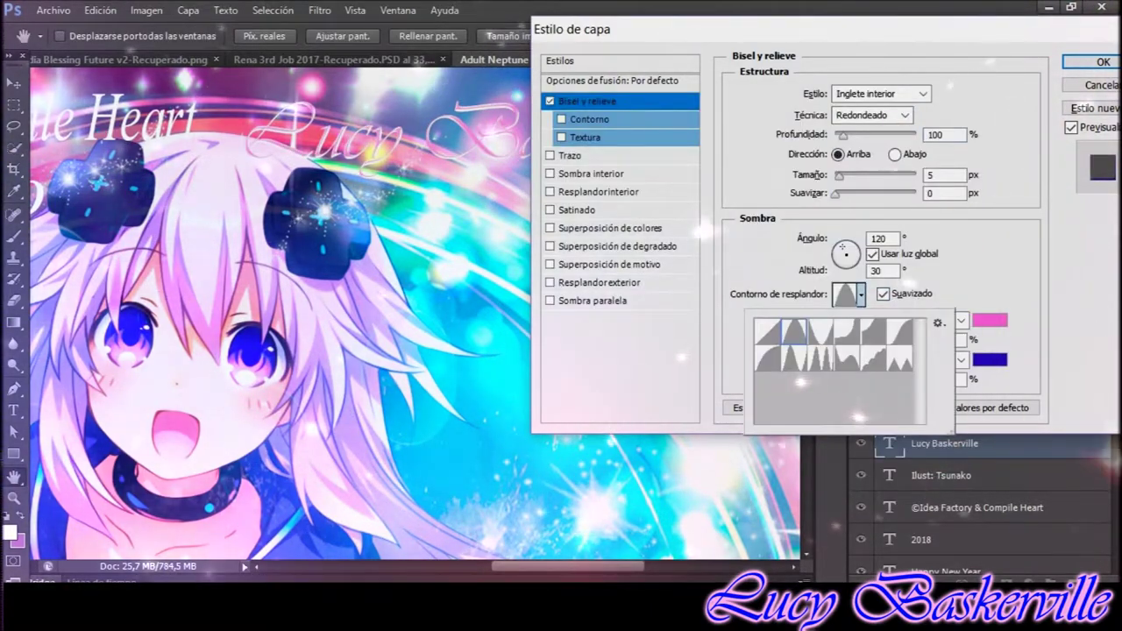
pyautogui.click(579, 119)
pyautogui.click(803, 96)
pyautogui.click(762, 175)
# Add a blue inner shadow with darker blending and an inner glow to the signature.
pyautogui.click(591, 172)
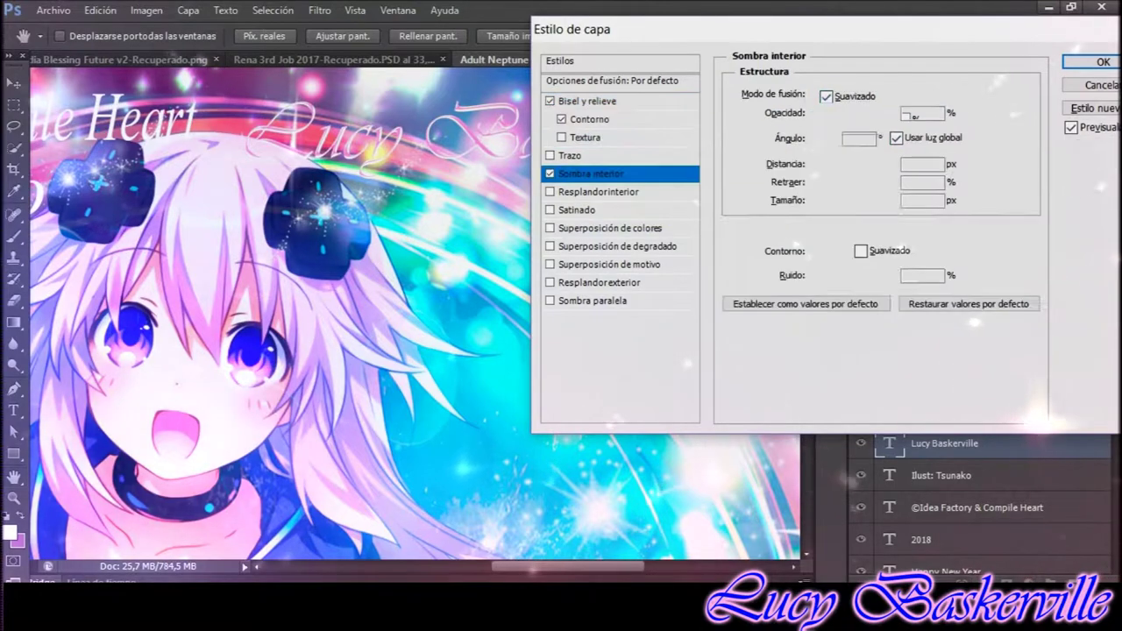
pyautogui.click(967, 92)
pyautogui.click(735, 160)
pyautogui.press('Return')
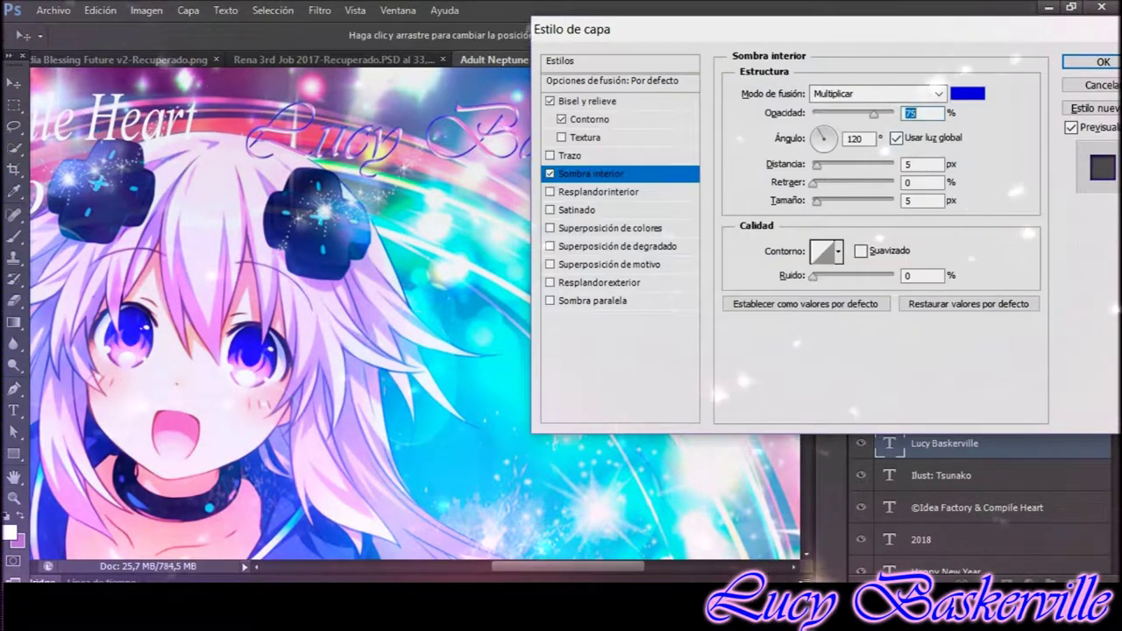
pyautogui.press('Down')
pyautogui.click(877, 93)
pyautogui.click(988, 225)
pyautogui.click(596, 191)
pyautogui.click(863, 151)
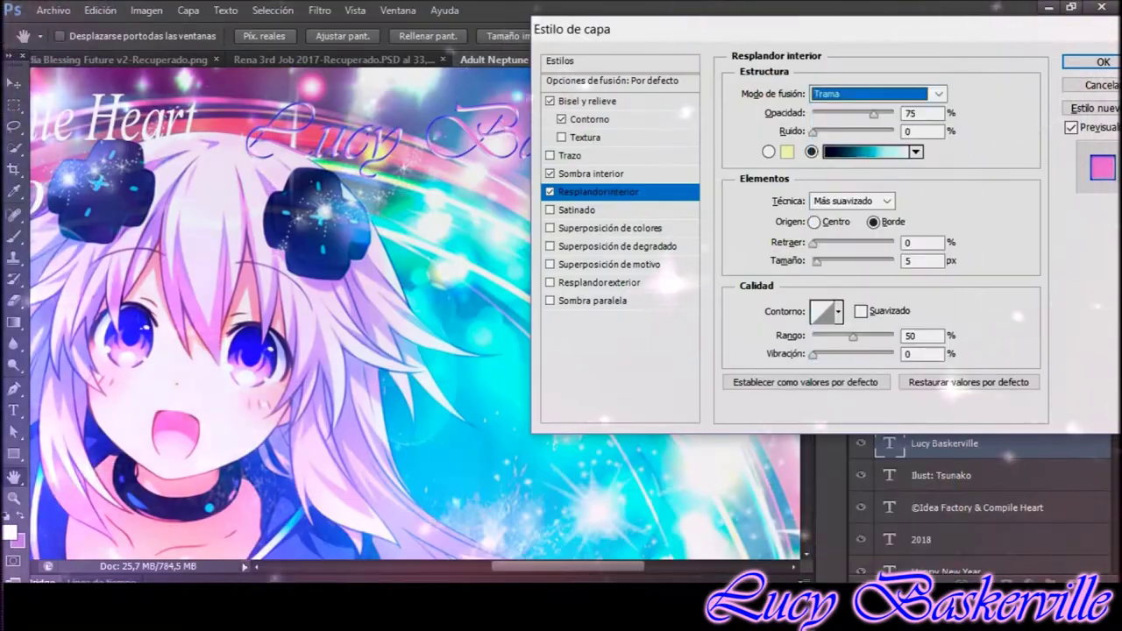
# Add a cyan Linear Dodge colour overlay at 58% and bring up the gradient overlay presets.
pyautogui.click(609, 228)
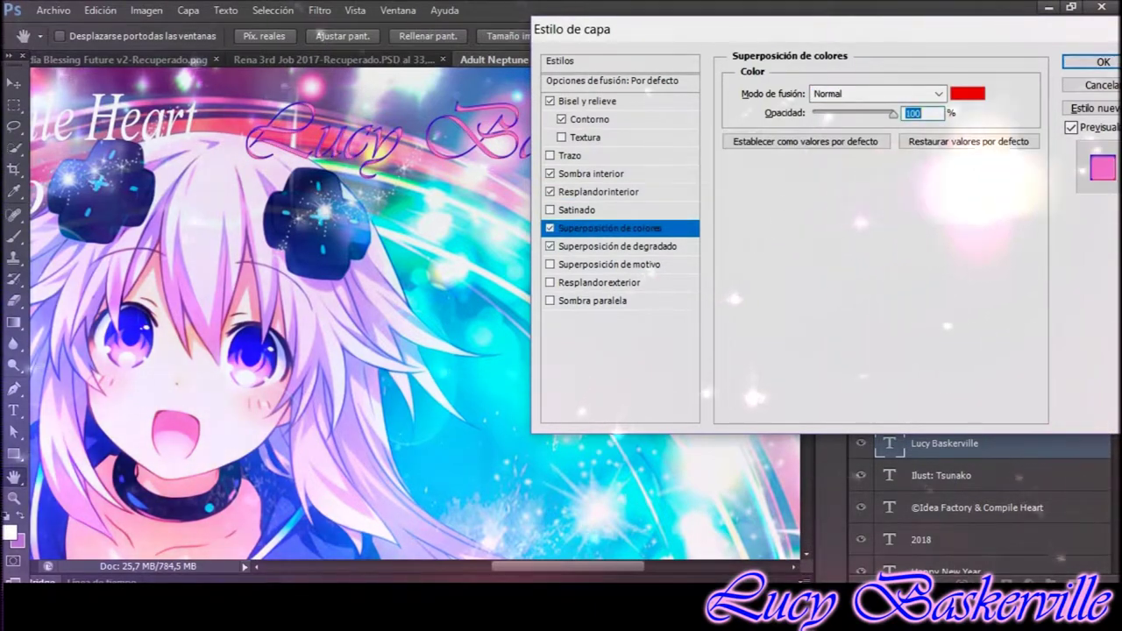
pyautogui.click(968, 93)
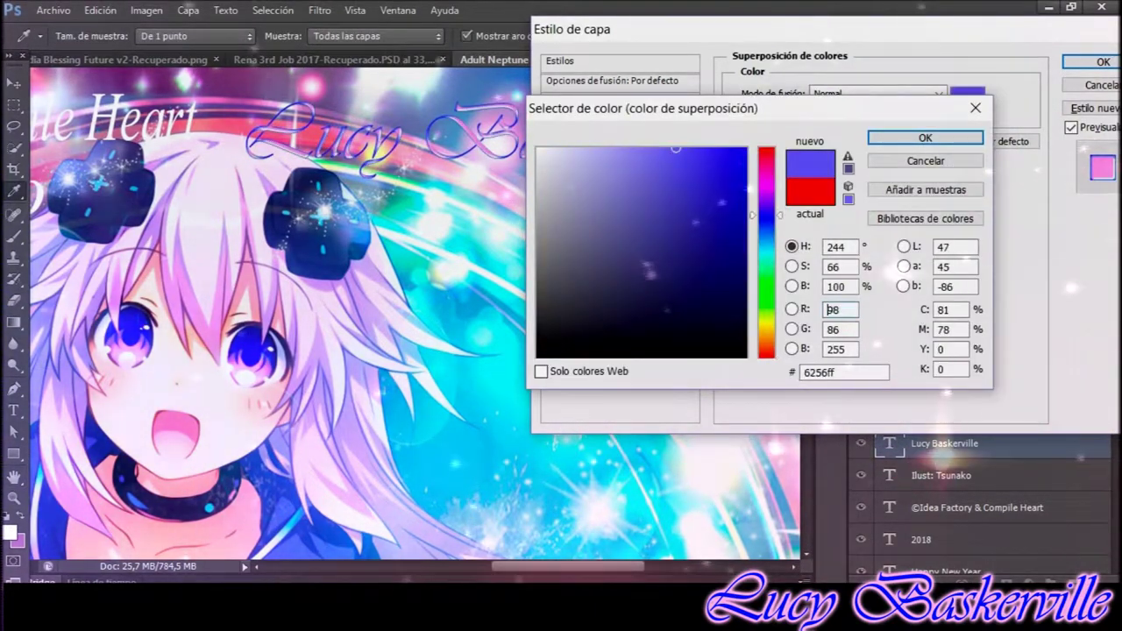
pyautogui.click(877, 93)
pyautogui.click(901, 463)
pyautogui.moveTo(892, 113); pyautogui.dragTo(858, 112)
pyautogui.press('Up')
pyautogui.press('Up')
pyautogui.press('Up')
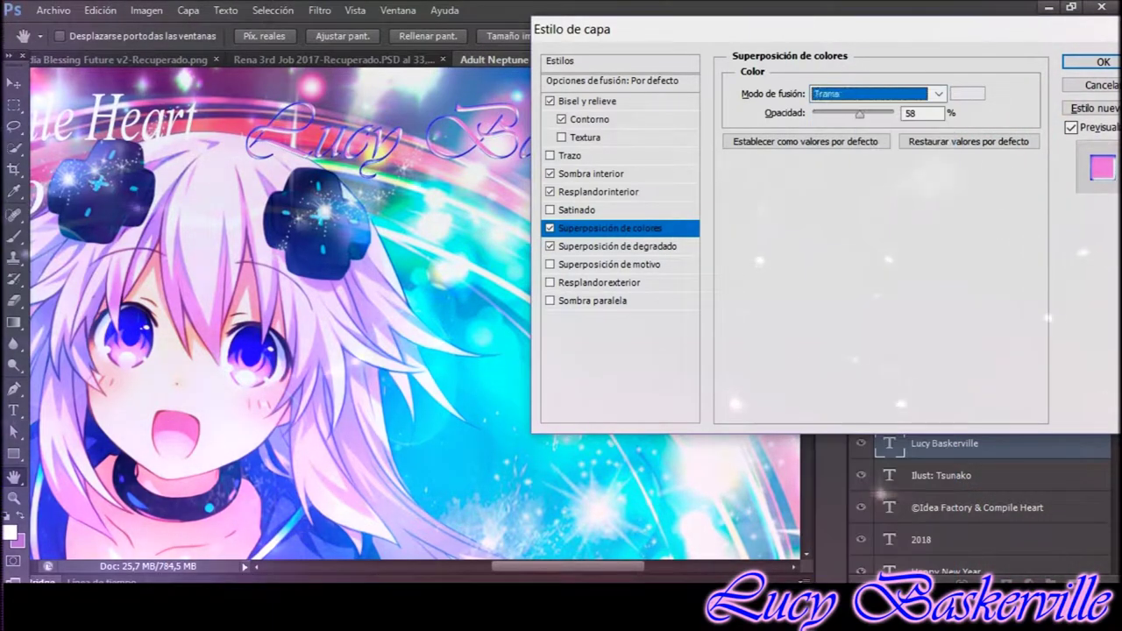
pyautogui.click(967, 93)
pyautogui.press('Return')
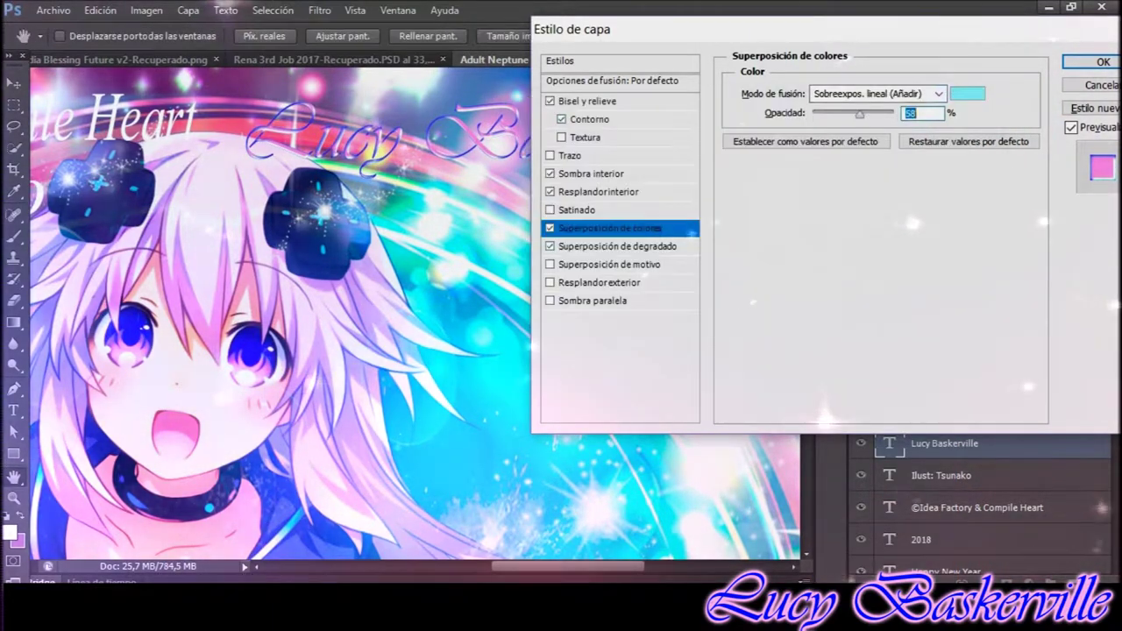
pyautogui.click(855, 131)
pyautogui.click(850, 131)
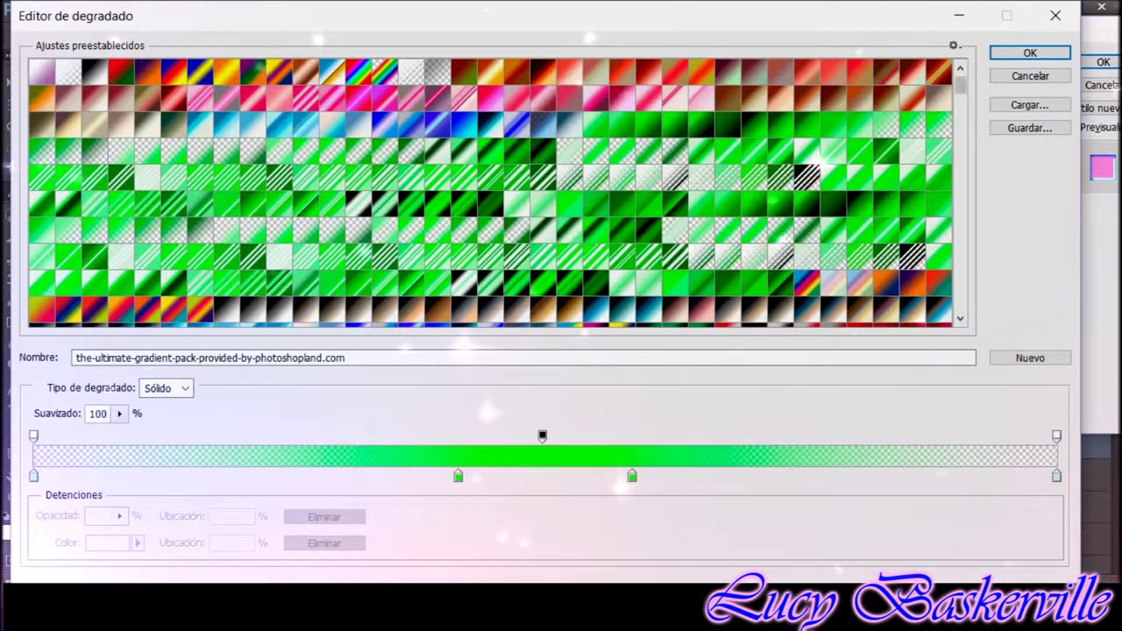
# Browse the Gradient Editor presets, then set the gradient overlay blend to Linear Dodge.
pyautogui.scroll(-5, 491, 193)
pyautogui.scroll(-2, 491, 193)
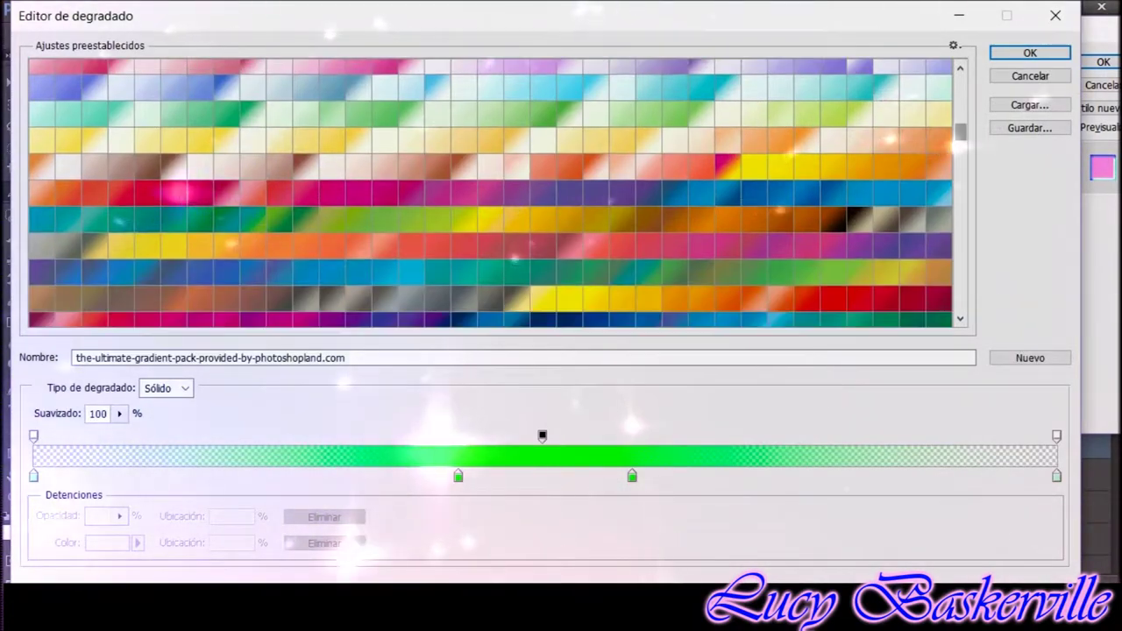
pyautogui.scroll(-3, 490, 193)
pyautogui.scroll(-3, 490, 193)
pyautogui.scroll(5, 491, 193)
pyautogui.scroll(-3, 491, 193)
pyautogui.scroll(3, 491, 193)
pyautogui.scroll(3, 491, 193)
pyautogui.scroll(-3, 491, 193)
pyautogui.scroll(-2, 491, 193)
pyautogui.scroll(-2, 490, 193)
pyautogui.scroll(-2, 491, 193)
pyautogui.scroll(-2, 491, 193)
pyautogui.scroll(-2, 491, 193)
pyautogui.scroll(-2, 491, 193)
pyautogui.scroll(-2, 491, 193)
pyautogui.scroll(-2, 490, 193)
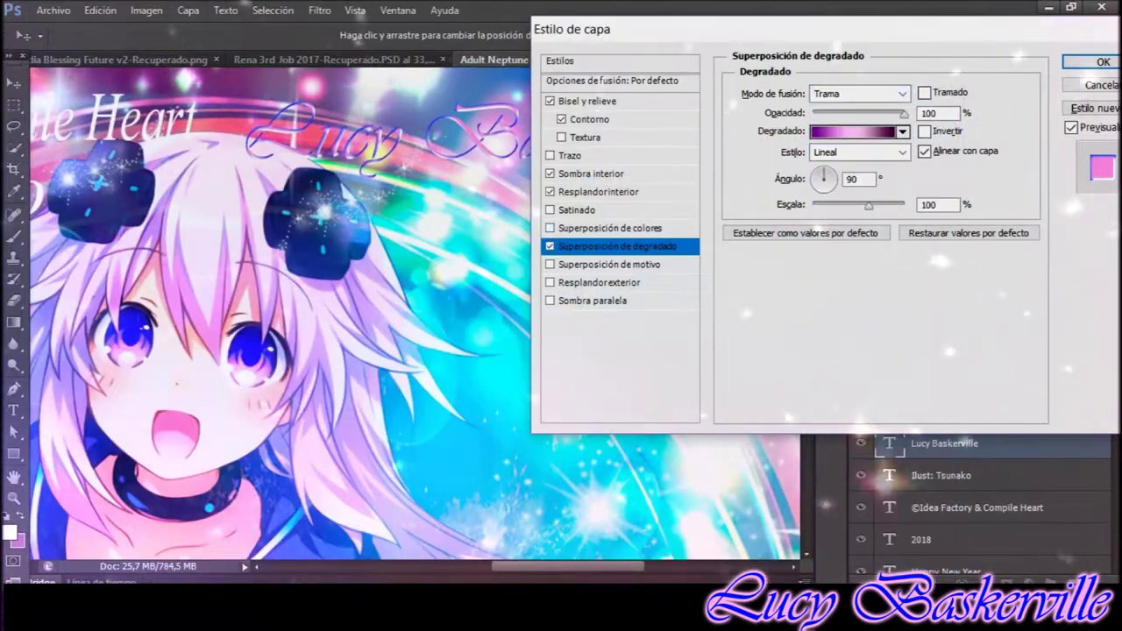
pyautogui.click(859, 93)
pyautogui.click(902, 308)
# Set the Bevel & Emboss highlight to Linear Dodge and make the bevel shadow purple.
pyautogui.click(587, 101)
pyautogui.click(899, 320)
pyautogui.click(885, 223)
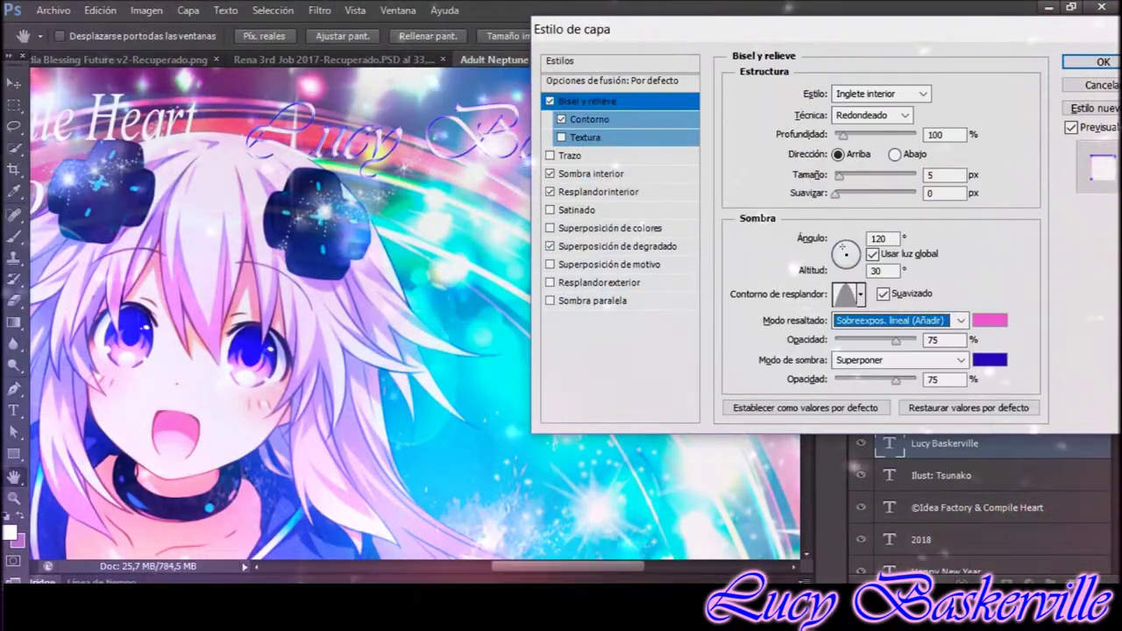
pyautogui.click(990, 320)
pyautogui.click(925, 138)
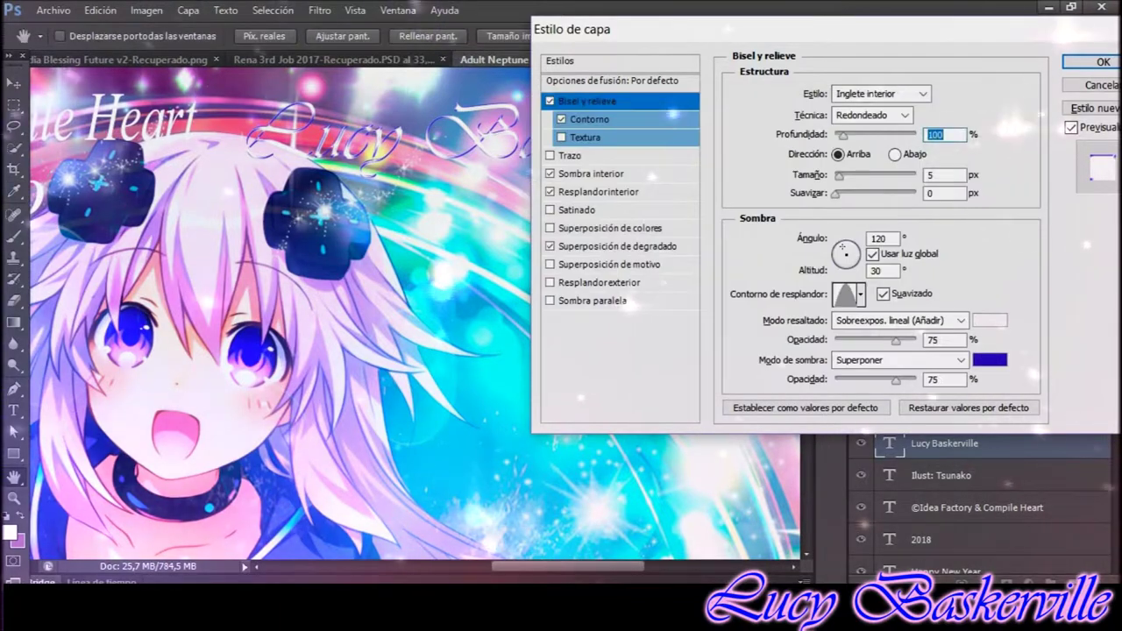
pyautogui.click(1000, 360)
pyautogui.click(698, 250)
pyautogui.press('Return')
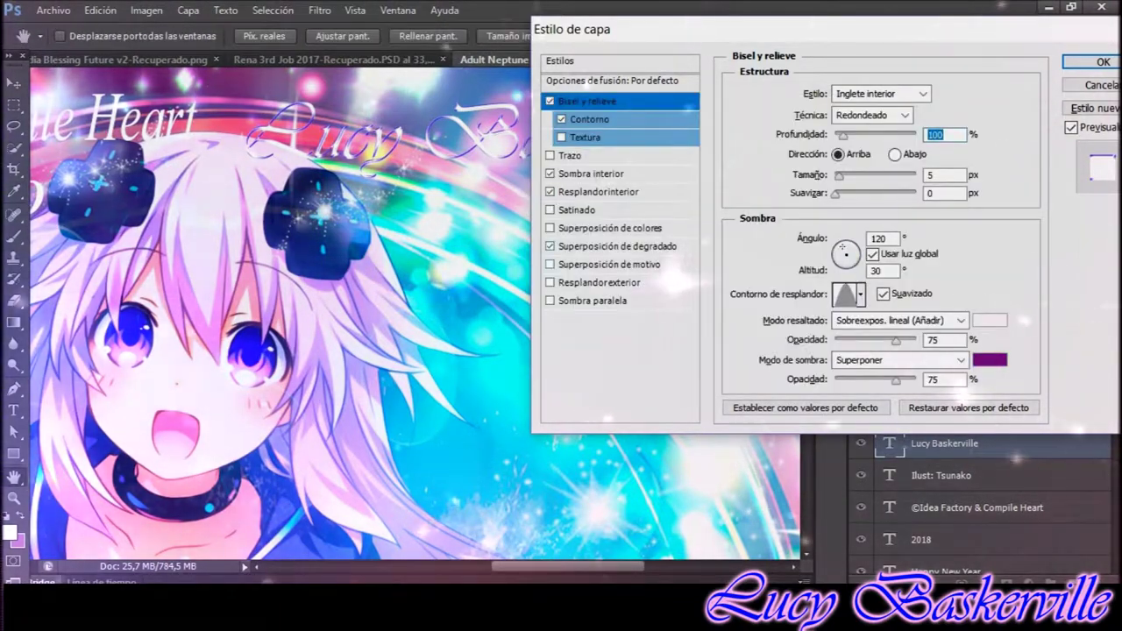
# Keep the gradient overlay at Linear Dodge, browse its presets, and bring up the inner shadow colour.
pyautogui.click(617, 245)
pyautogui.click(859, 93)
pyautogui.click(864, 308)
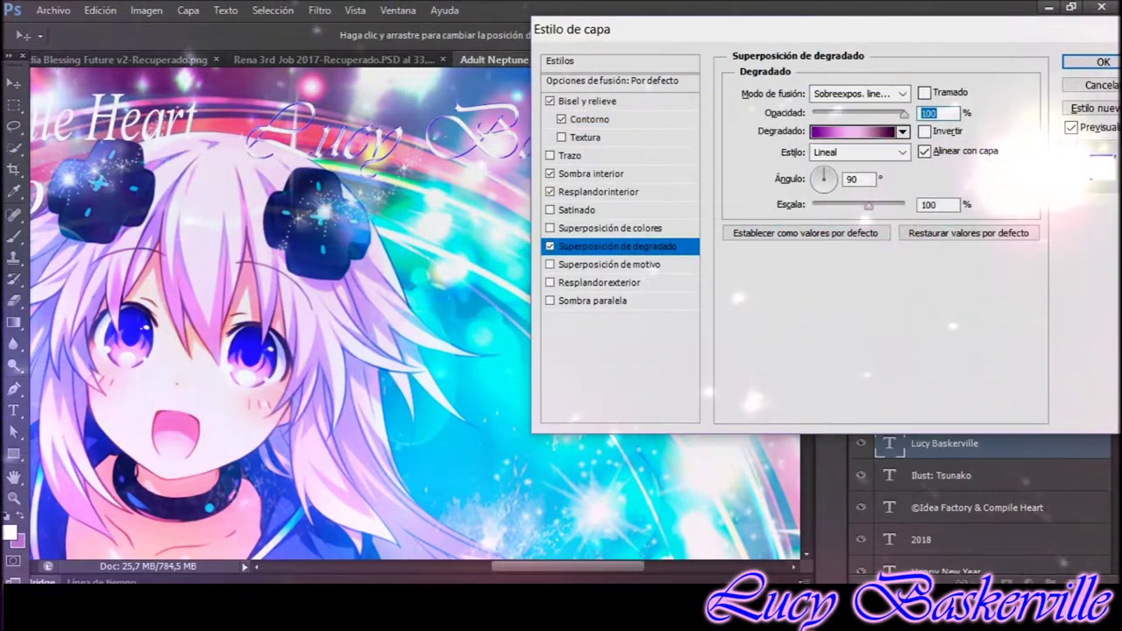
pyautogui.click(854, 131)
pyautogui.scroll(-5, 491, 192)
pyautogui.scroll(-5, 490, 193)
pyautogui.scroll(-5, 491, 193)
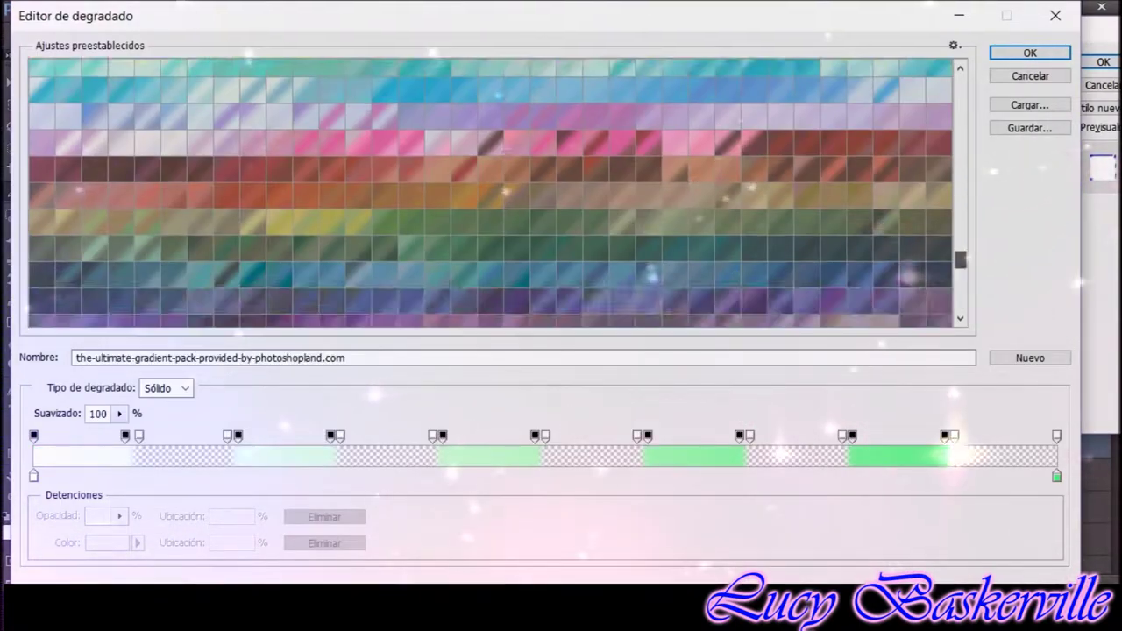
pyautogui.scroll(5, 491, 193)
pyautogui.scroll(5, 491, 192)
pyautogui.scroll(5, 491, 192)
pyautogui.scroll(5, 491, 192)
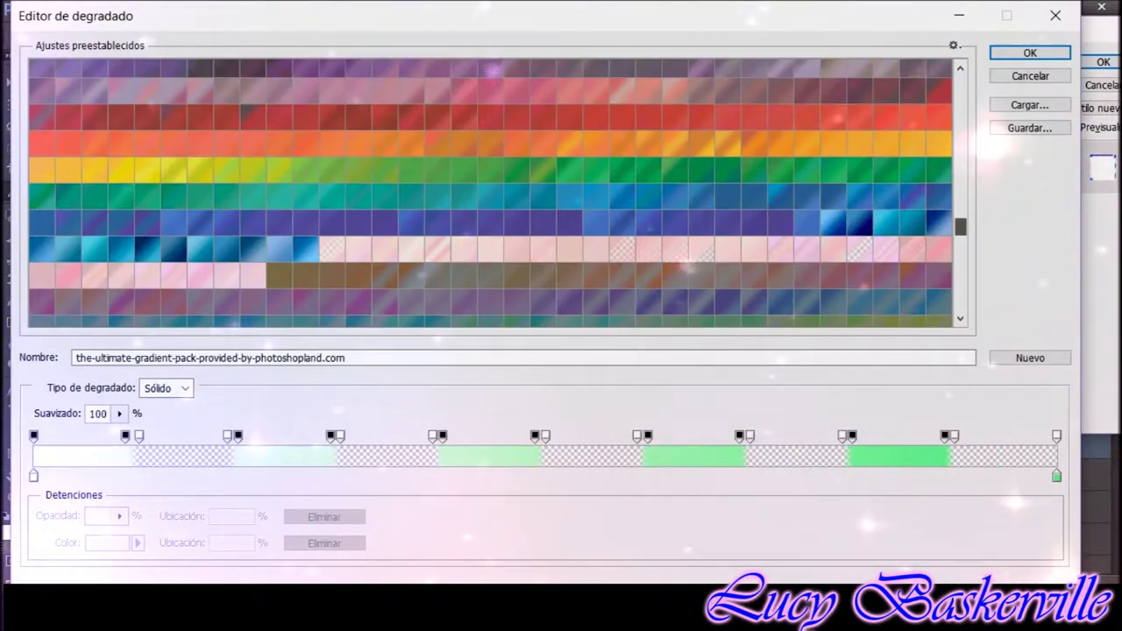
pyautogui.scroll(-5, 491, 193)
pyautogui.scroll(-5, 491, 193)
pyautogui.scroll(-5, 491, 192)
pyautogui.scroll(3, 491, 192)
pyautogui.press('Escape')
pyautogui.click(591, 173)
pyautogui.click(967, 93)
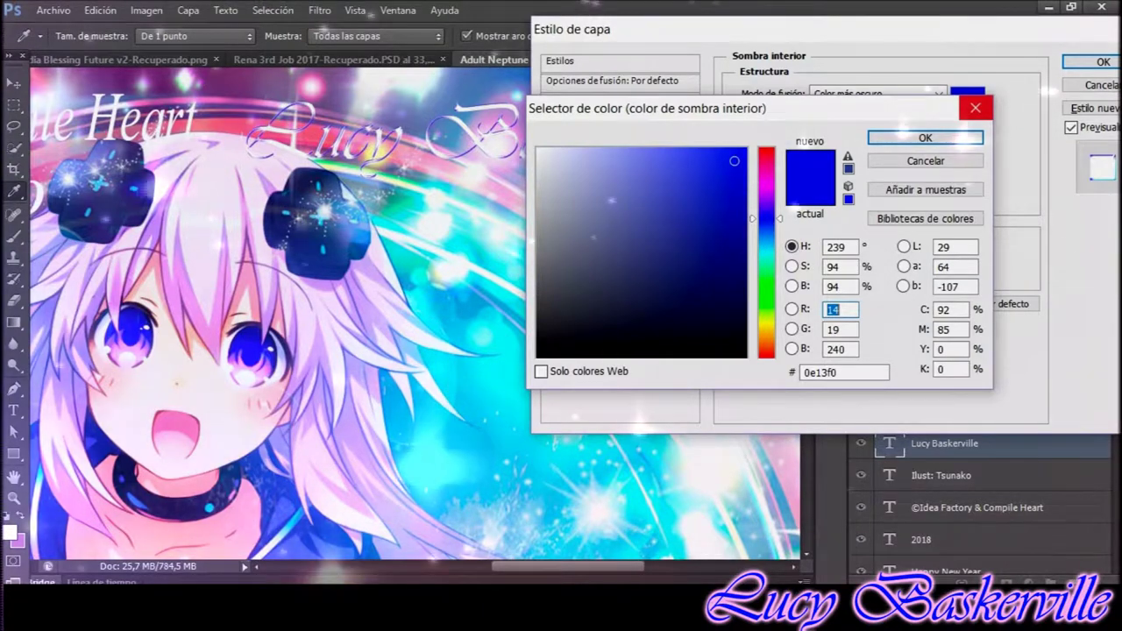
# Set the inner shadow colour to magenta 941787.
pyautogui.write('941787')
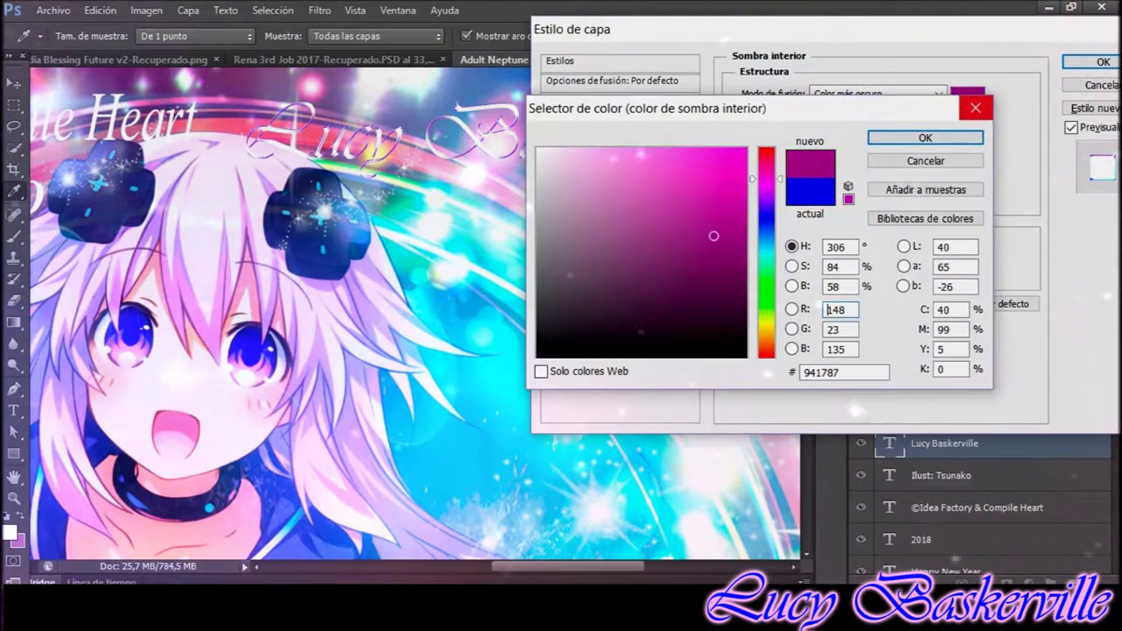
pyautogui.press('Return')
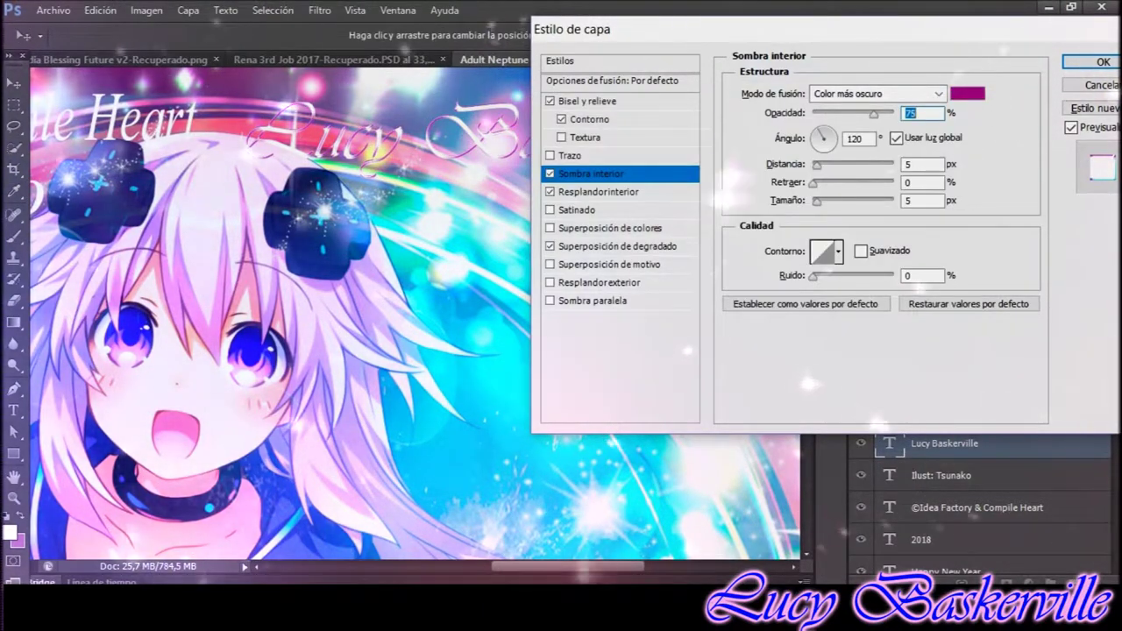
pyautogui.click(599, 191)
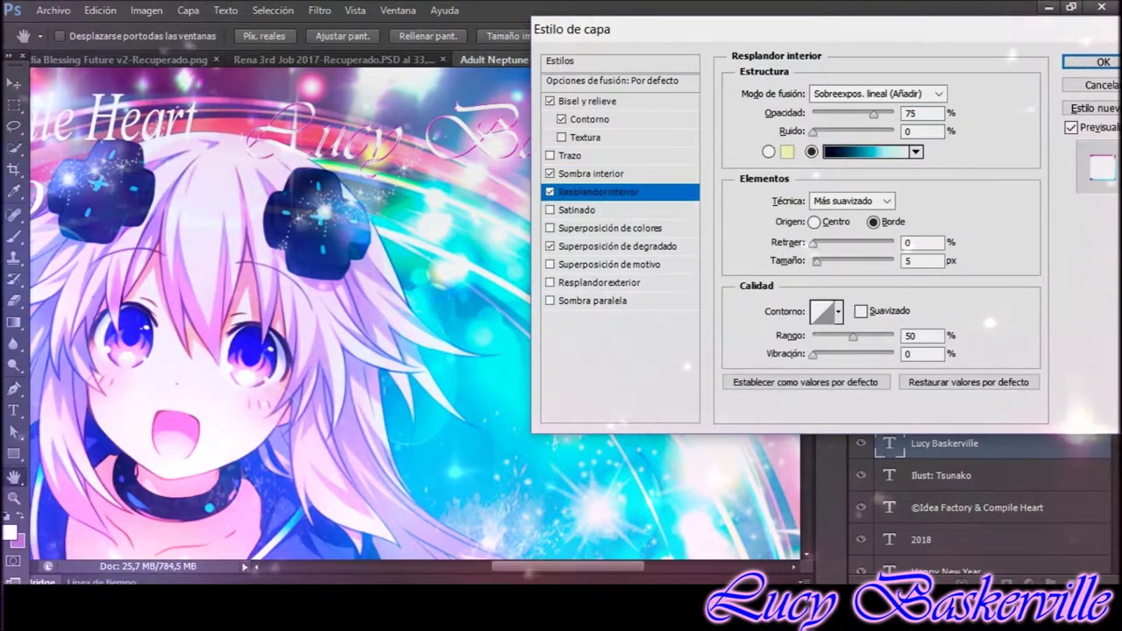
pyautogui.click(617, 246)
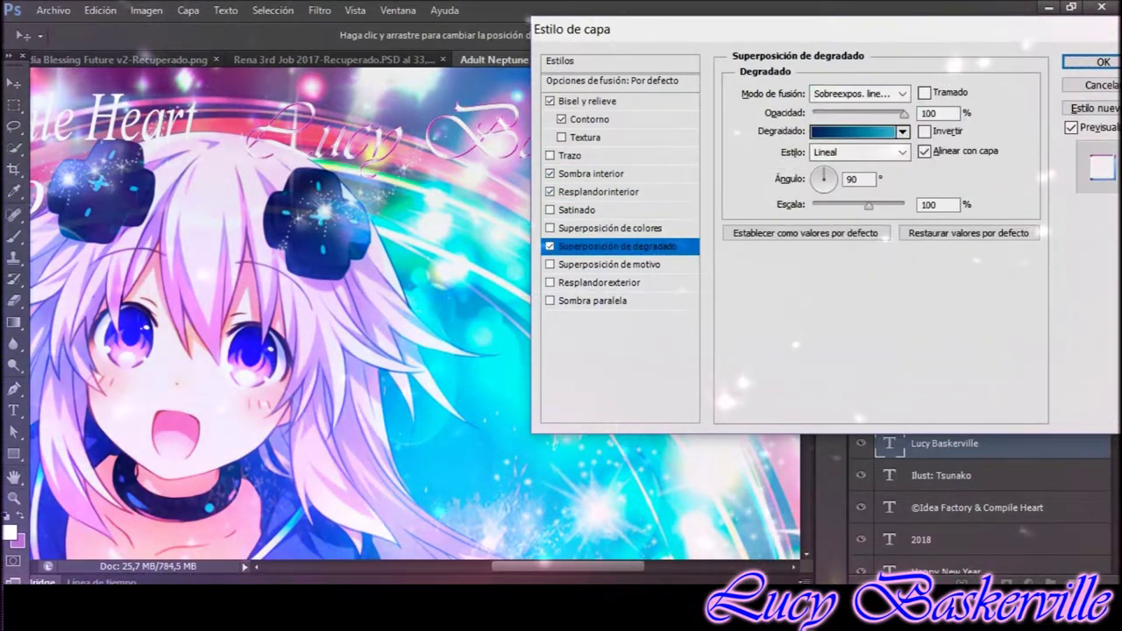
pyautogui.click(592, 172)
# Make the bevel highlight deep blue with a new blend mode and the shadow light cyan.
pyautogui.click(587, 101)
pyautogui.click(999, 320)
pyautogui.click(722, 206)
pyautogui.press('Return')
pyautogui.press('Up')
pyautogui.press('Up')
pyautogui.press('Up')
pyautogui.click(989, 359)
pyautogui.click(927, 138)
# Change the bevel gloss contour and switch the bevel shadow to dark teal.
pyautogui.click(861, 294)
pyautogui.click(819, 358)
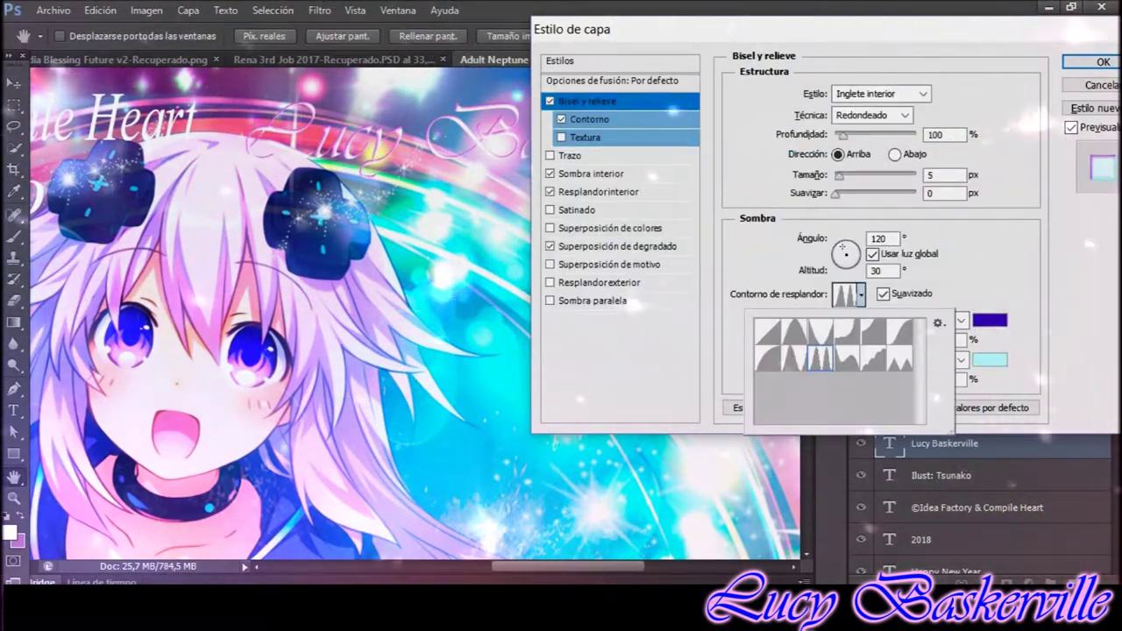
pyautogui.press('Return')
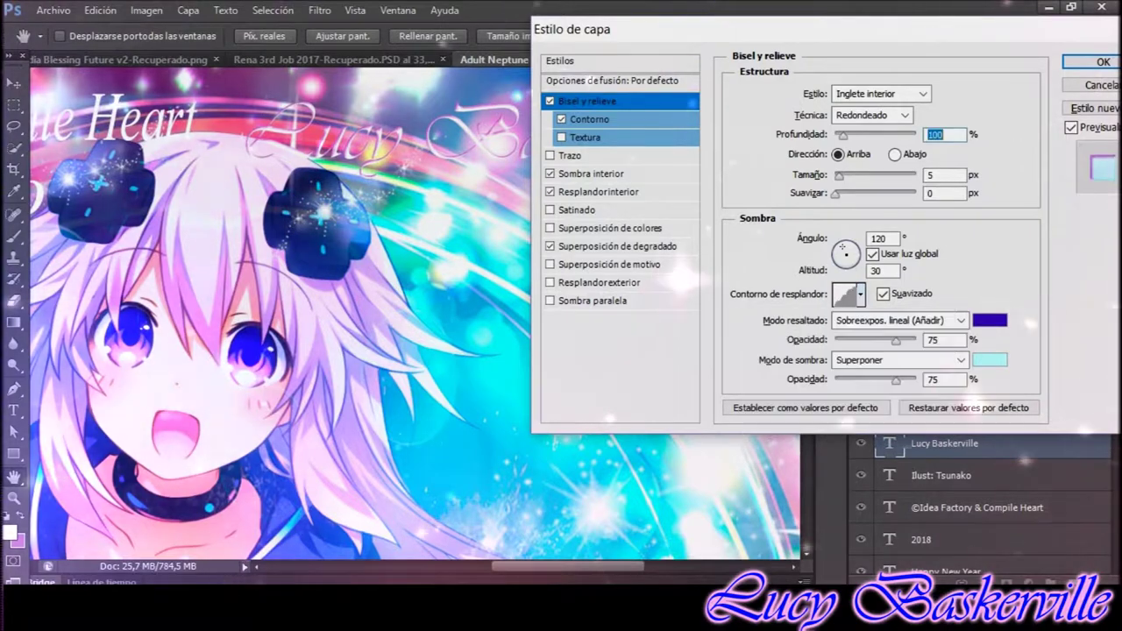
pyautogui.click(989, 320)
pyautogui.press('Escape')
pyautogui.click(989, 359)
pyautogui.click(738, 306)
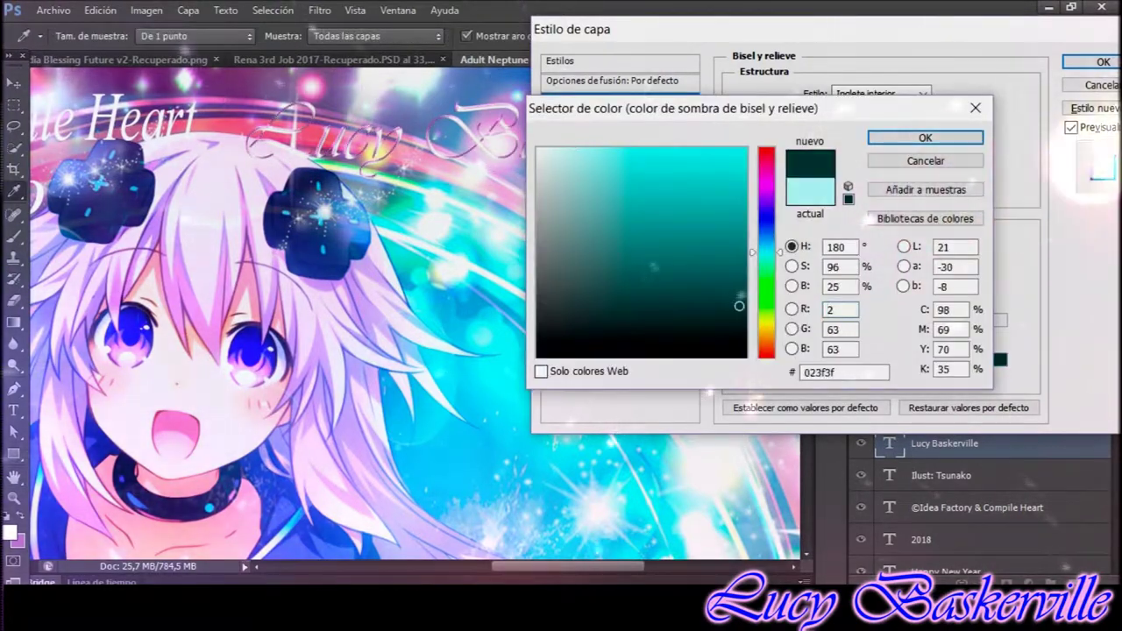
pyautogui.click(925, 137)
# Set the inner glow blend mode to Screen.
pyautogui.click(596, 191)
pyautogui.click(877, 94)
pyautogui.click(850, 255)
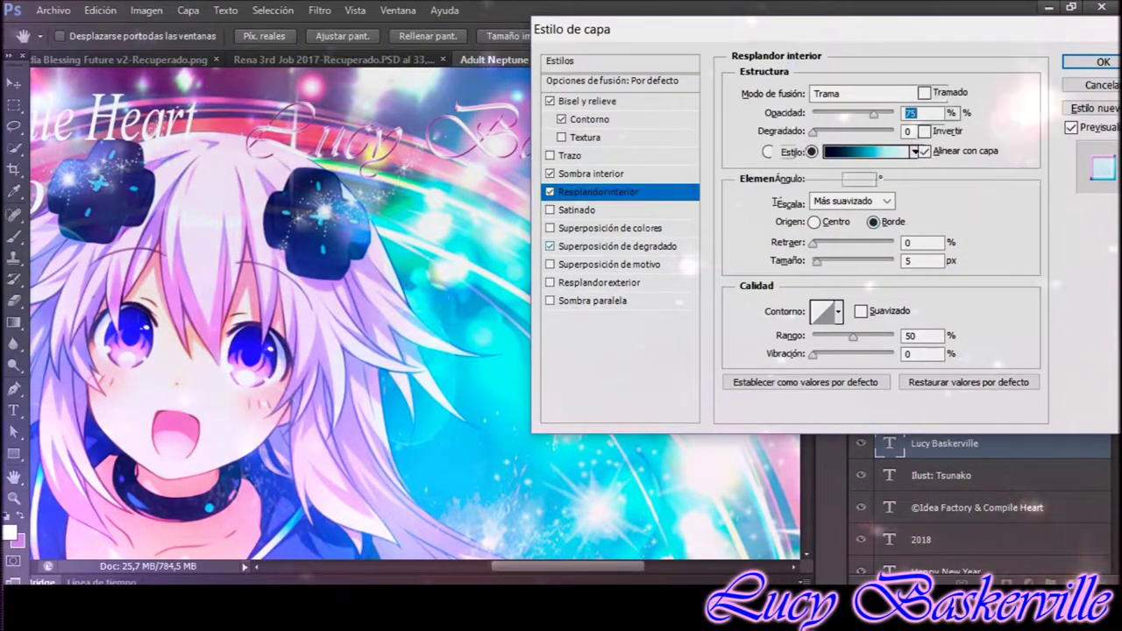
# Browse the gradient overlay presets to pick a purple gradient.
pyautogui.click(613, 245)
pyautogui.click(842, 137)
pyautogui.scroll(-5, 491, 192)
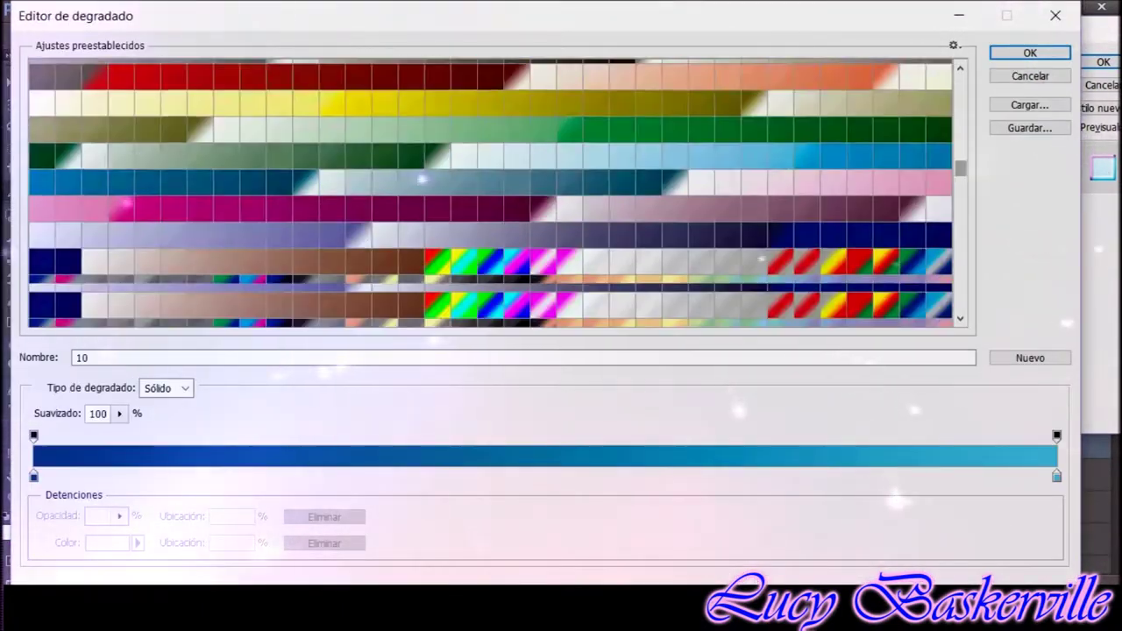
pyautogui.scroll(-5, 490, 192)
pyautogui.scroll(-5, 491, 193)
pyautogui.scroll(-5, 490, 193)
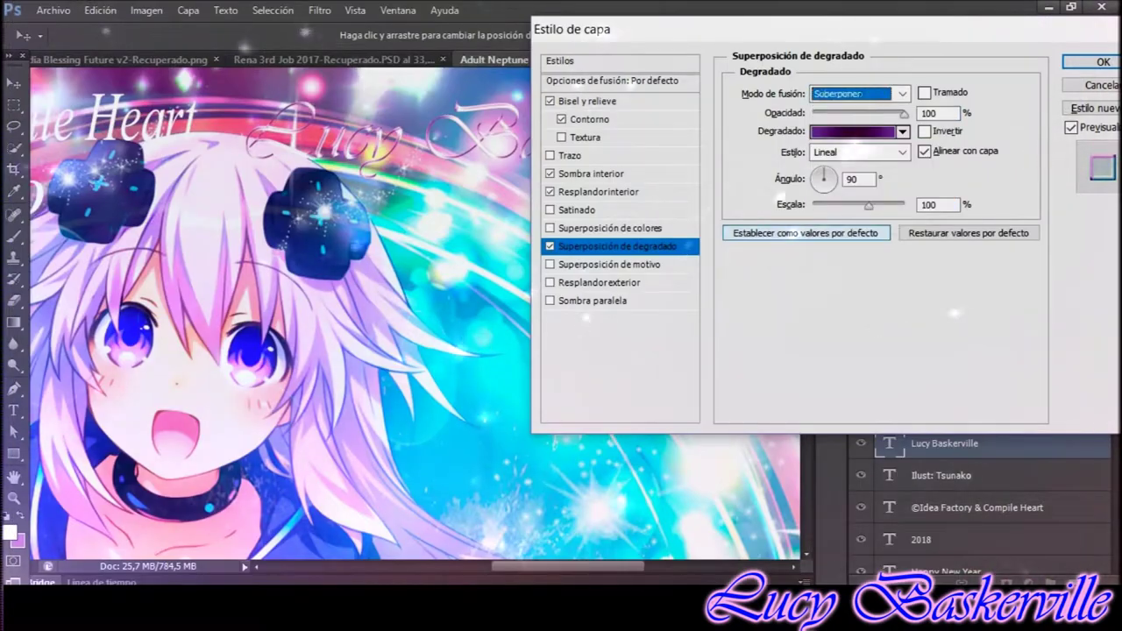
# Add a purple Hard Light (Luz fuerte) drop shadow with distance 1.
pyautogui.click(592, 300)
pyautogui.click(889, 391)
pyautogui.click(967, 92)
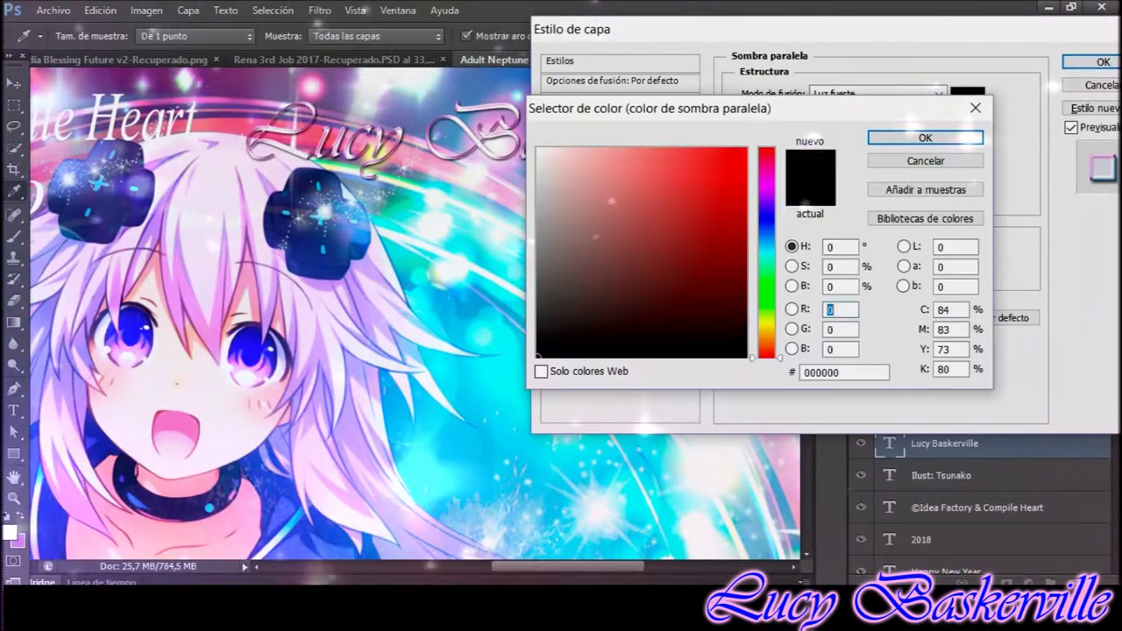
pyautogui.click(719, 193)
pyautogui.click(927, 138)
pyautogui.write('147,36')
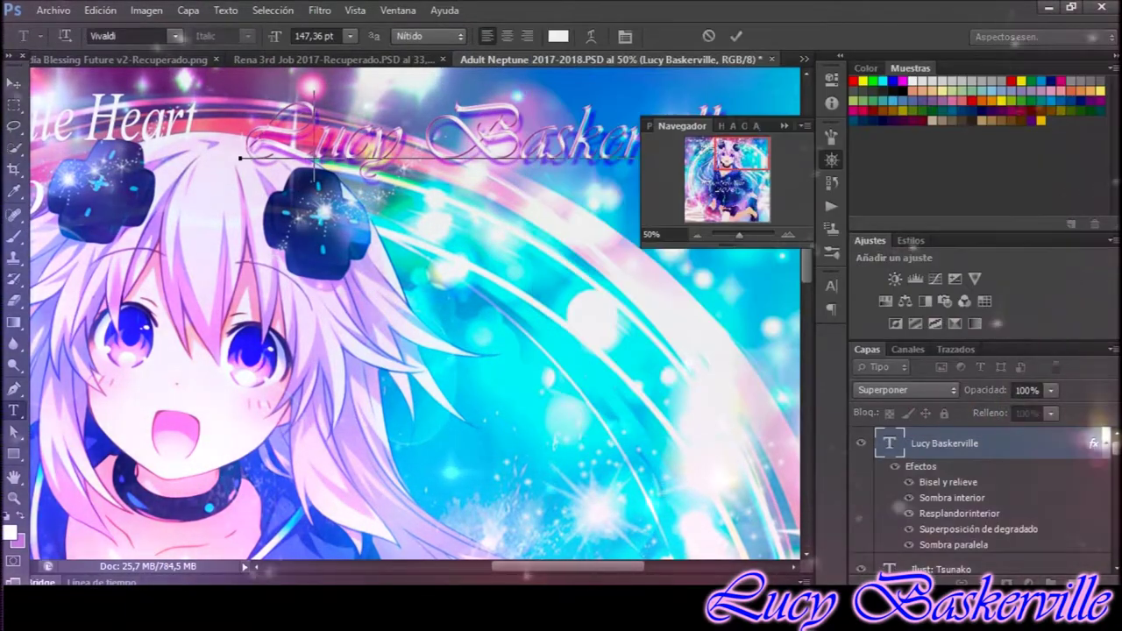
# Commit the signature text edit and step through the credit and 2018 layers.
pyautogui.click(557, 36)
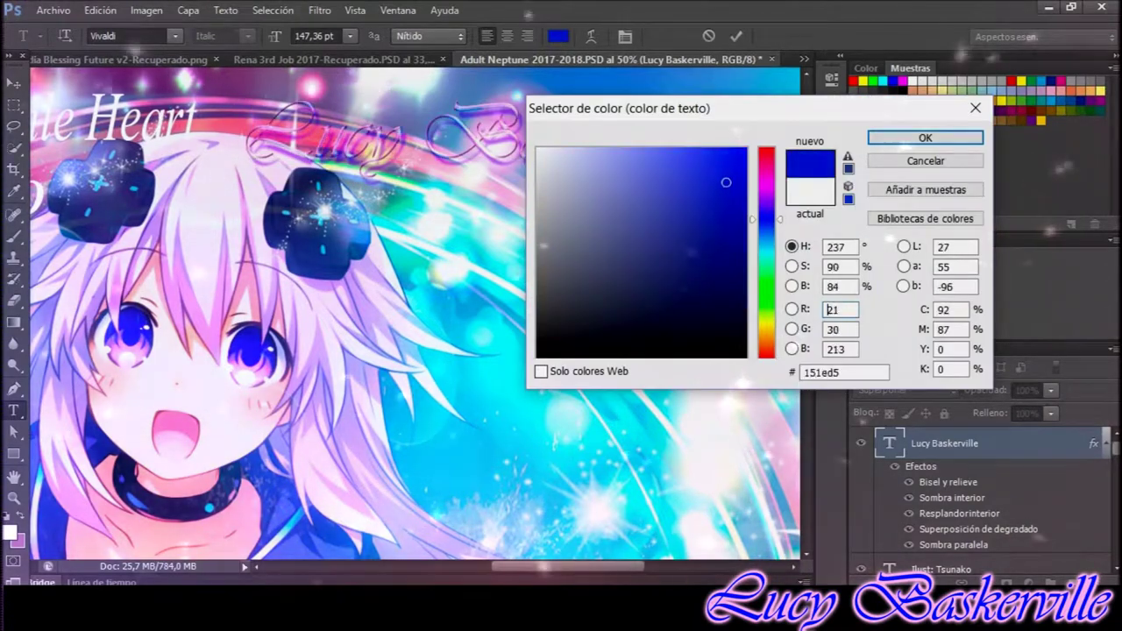
pyautogui.press('Return')
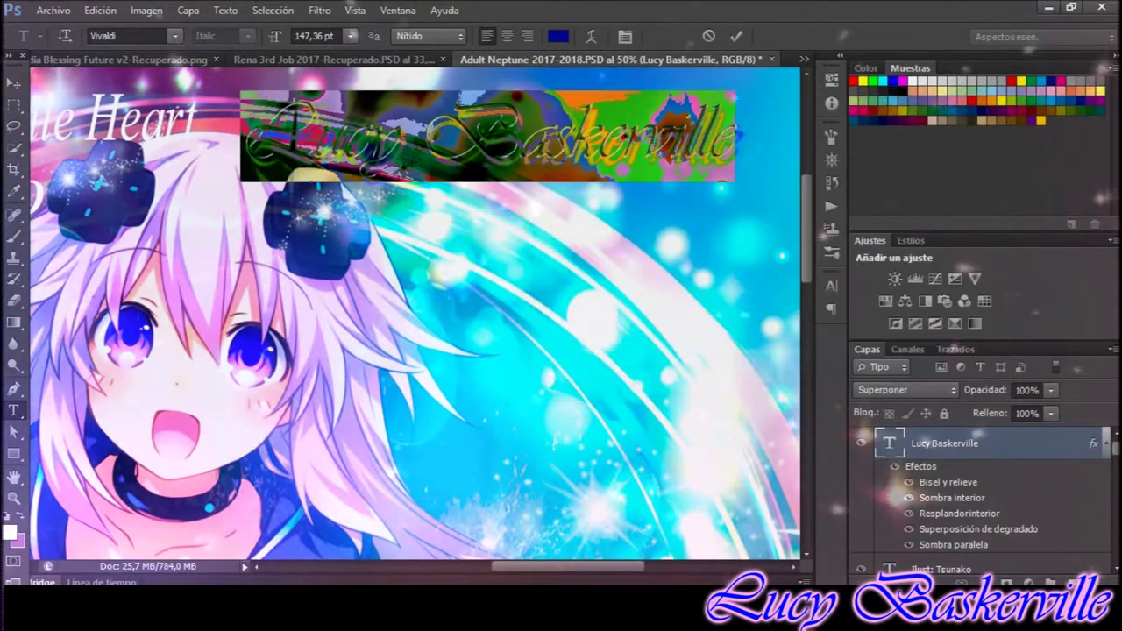
pyautogui.hotkey('ctrl', 'Return')
pyautogui.click(943, 476)
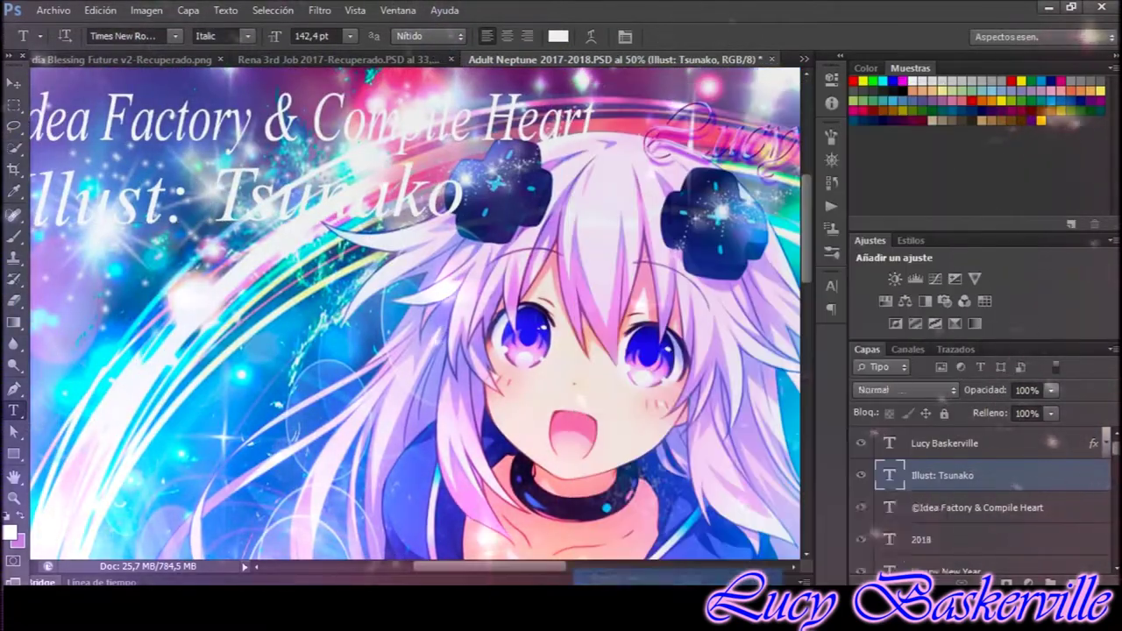
pyautogui.click(973, 507)
pyautogui.click(920, 539)
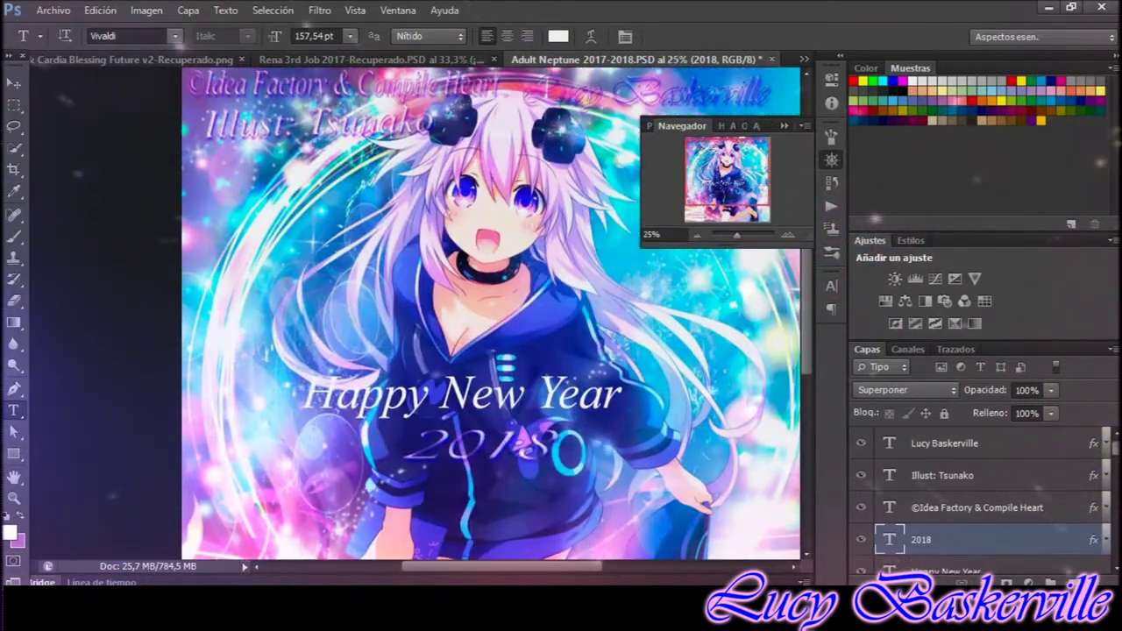
pyautogui.rightClick(956, 557)
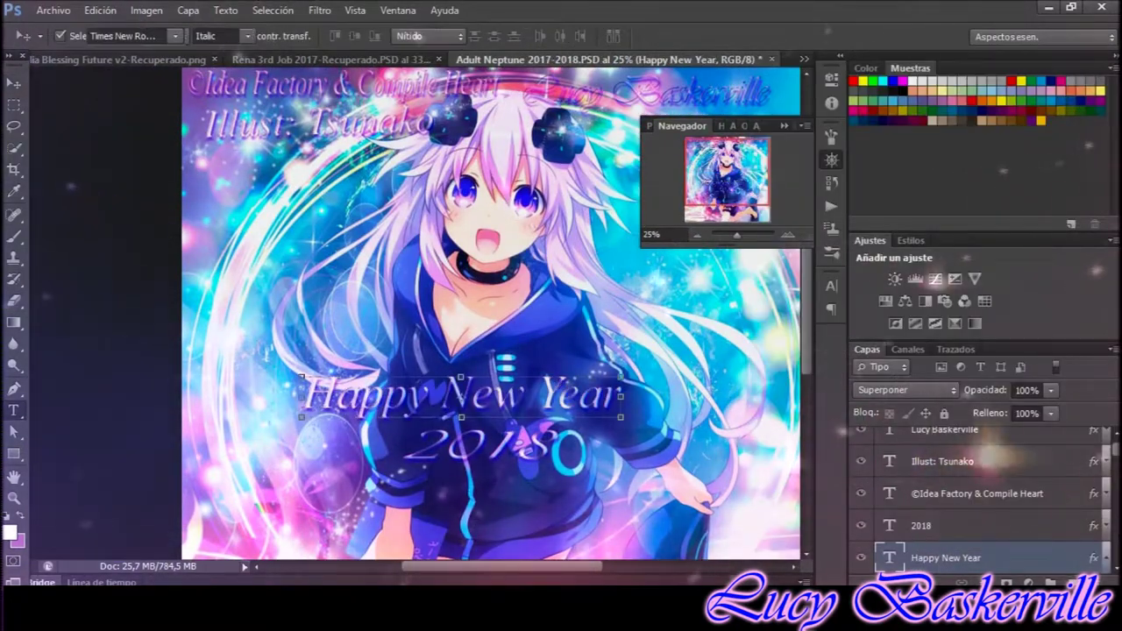
# Add exclamation marks to the Happy New Year text and enlarge it.
pyautogui.click(316, 399)
pyautogui.hotkey('ctrl', 'Return')
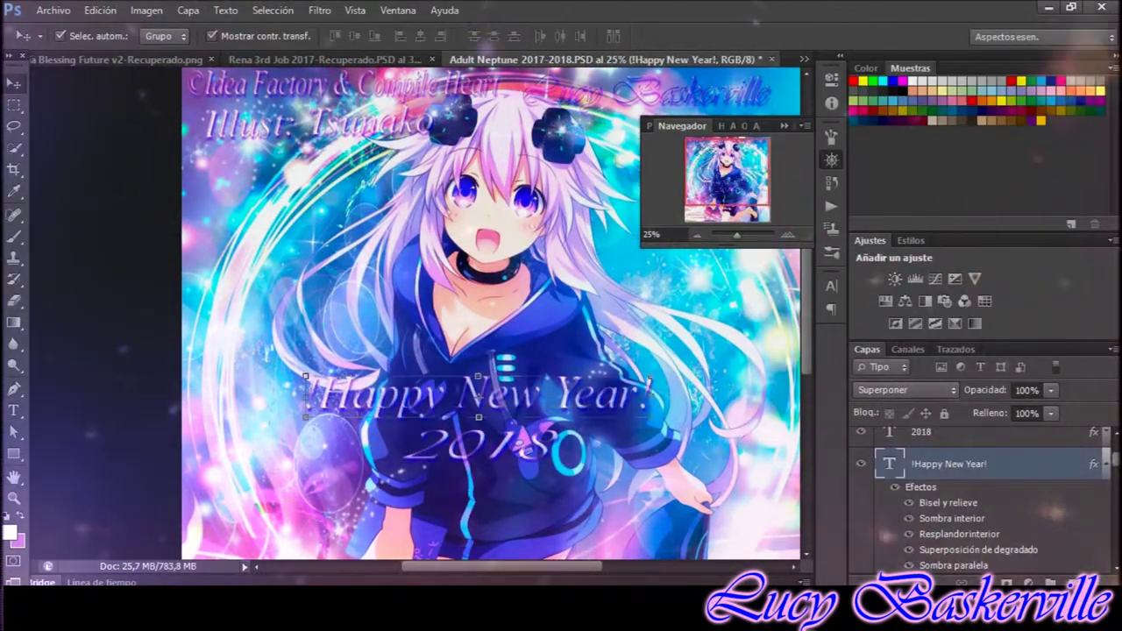
pyautogui.moveTo(653, 376); pyautogui.dragTo(692, 363)
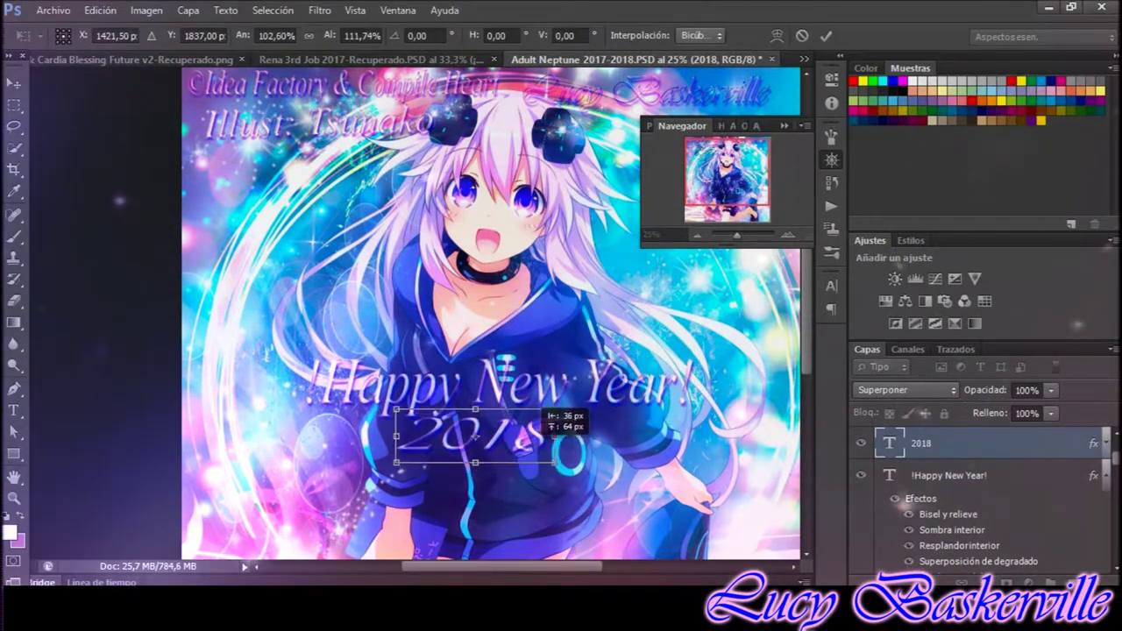
pyautogui.press('Return')
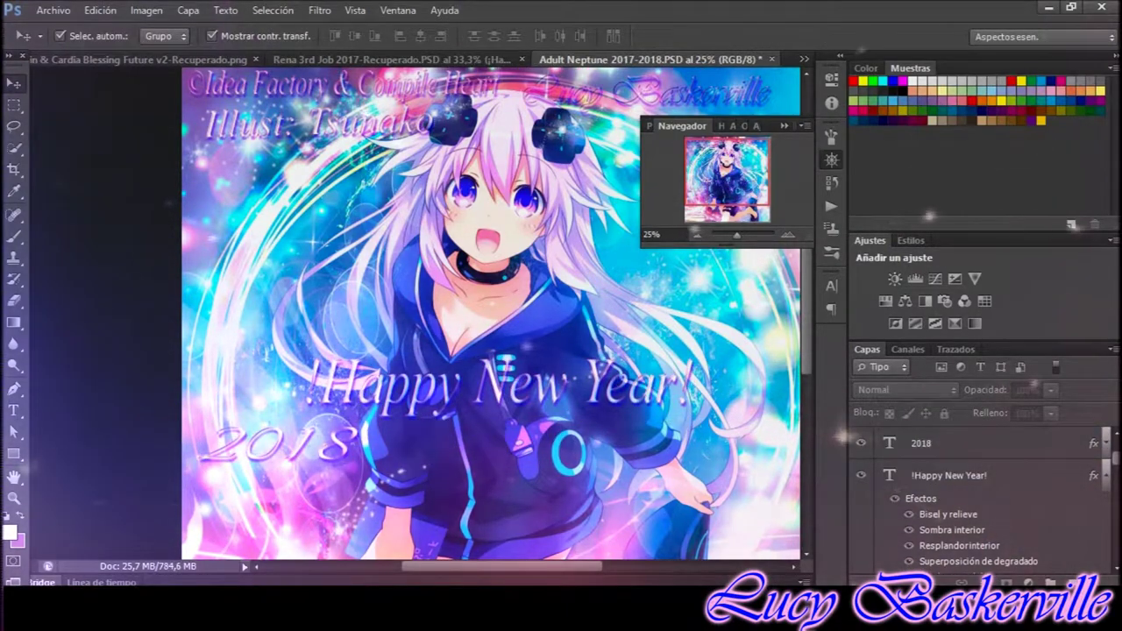
# Warp the 2018 text with a gently flattened Arco (arc) style.
pyautogui.click(280, 438)
pyautogui.hotkey('ctrl', 't')
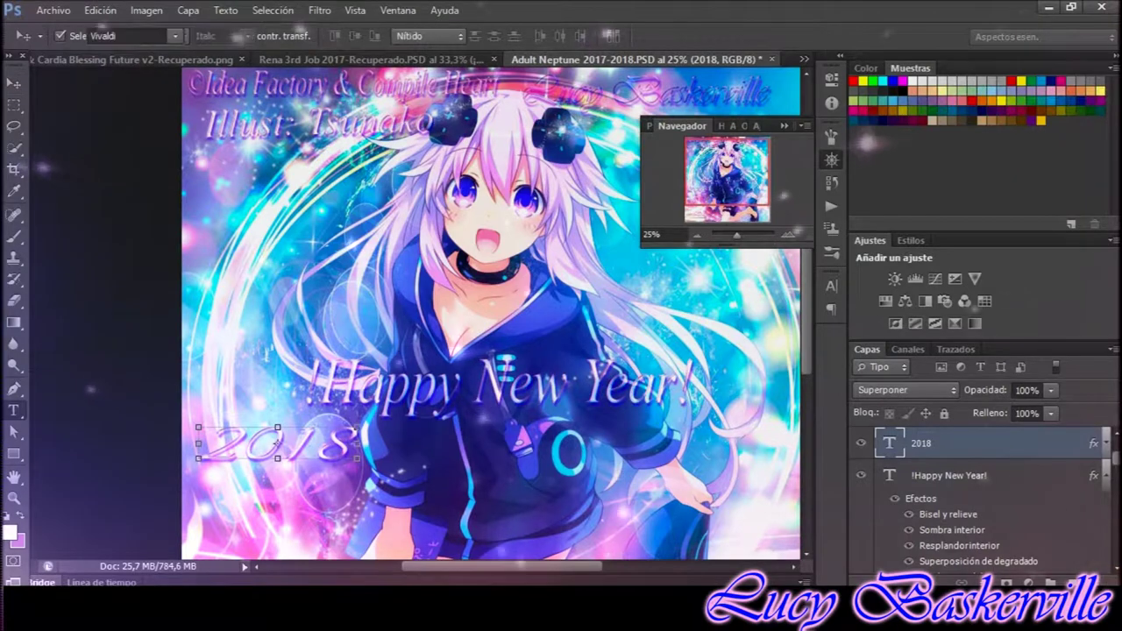
pyautogui.hotkey('ctrl', 'Return')
pyautogui.hotkey('ctrl', 't')
pyautogui.rightClick(317, 128)
pyautogui.click(351, 258)
pyautogui.click(210, 35)
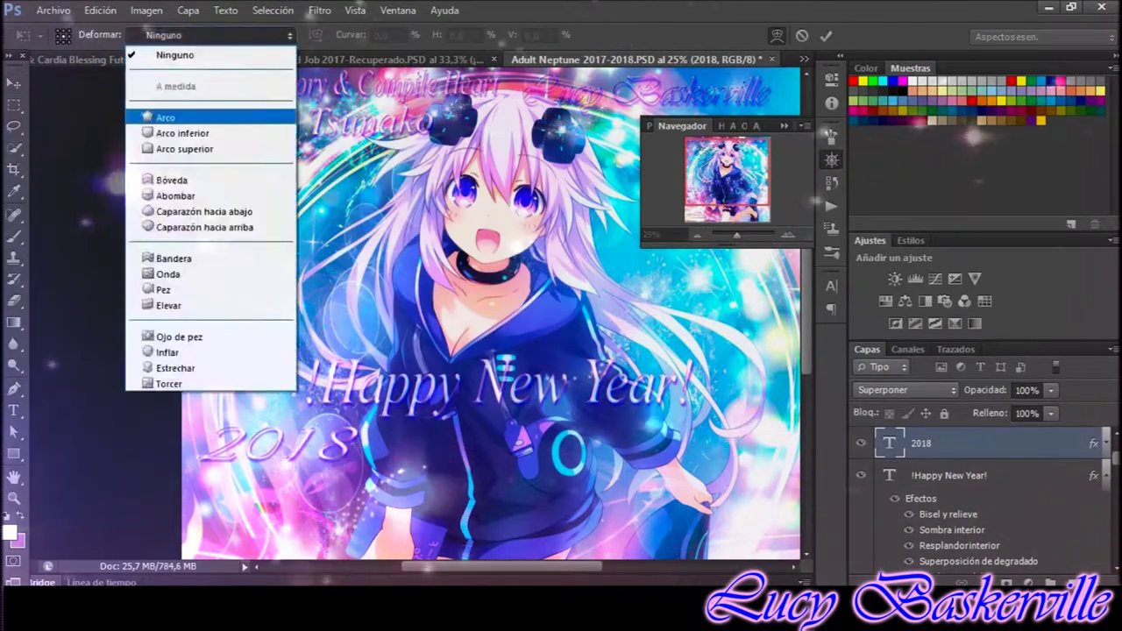
pyautogui.click(163, 115)
pyautogui.moveTo(277, 417); pyautogui.dragTo(277, 414)
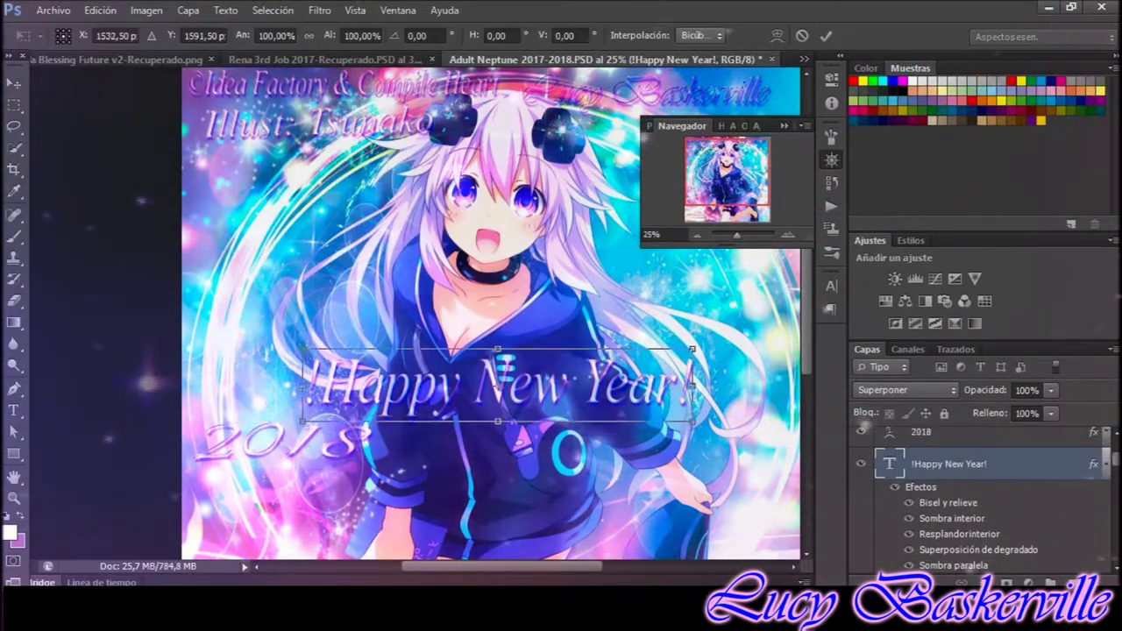
pyautogui.hotkey('ctrl', 't')
# Move 2018 back centred beneath the Happy New Year greeting.
pyautogui.moveTo(443, 456); pyautogui.dragTo(565, 431)
pyautogui.press('Return')
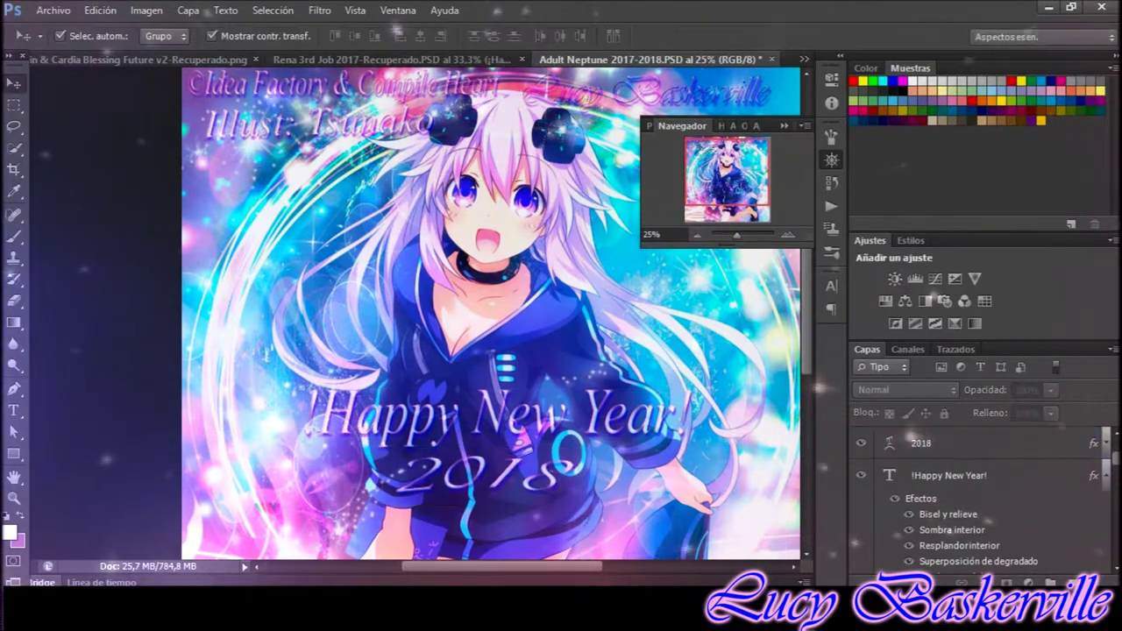
pyautogui.scroll(-3, 491, 350)
pyautogui.click(476, 179)
# Add a Color Balance layer, trying then deleting a -35 Brightness/Contrast layer.
pyautogui.click(905, 301)
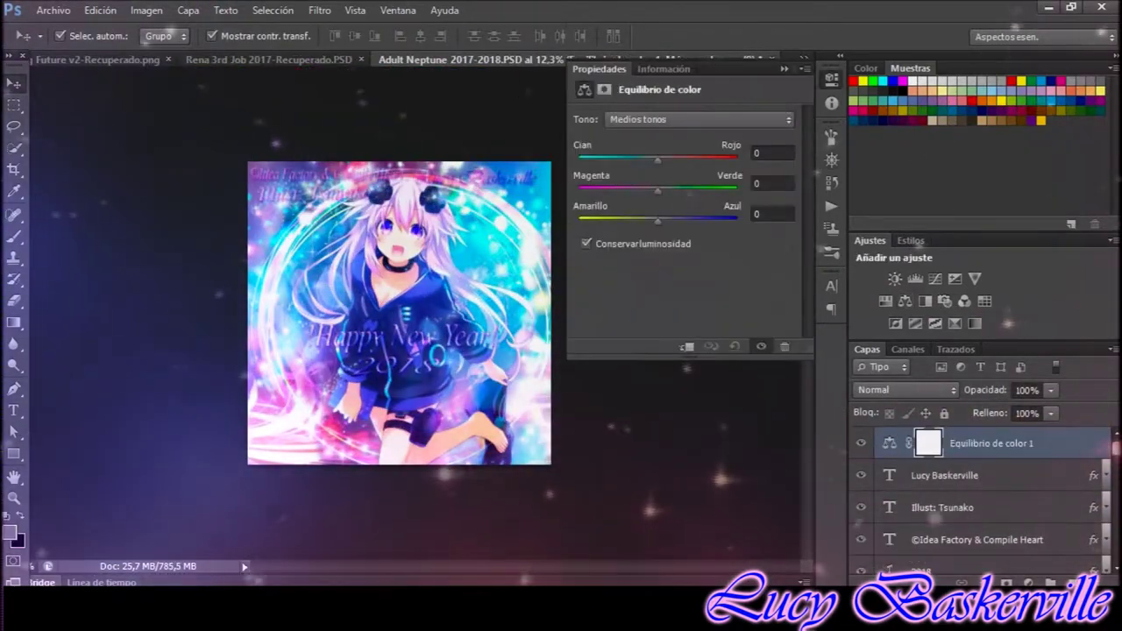
pyautogui.click(894, 278)
pyautogui.moveTo(684, 162); pyautogui.dragTo(659, 162)
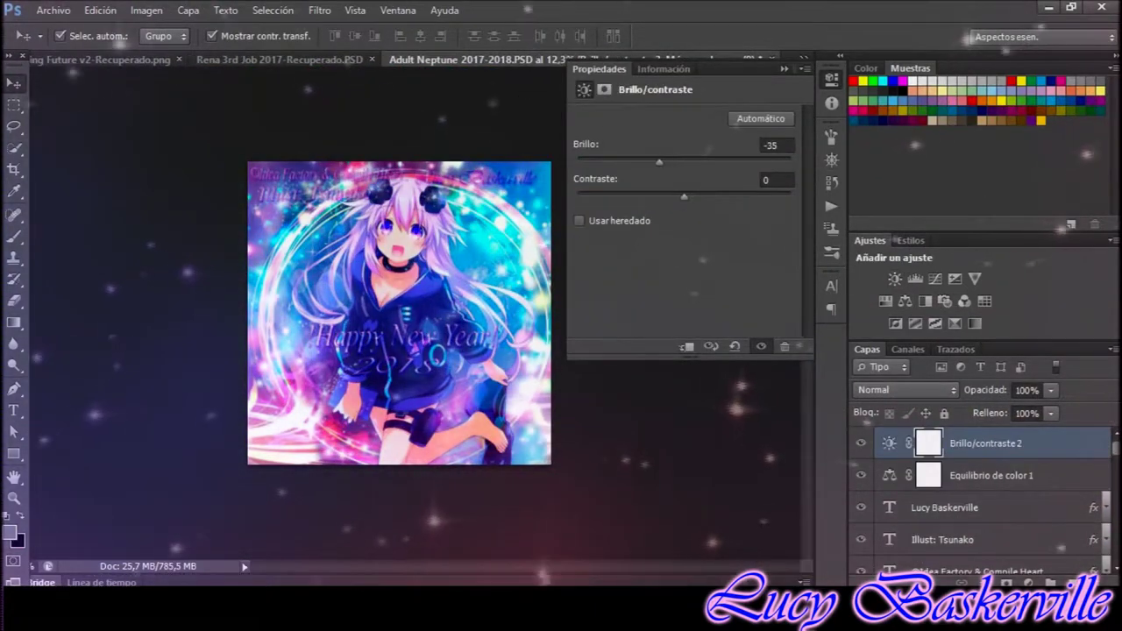
pyautogui.press('Delete')
# Add a Curves layer deepening midtones in Color más oscuro mode, and set Capa 7 to Luz suave.
pyautogui.click(934, 279)
pyautogui.moveTo(701, 242); pyautogui.dragTo(748, 210)
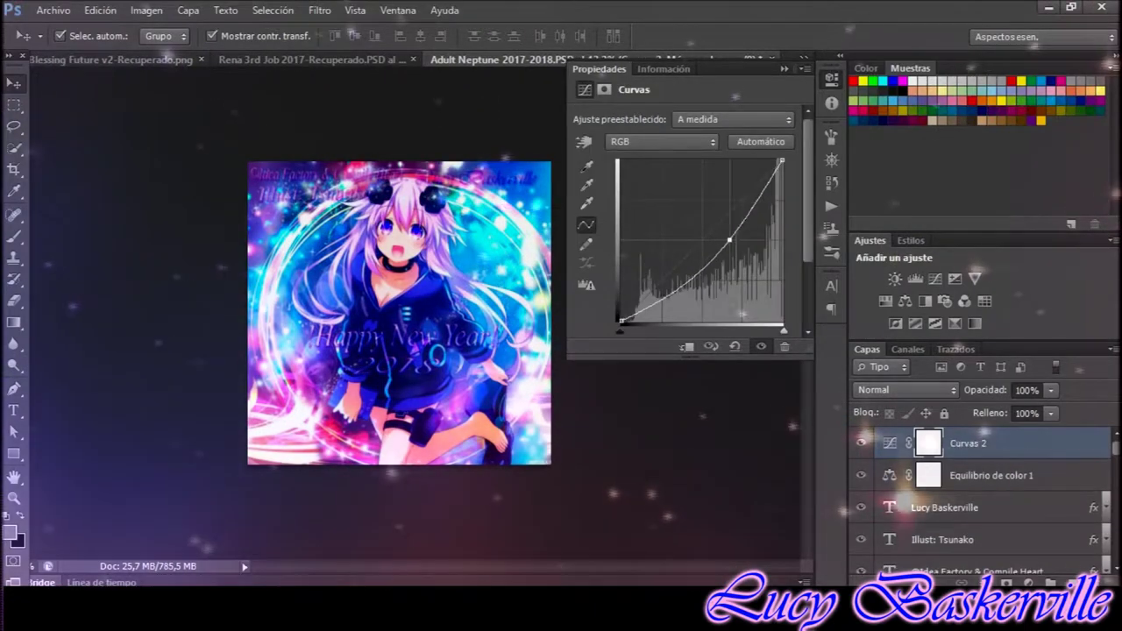
pyautogui.click(905, 390)
pyautogui.click(964, 148)
pyautogui.click(831, 160)
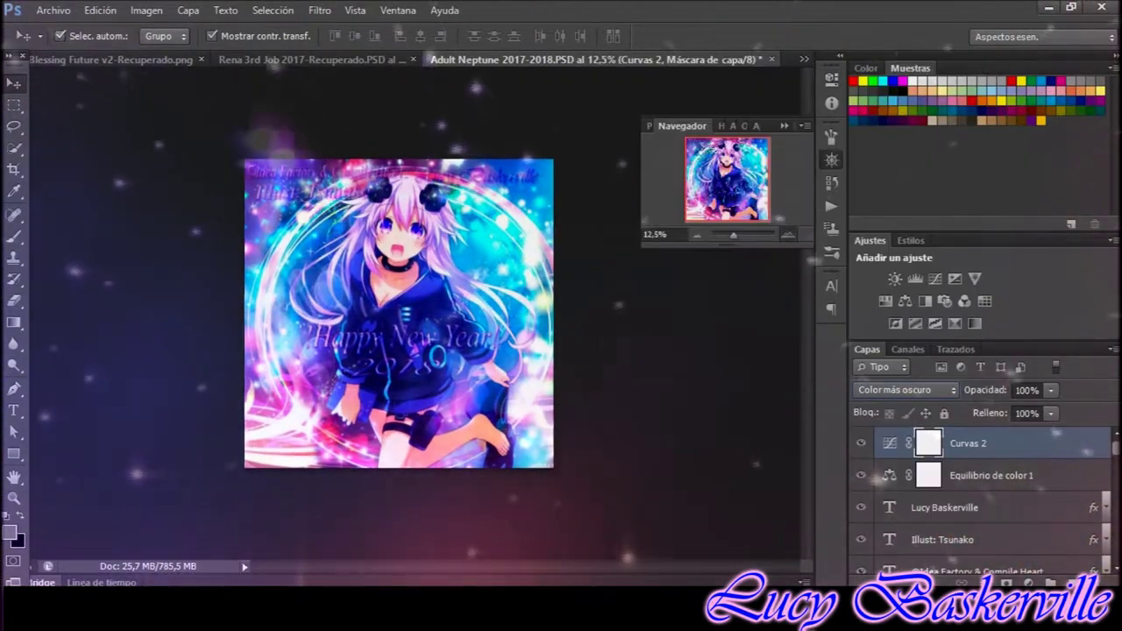
pyautogui.click(787, 234)
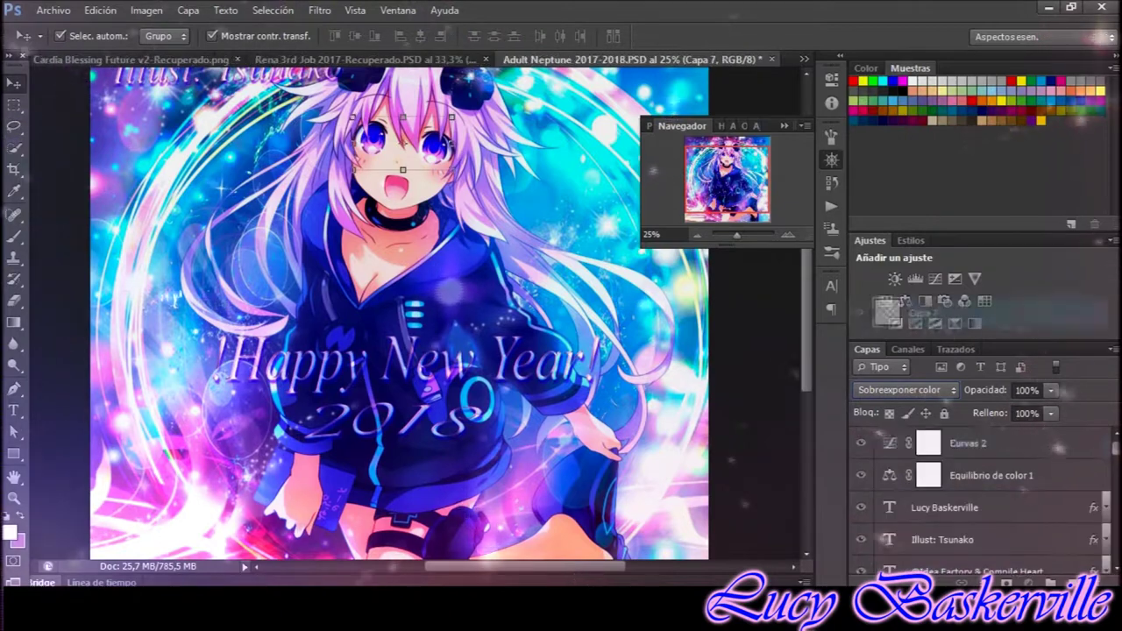
pyautogui.click(904, 389)
pyautogui.click(904, 465)
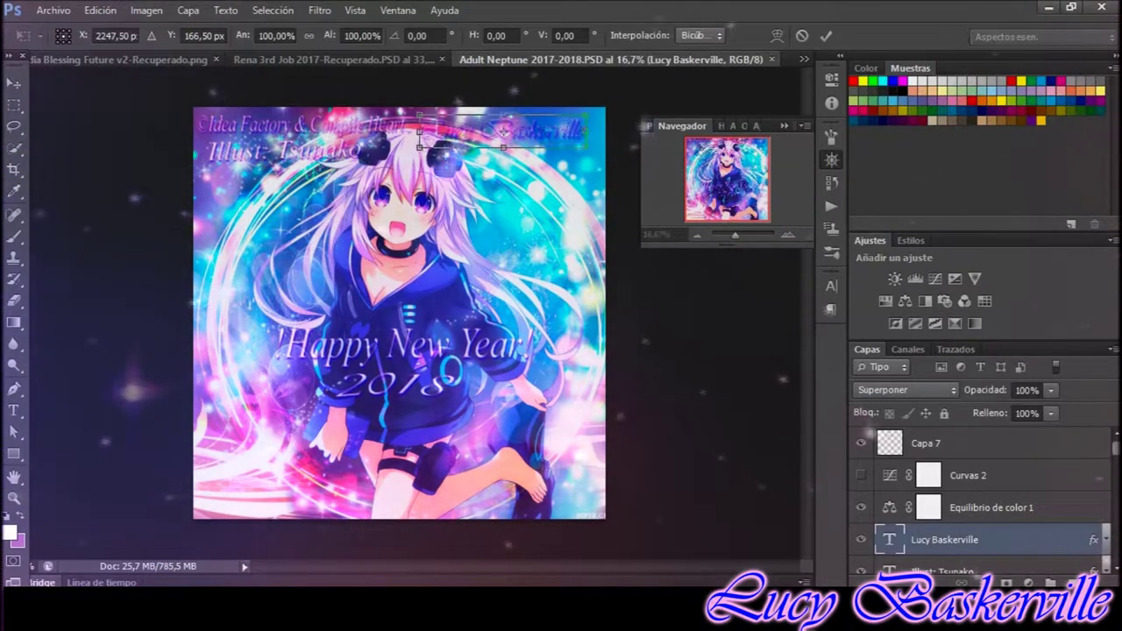
# Warp the signature with a reversed, downward-curving Arco arc.
pyautogui.rightClick(523, 138)
pyautogui.click(576, 263)
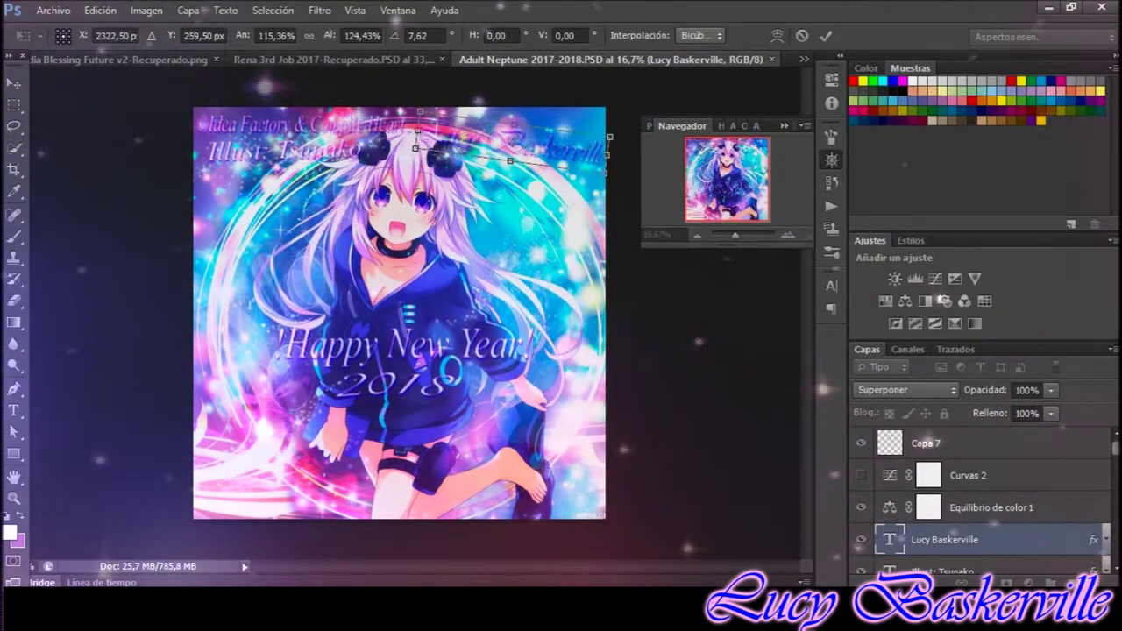
pyautogui.click(210, 35)
pyautogui.click(167, 113)
pyautogui.moveTo(481, 112); pyautogui.dragTo(514, 129)
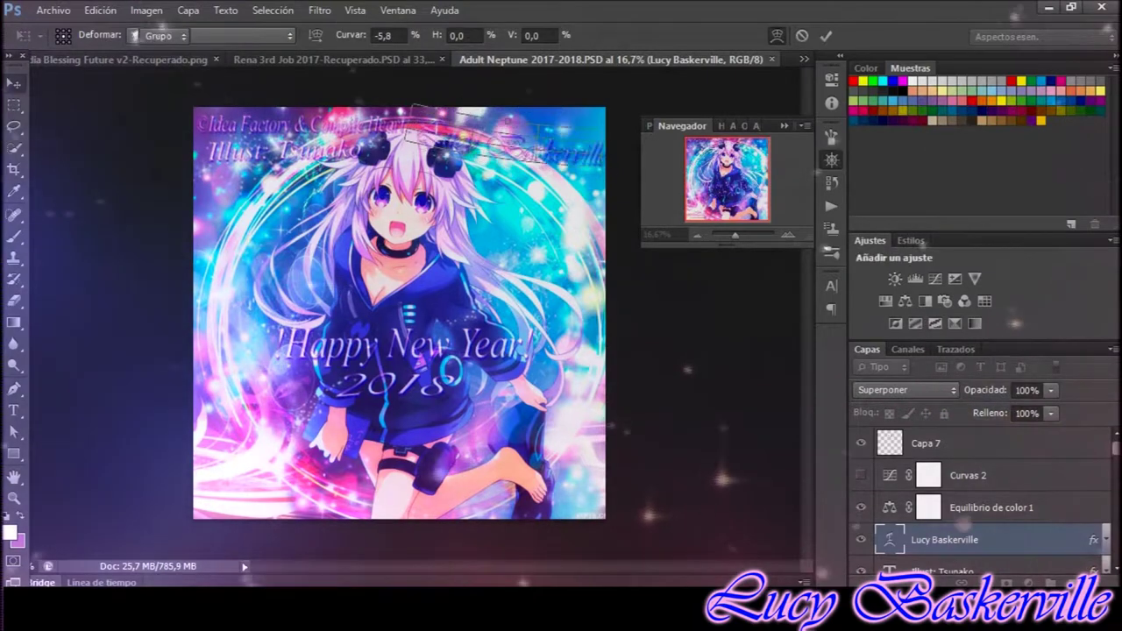
pyautogui.press('Return')
# Resize, rotate and move the signature into the top-right corner.
pyautogui.moveTo(346, 271); pyautogui.dragTo(347, 273)
pyautogui.moveTo(158, 245); pyautogui.dragTo(174, 242)
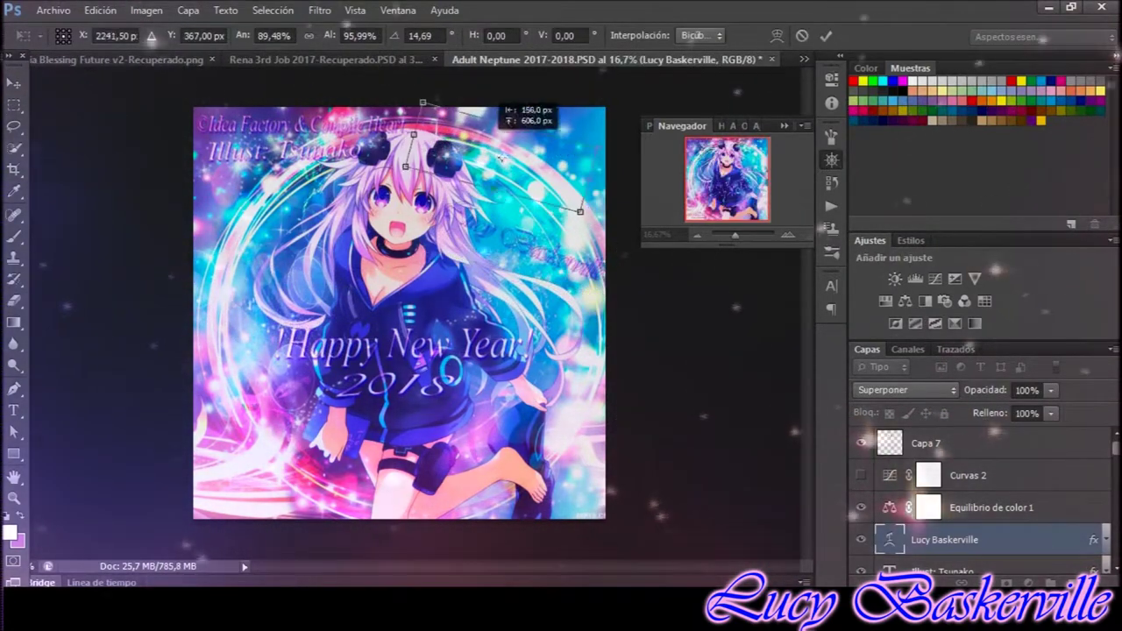
pyautogui.moveTo(512, 276); pyautogui.dragTo(526, 149)
pyautogui.press('Return')
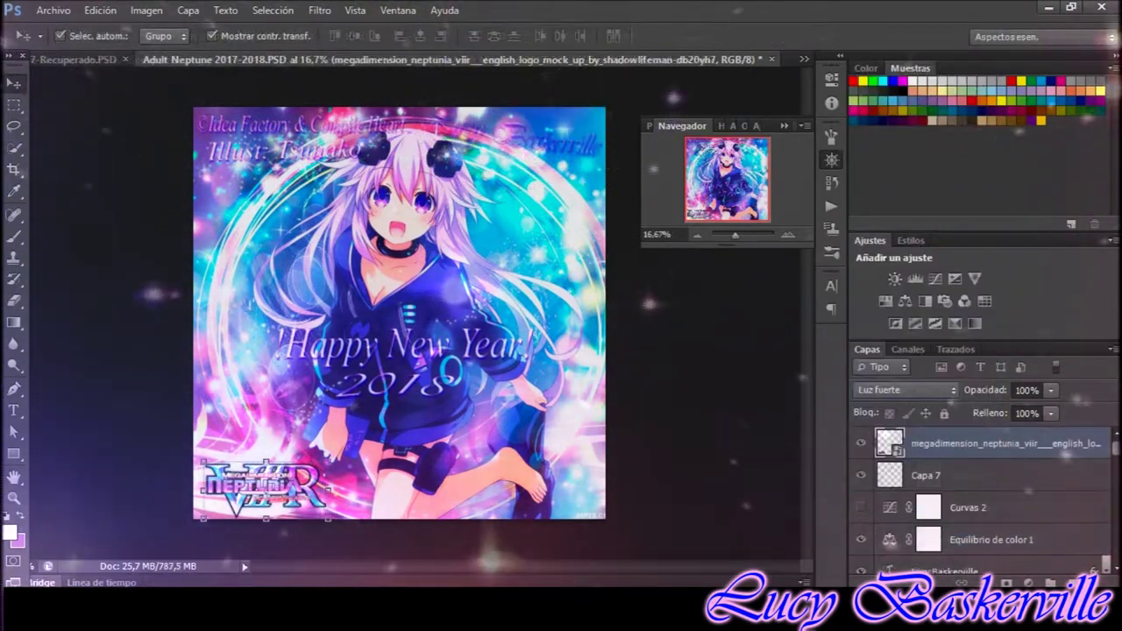
# Save the layered PSD, then save a JPEG copy at quality 12.
pyautogui.click(52, 10)
pyautogui.click(167, 258)
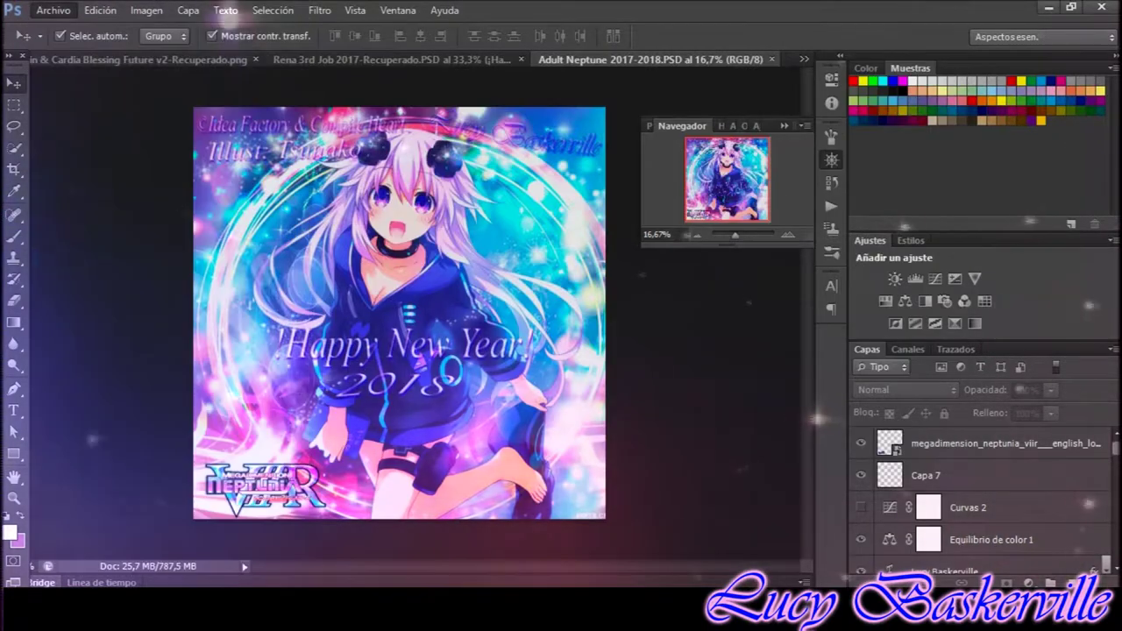
pyautogui.hotkey('ctrl', 'shift', 's')
pyautogui.click(1002, 400)
pyautogui.click(263, 251)
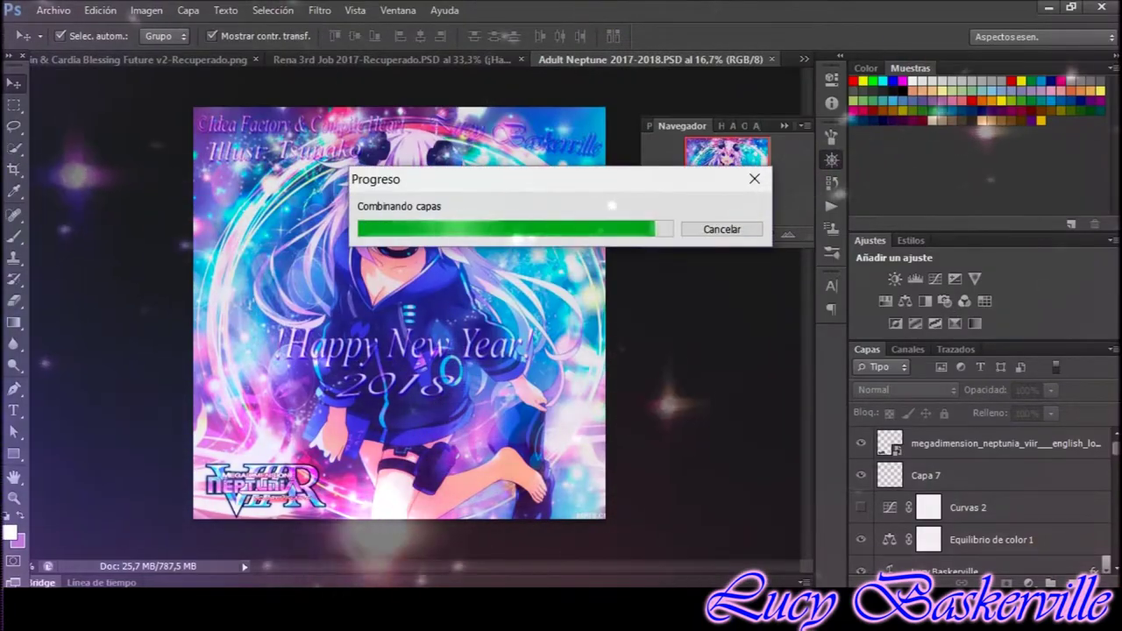
pyautogui.write('12')
pyautogui.press('Return')
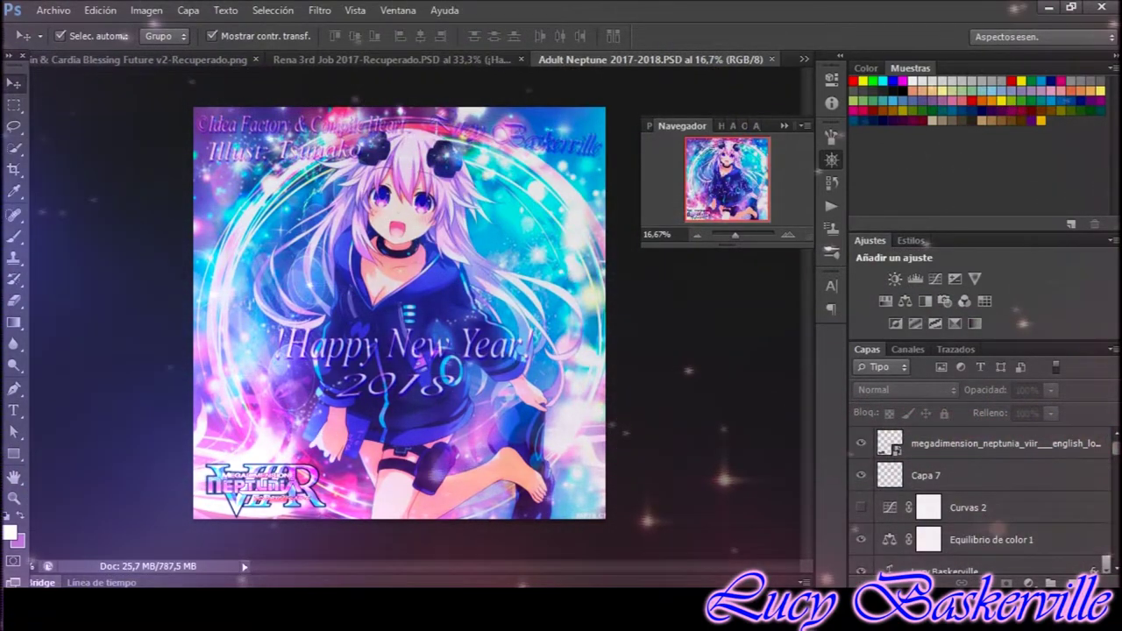
# Select the signature layer and reopen Save As with the format set to JPEG.
pyautogui.scroll(-3, 977, 499)
pyautogui.click(517, 136)
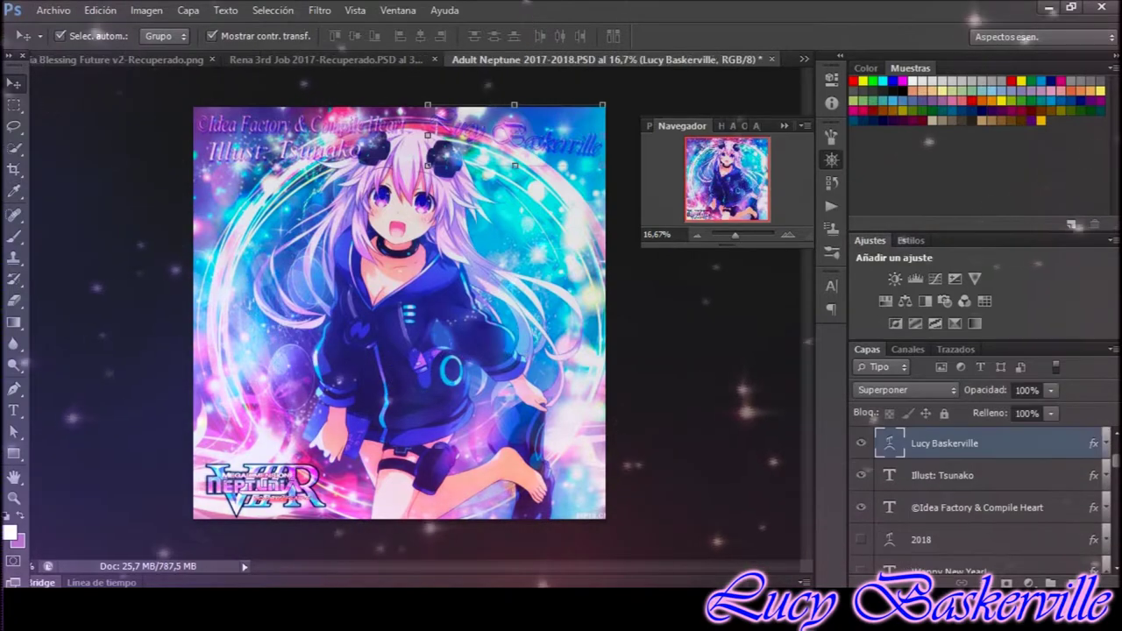
pyautogui.click(53, 10)
pyautogui.click(79, 252)
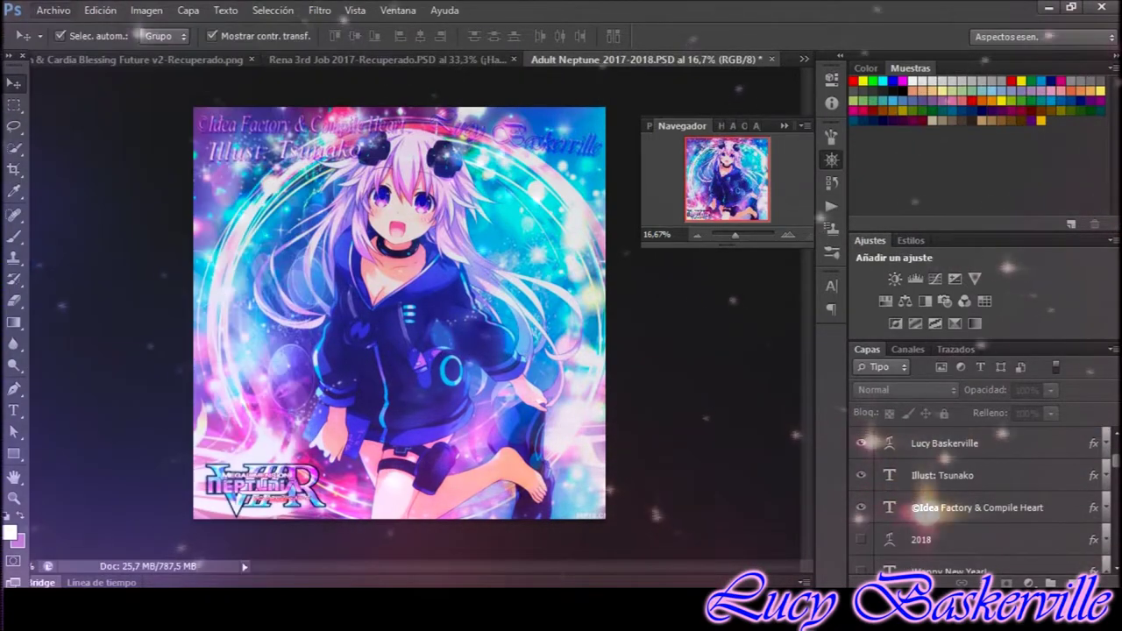
pyautogui.press('Tab')
pyautogui.press('j')
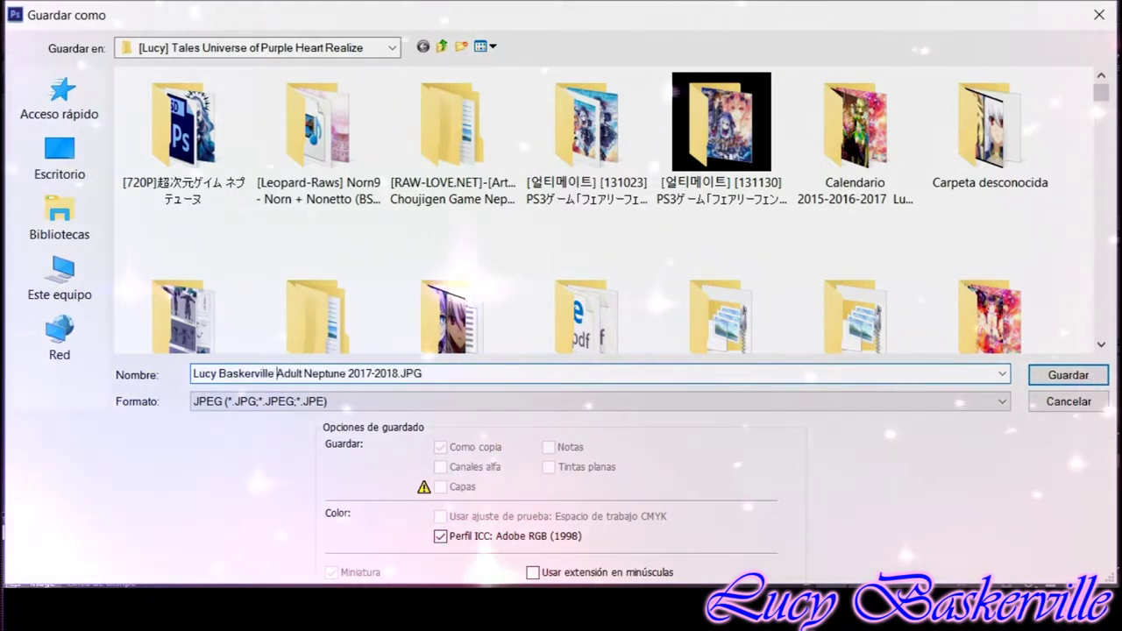
# Save the Adult Neptune 2017-2018 artwork as a JPEG, accepting the default quality options.
pyautogui.press('Return')
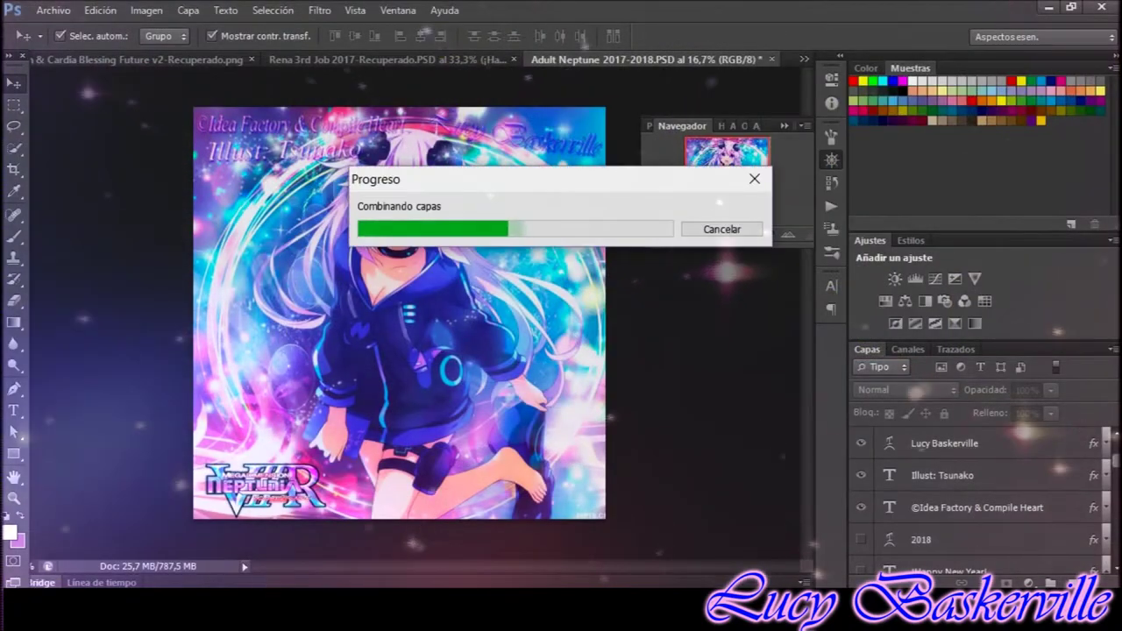
pyautogui.press('Return')
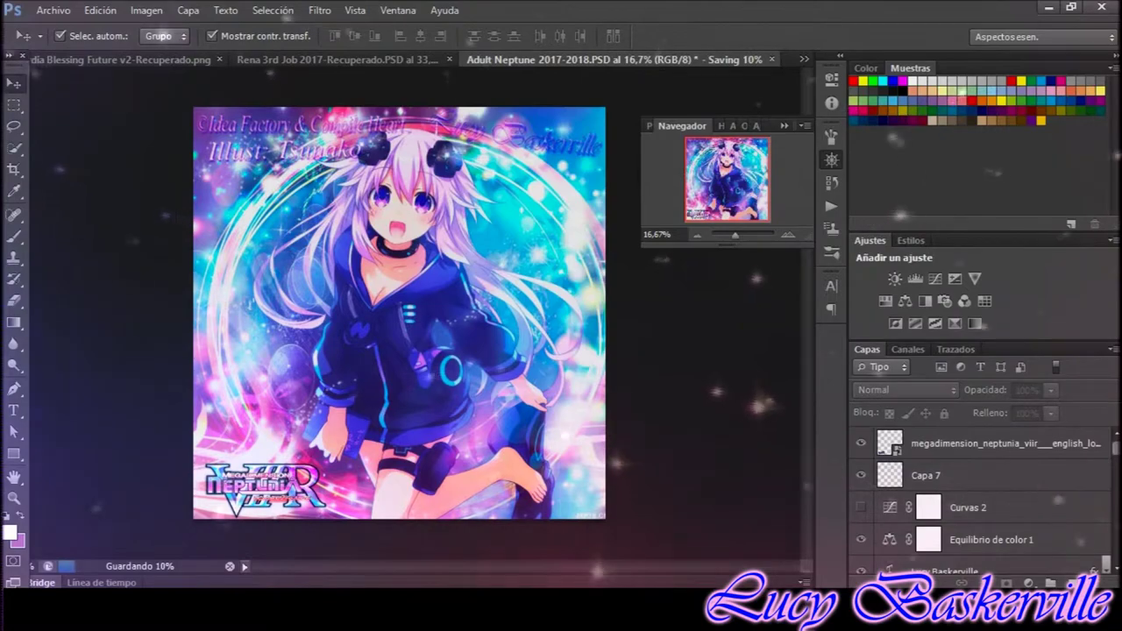